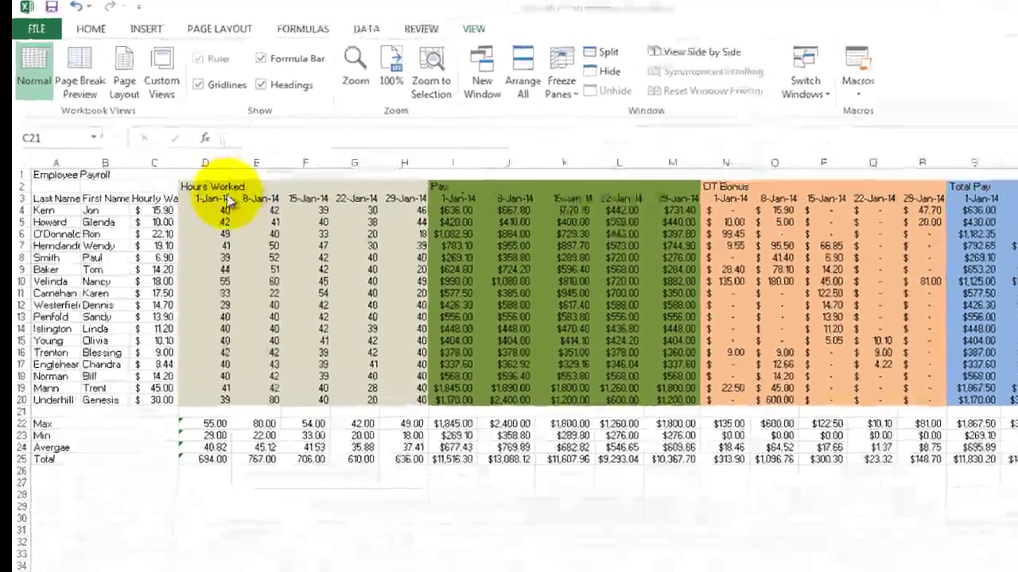
Step: Examine the hours worked for 1-Jan, and for 8-Jan through 29-Jan, in the full-month payroll workbook
left_click(215, 209)
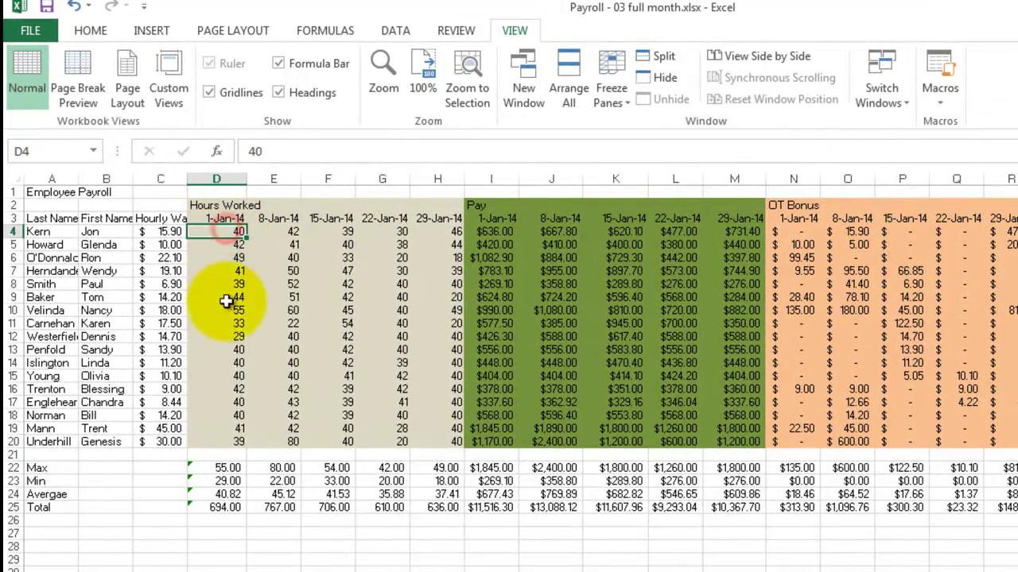
left_click_drag(226, 301, 216, 451)
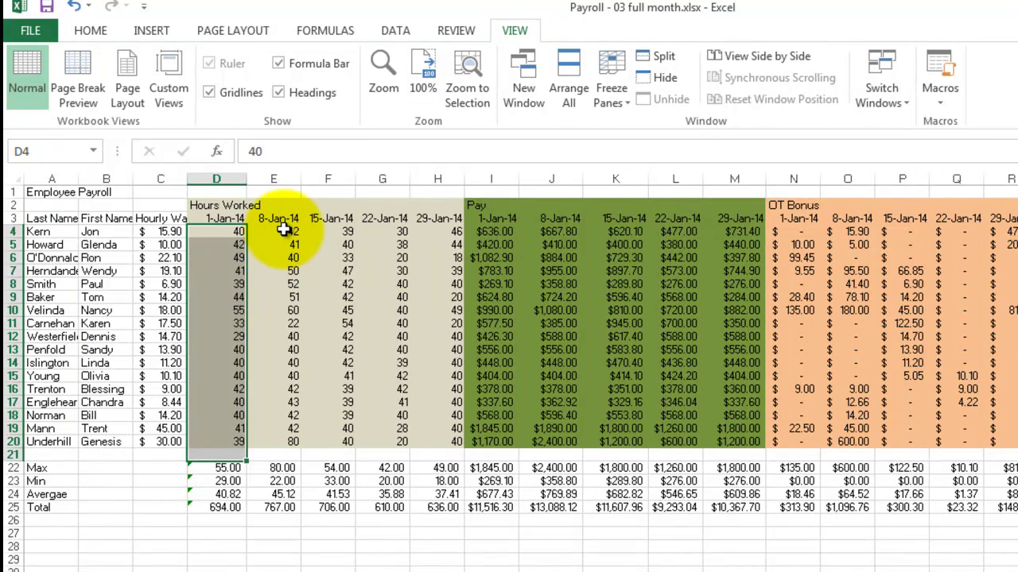
left_click_drag(284, 229, 433, 441)
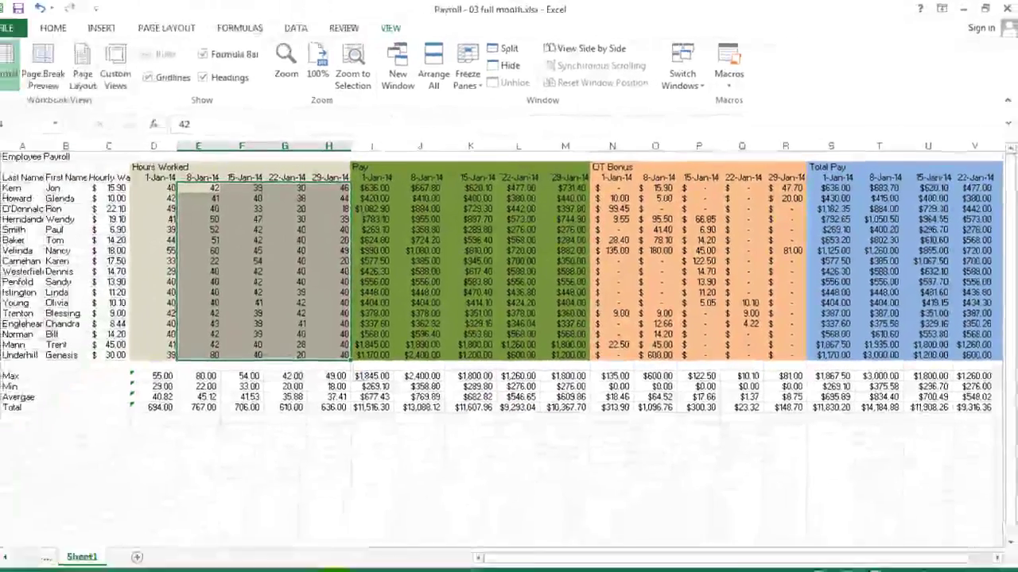
Step: Switch to Payroll - 02b Overtime.xlsx and insert five blank columns before the Overtime Hours column
mouse_move(334, 571)
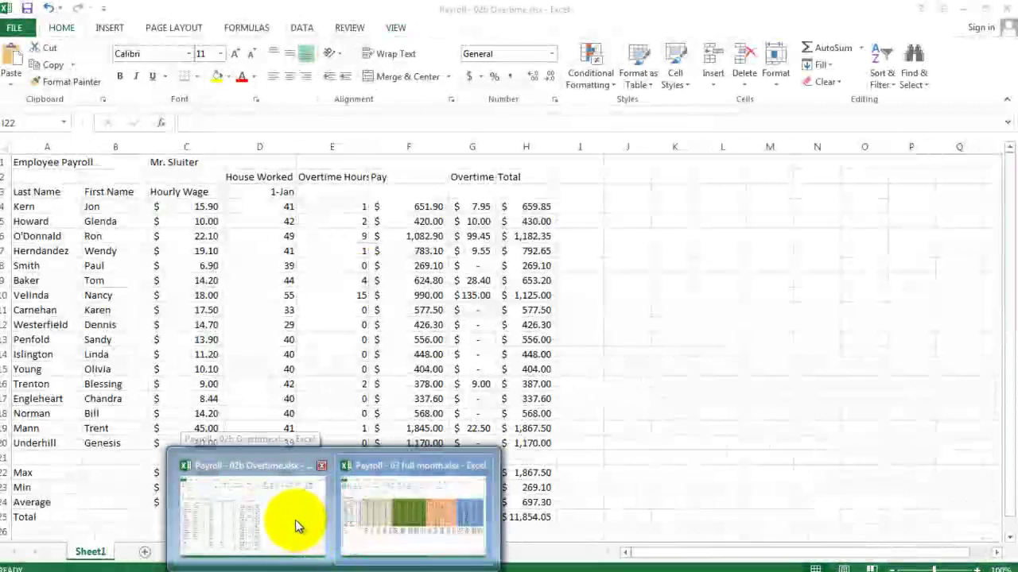
left_click(296, 525)
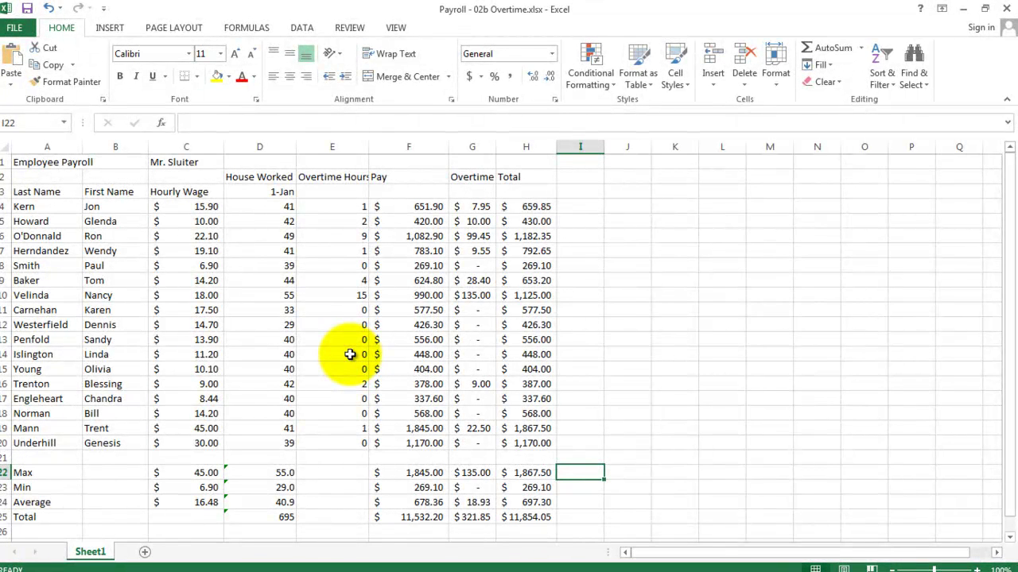
left_click(341, 146)
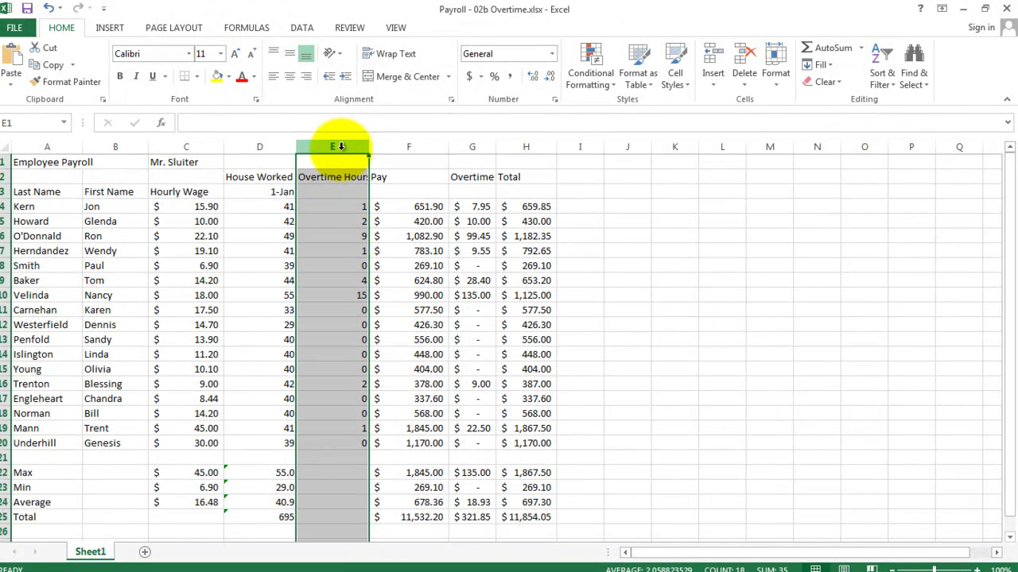
right_click(341, 146)
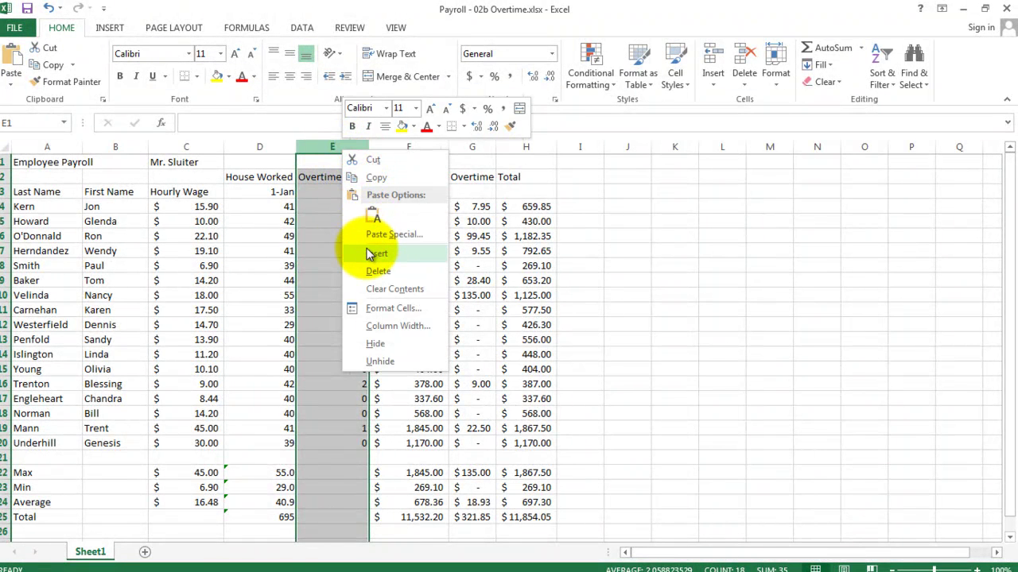
left_click(370, 254)
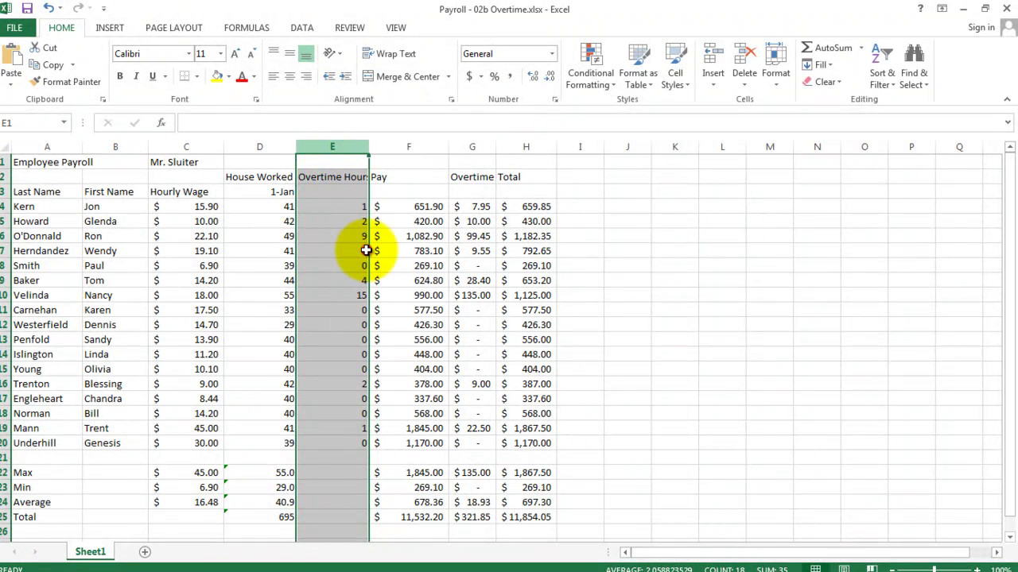
right_click(334, 147)
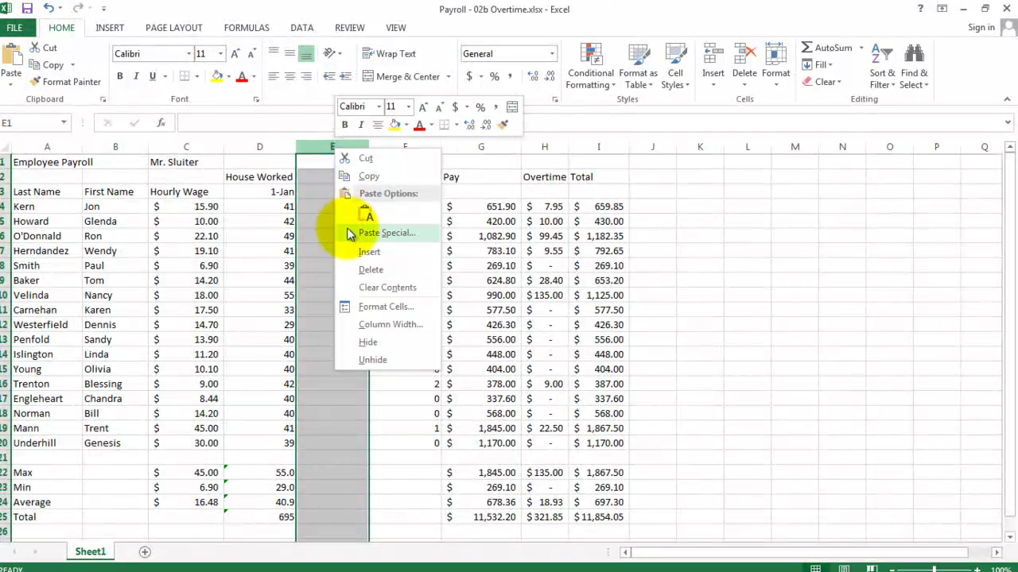
left_click(353, 250)
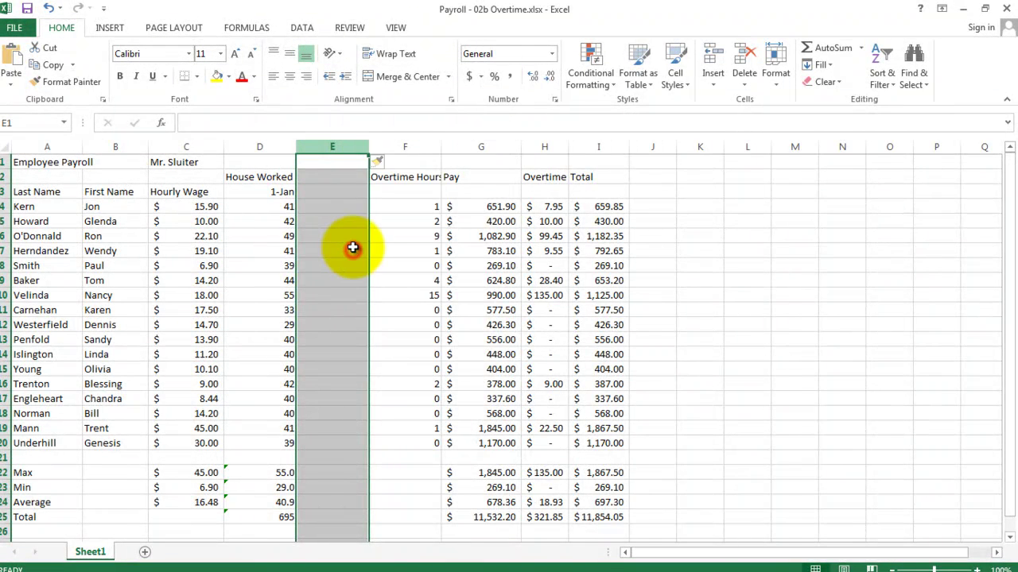
right_click(336, 151)
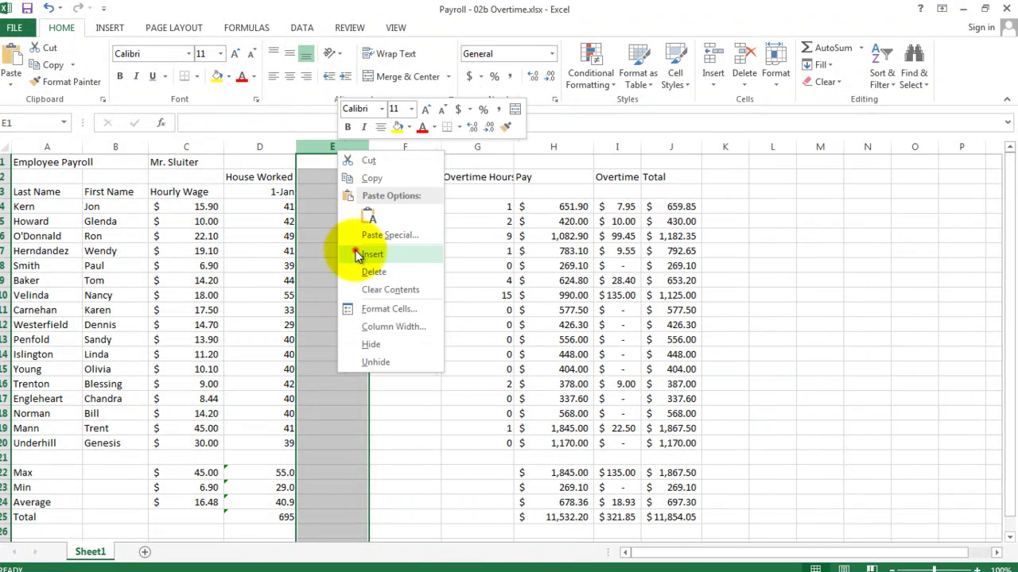
left_click(357, 255)
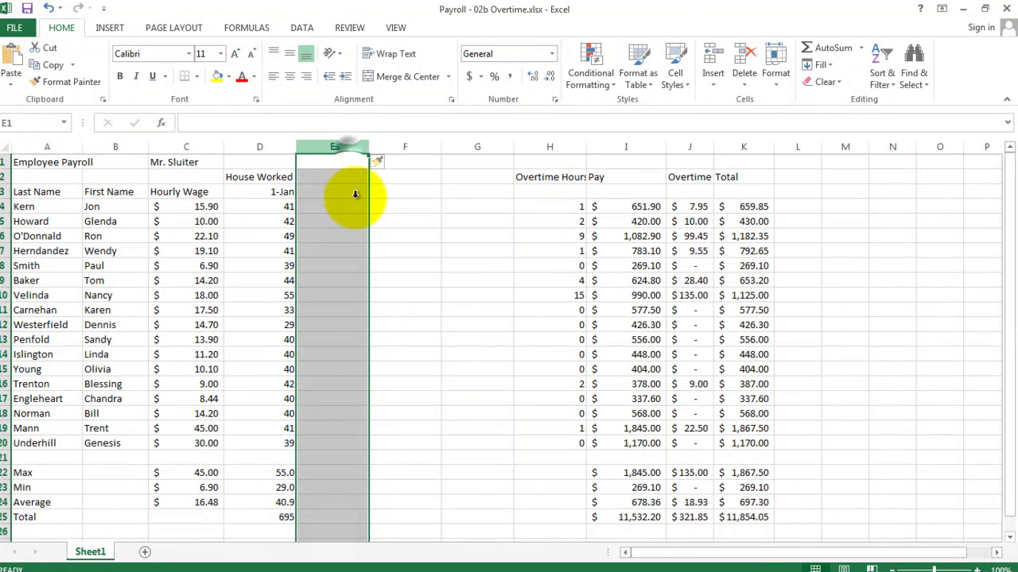
right_click(357, 150)
left_click(364, 249)
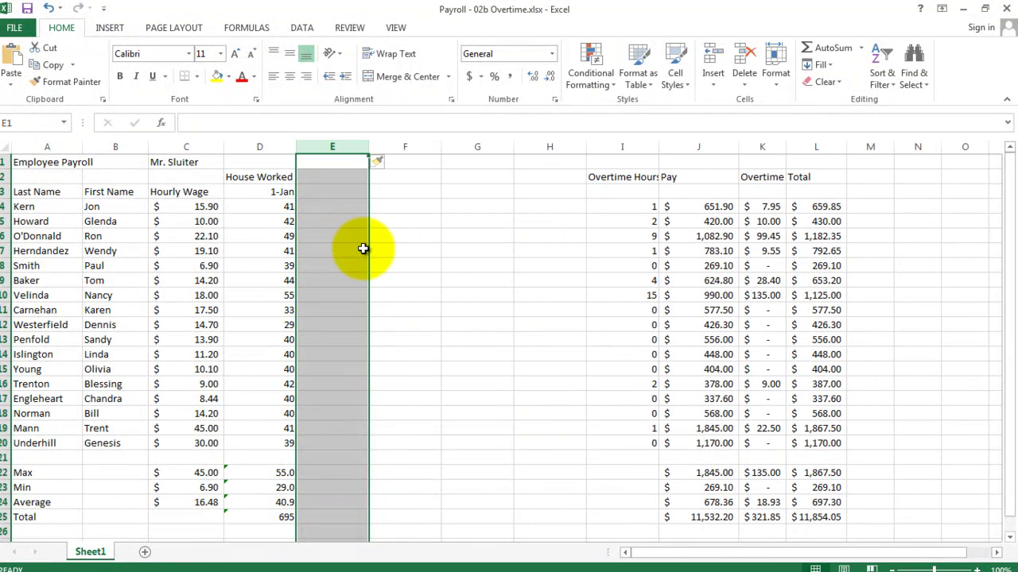
right_click(333, 148)
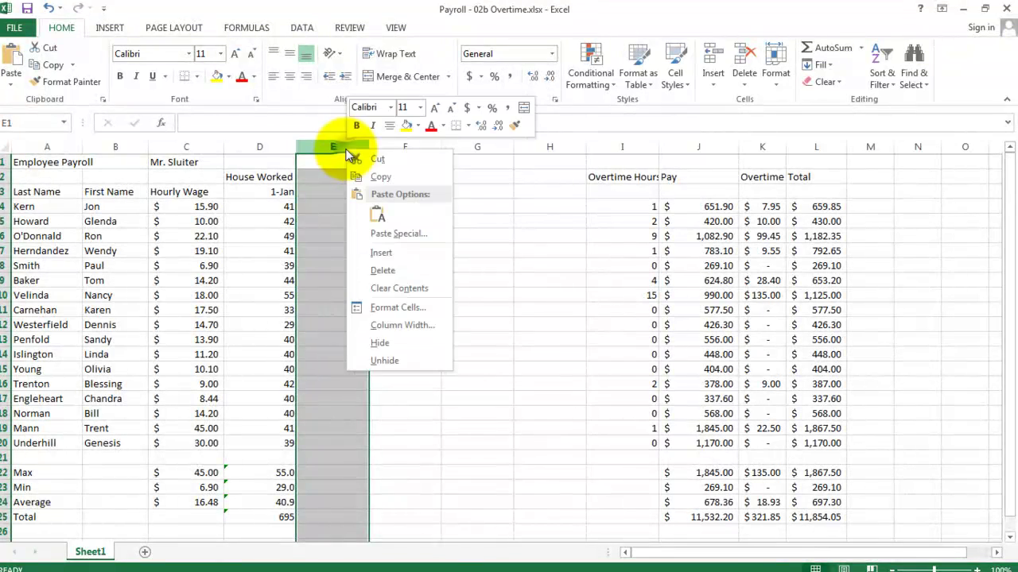
left_click(365, 251)
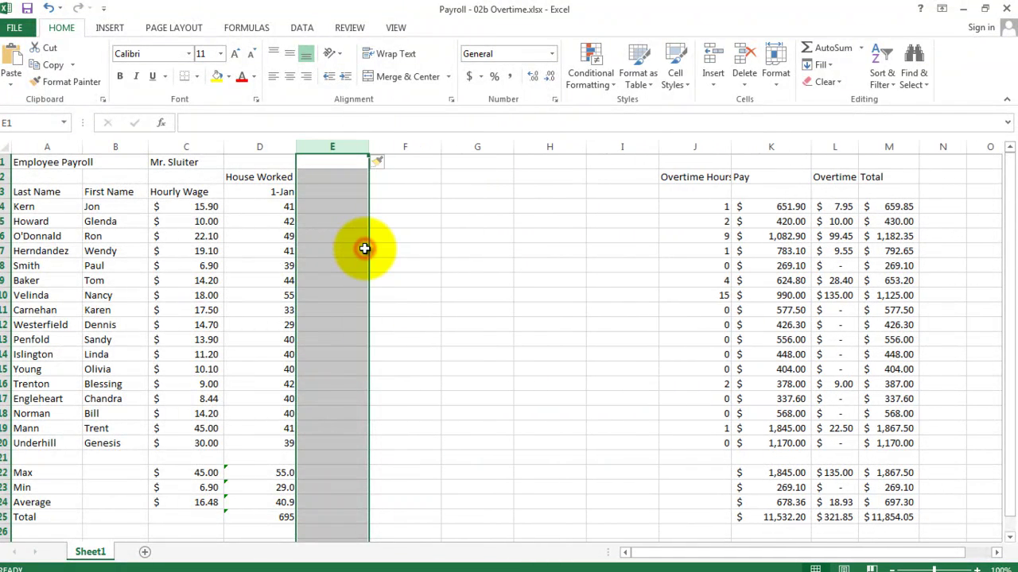
Step: Enter =D3+7 in E3 as the next weekly date and fill the formula across to H3
left_click(330, 193)
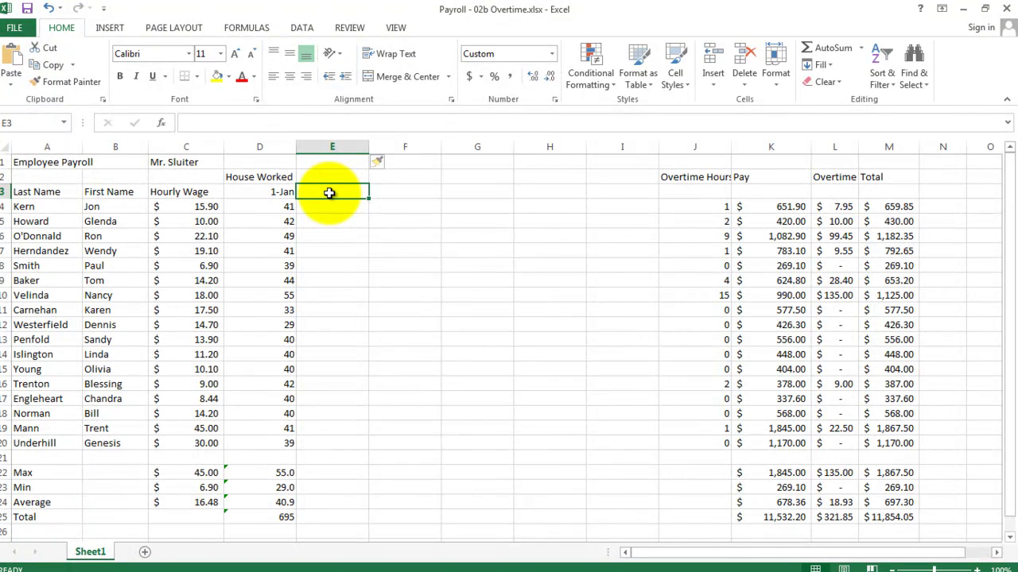
left_click(274, 193)
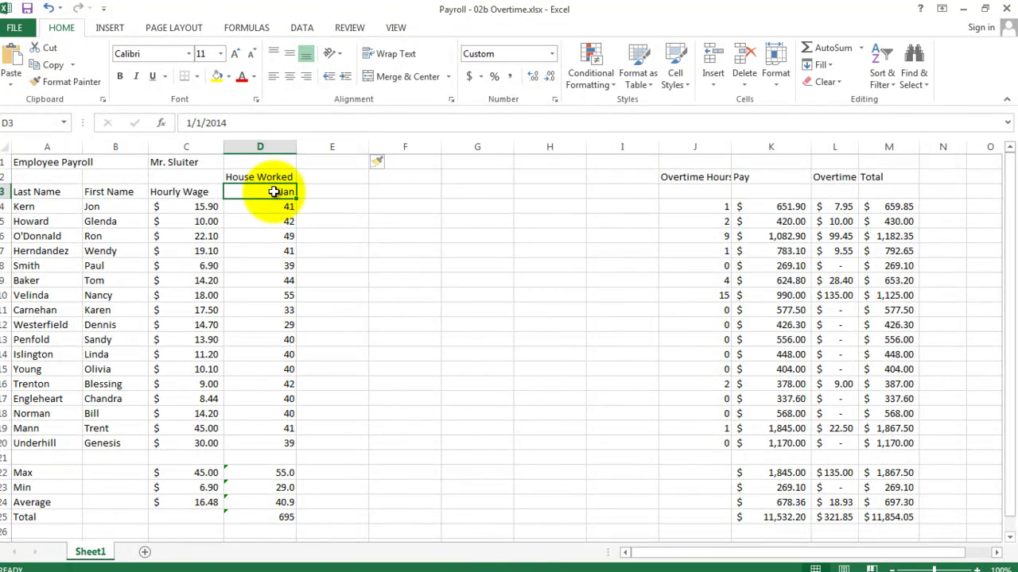
left_click(317, 192)
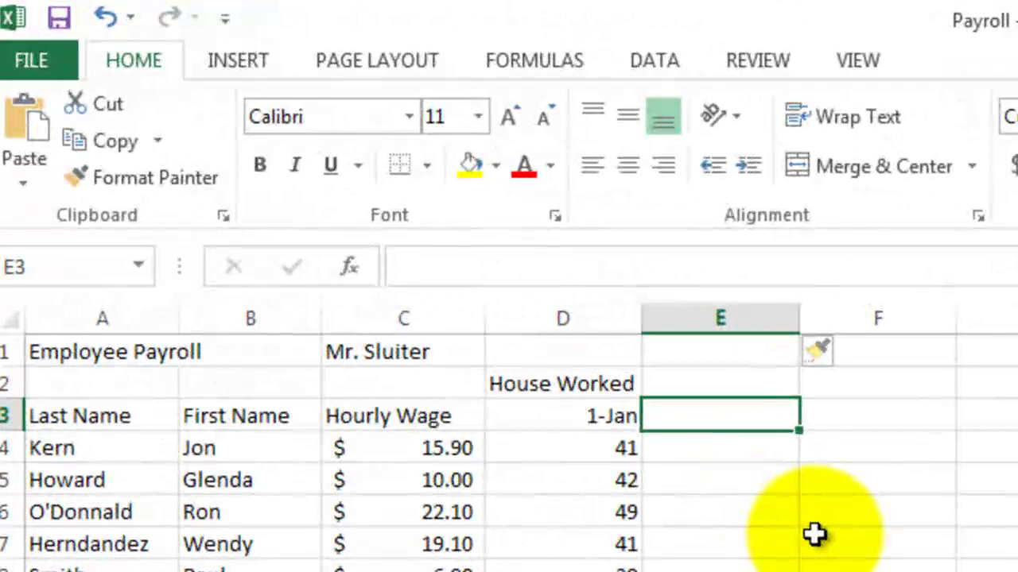
type("=")
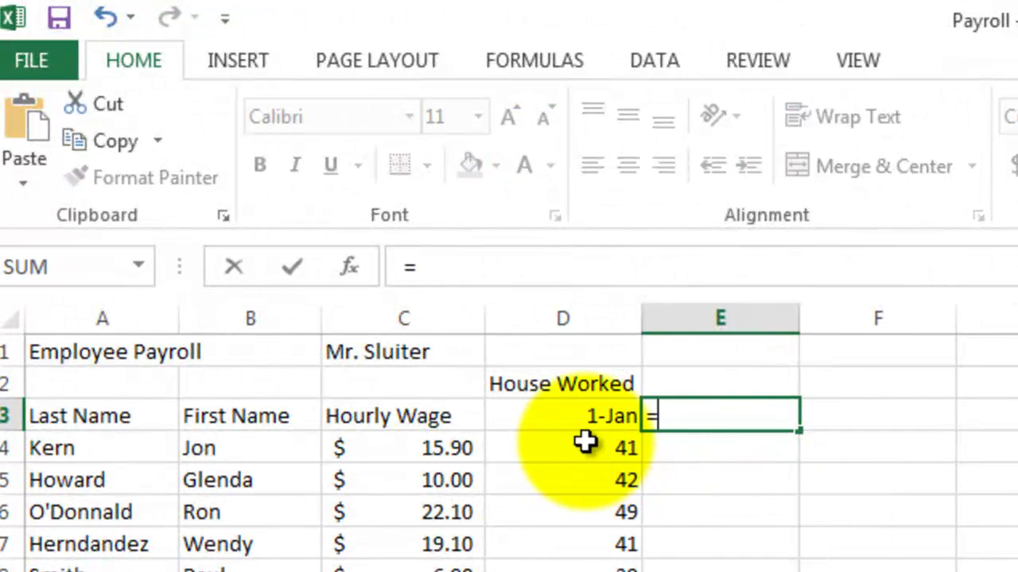
left_click(583, 412)
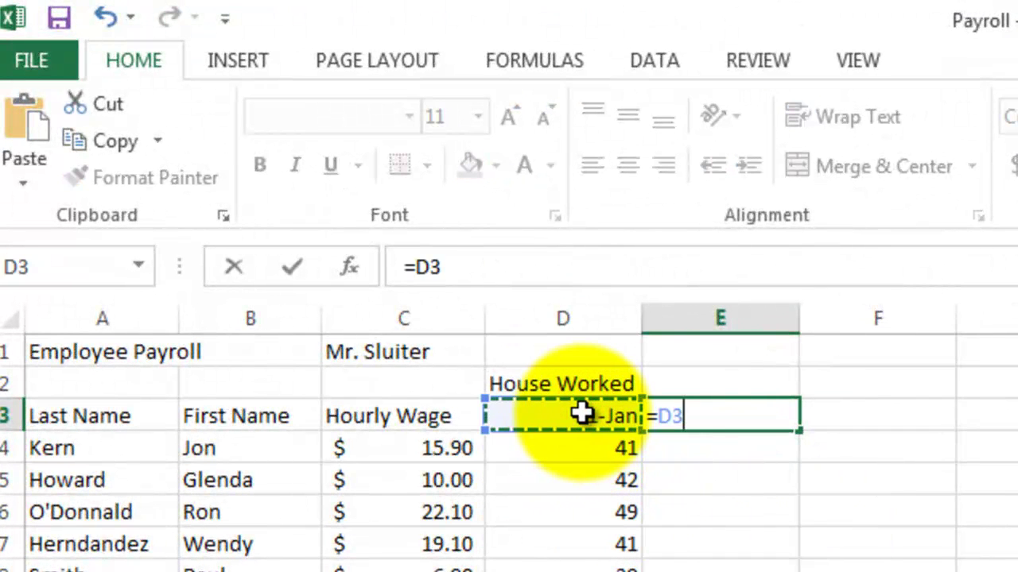
type("+7")
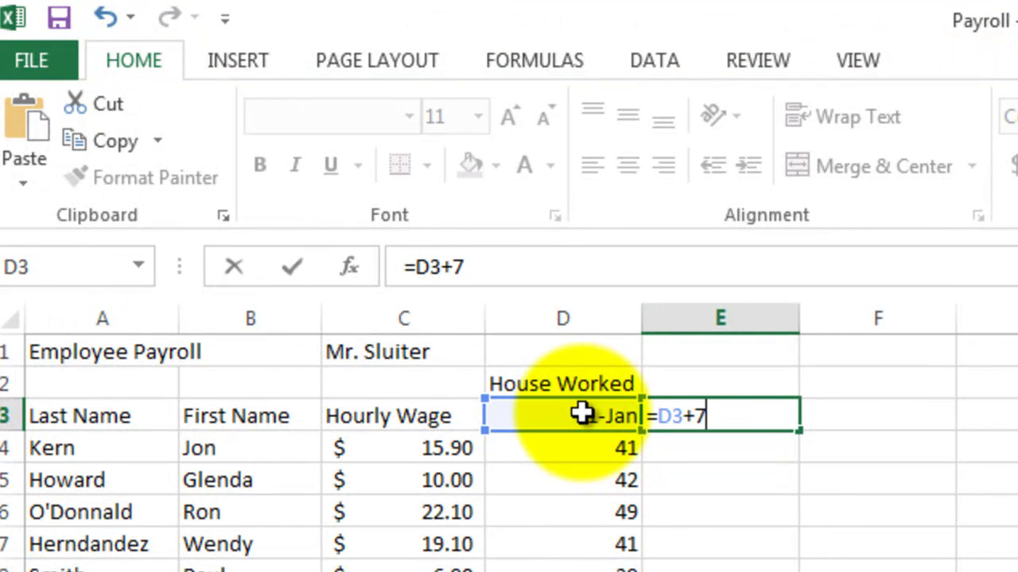
key("Return")
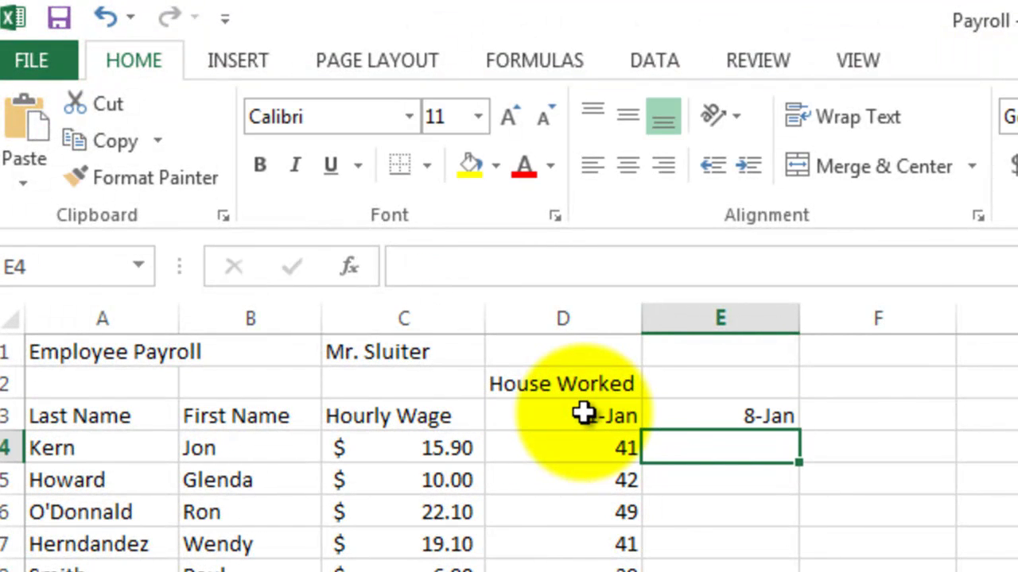
left_click(743, 413)
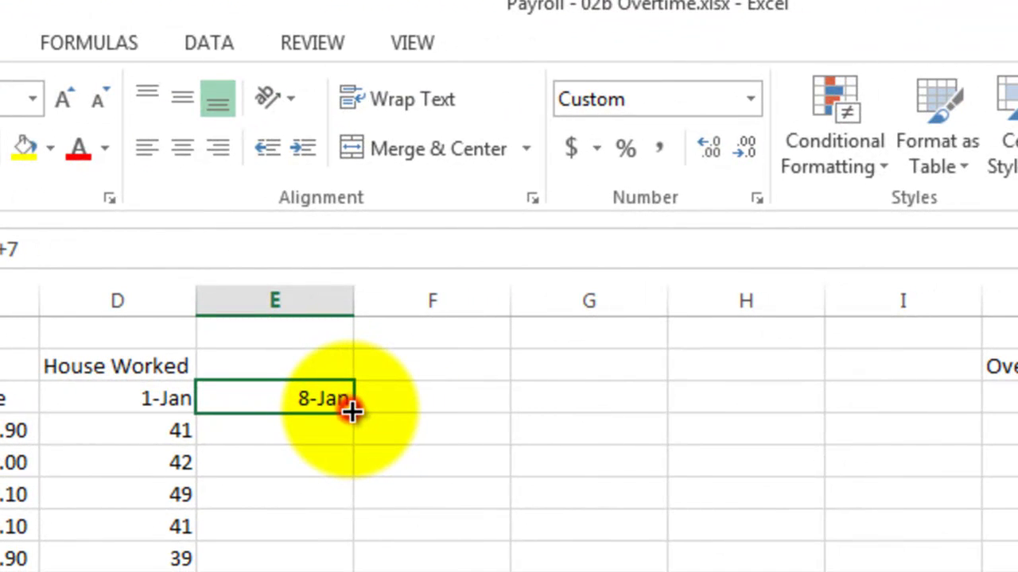
left_click_drag(350, 412, 754, 408)
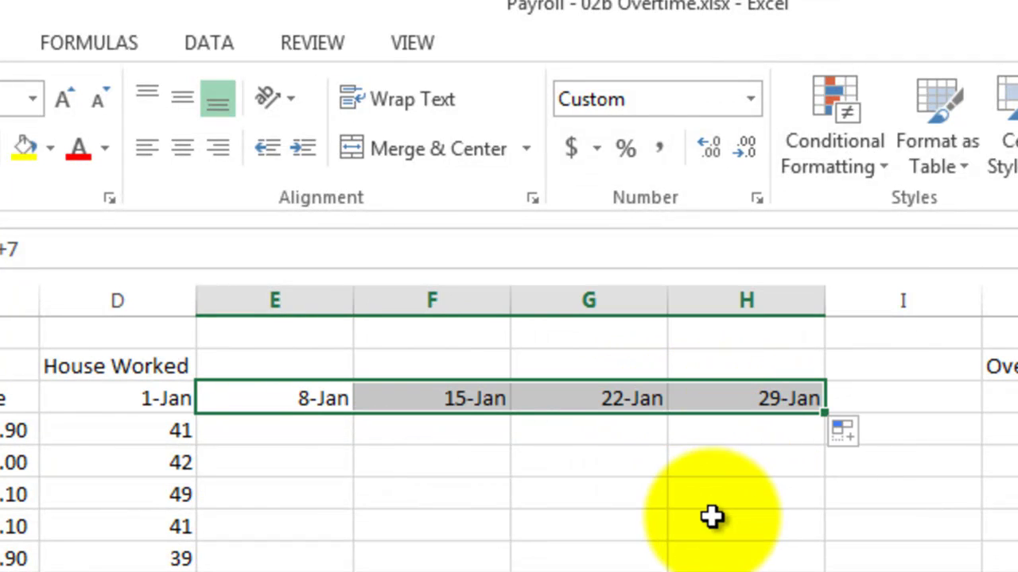
Step: Enter the first employee's hours in E4:H4 as 40, 38, 45 and 30 for 8-Jan through 29-Jan
left_click(431, 428)
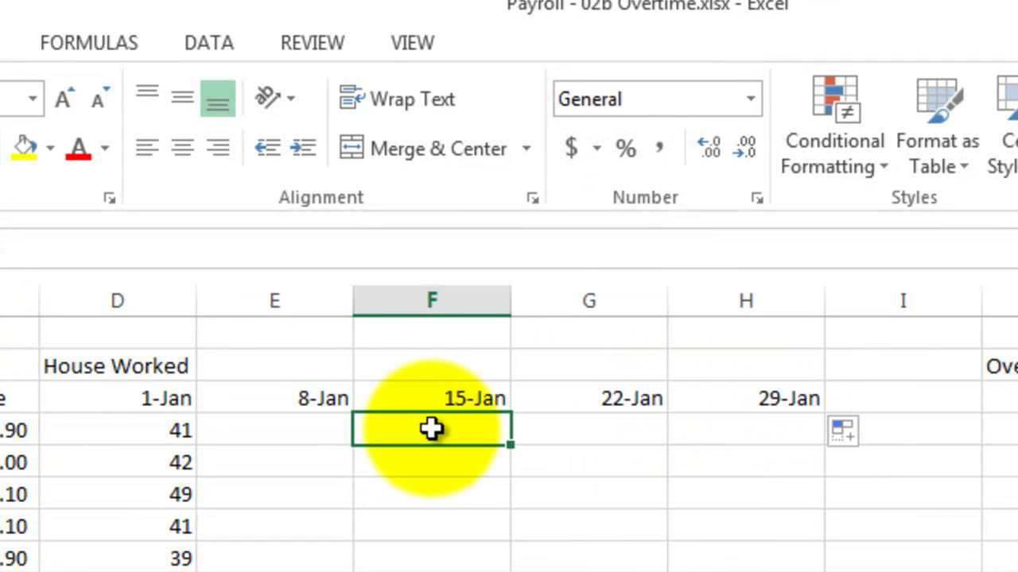
left_click(309, 426)
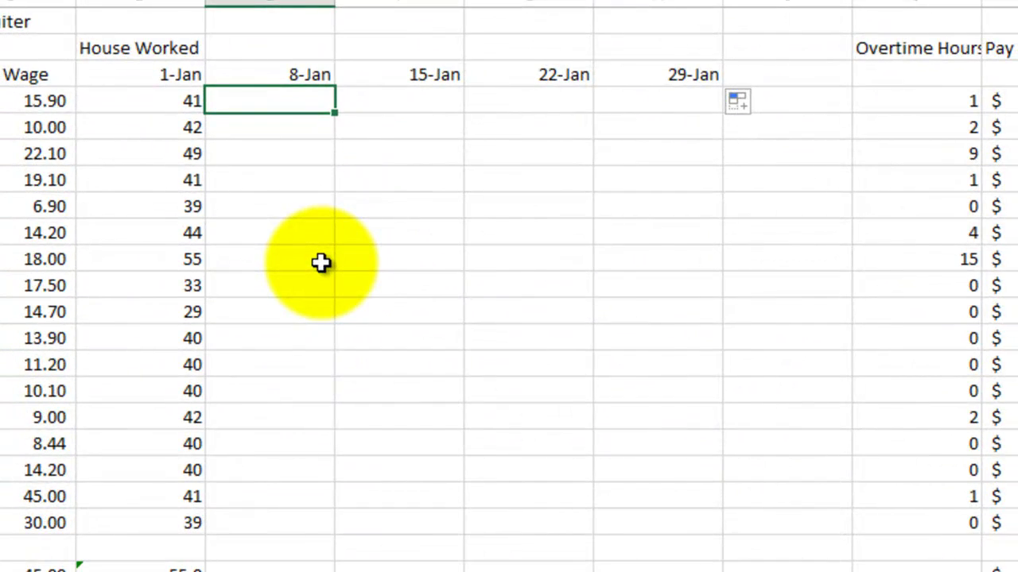
type("40")
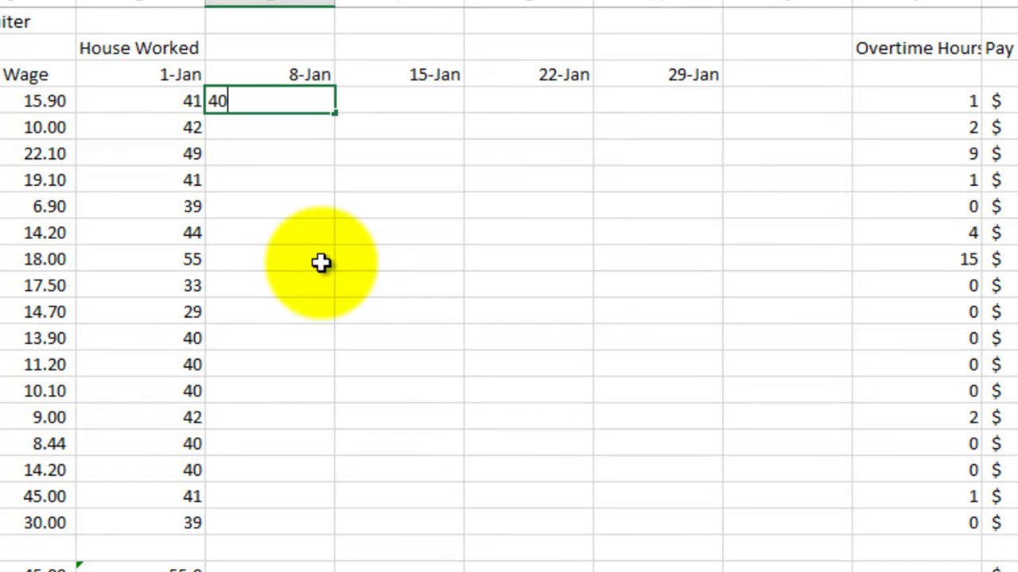
key("Tab")
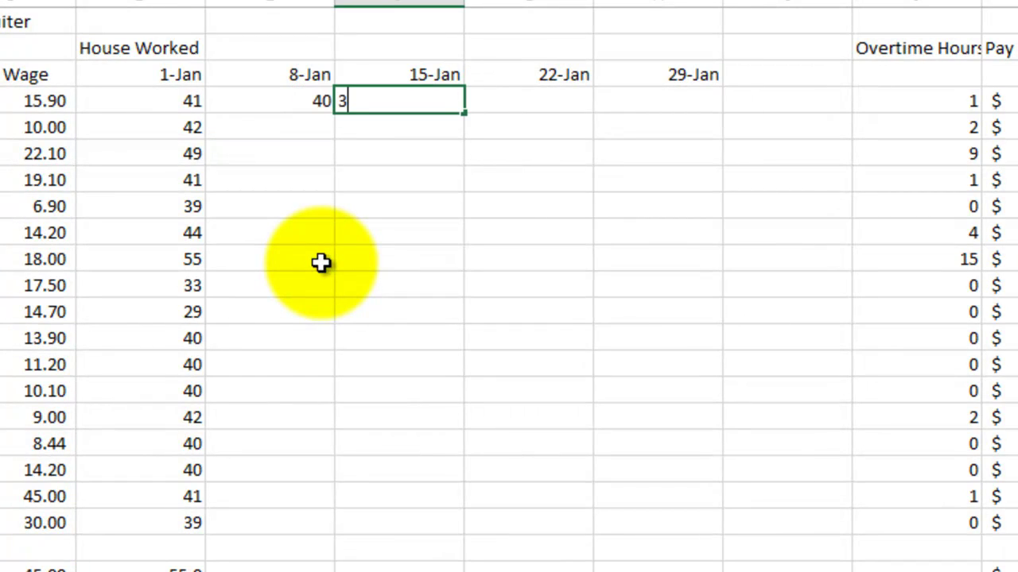
key("Tab")
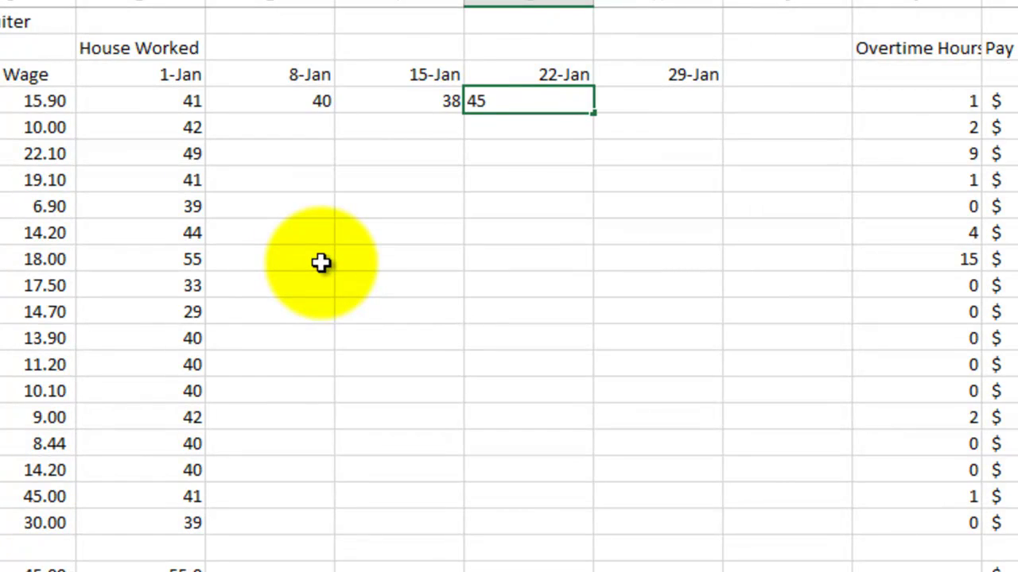
key("Tab")
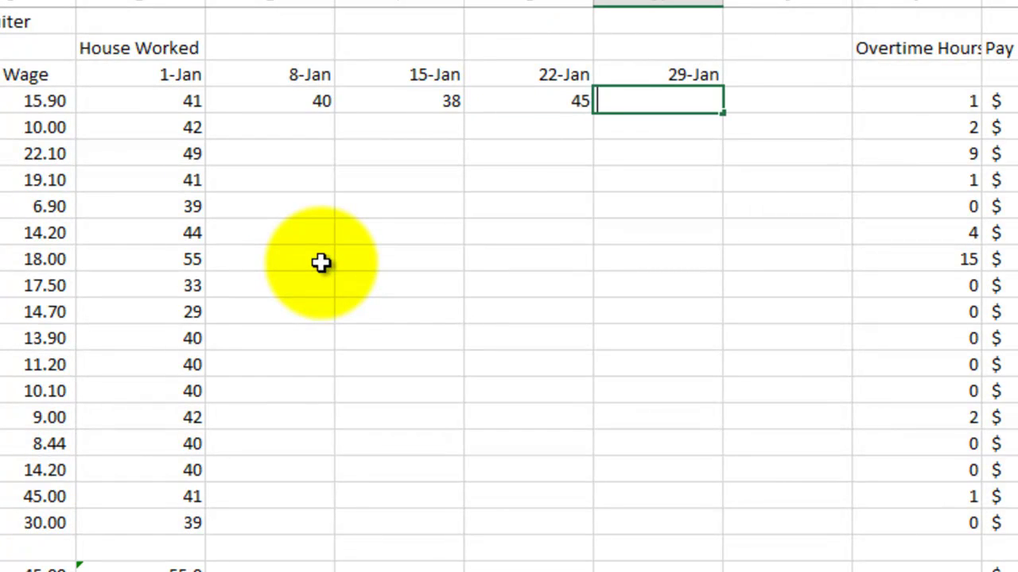
type("30")
key("Return")
key("Left")
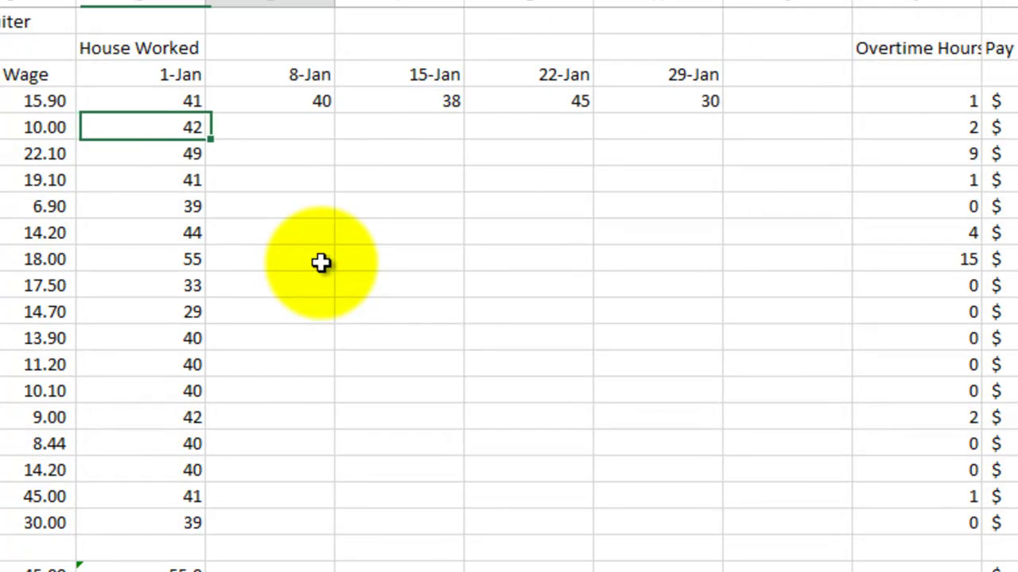
key("Right")
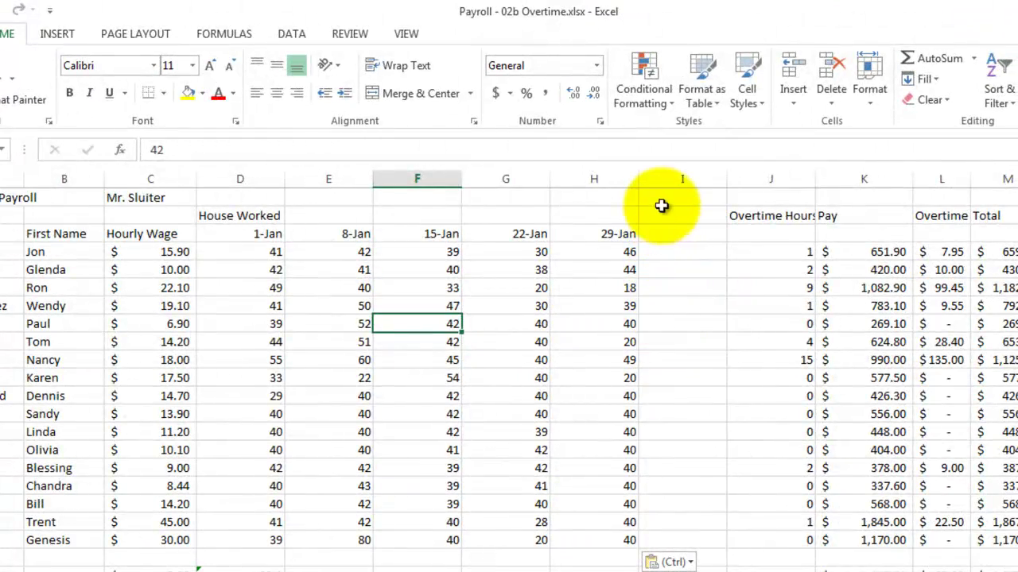
Step: Delete the surplus blank column I between the 29-Jan hours and Overtime Hours
left_click(667, 178)
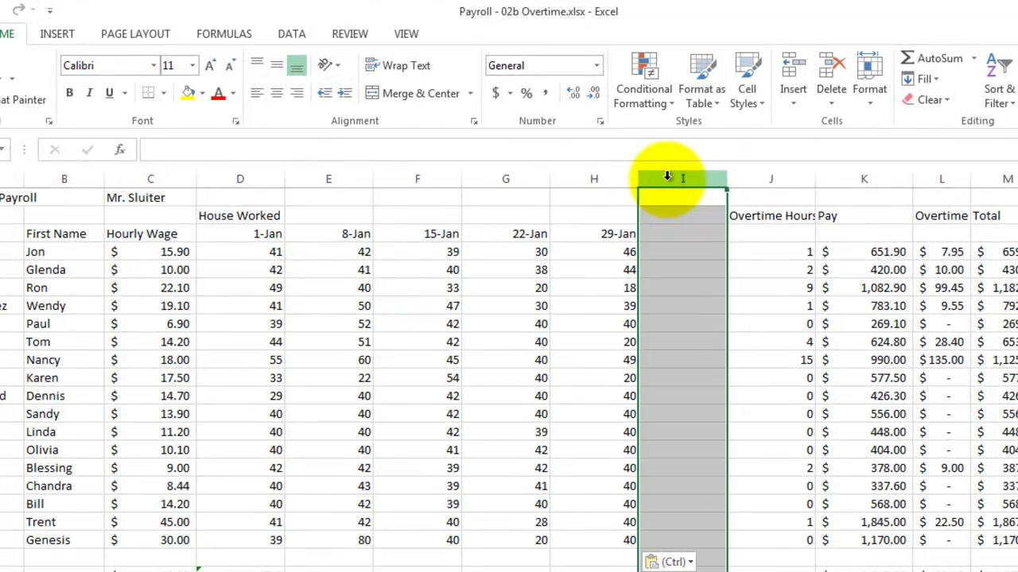
right_click(668, 178)
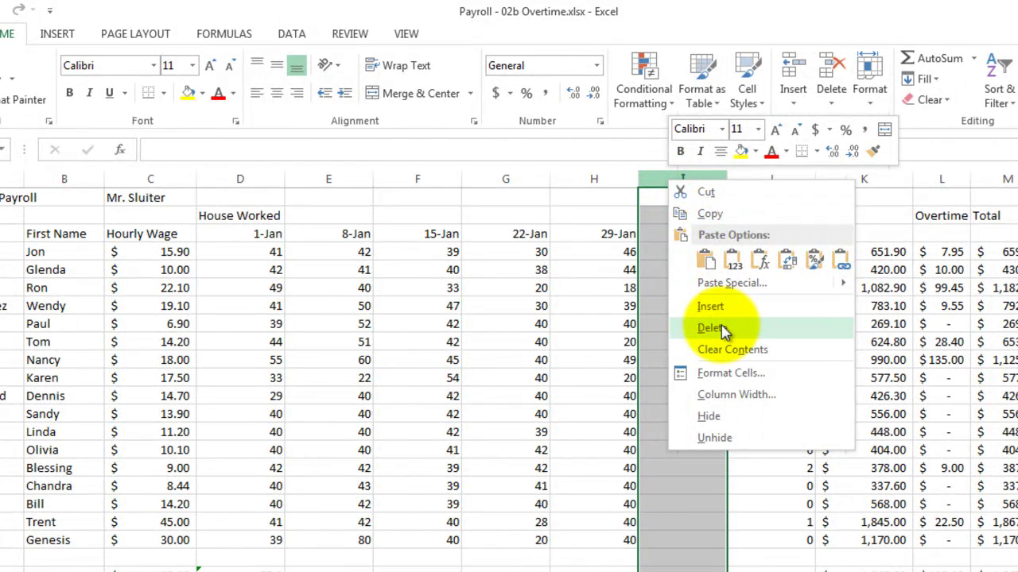
left_click(710, 328)
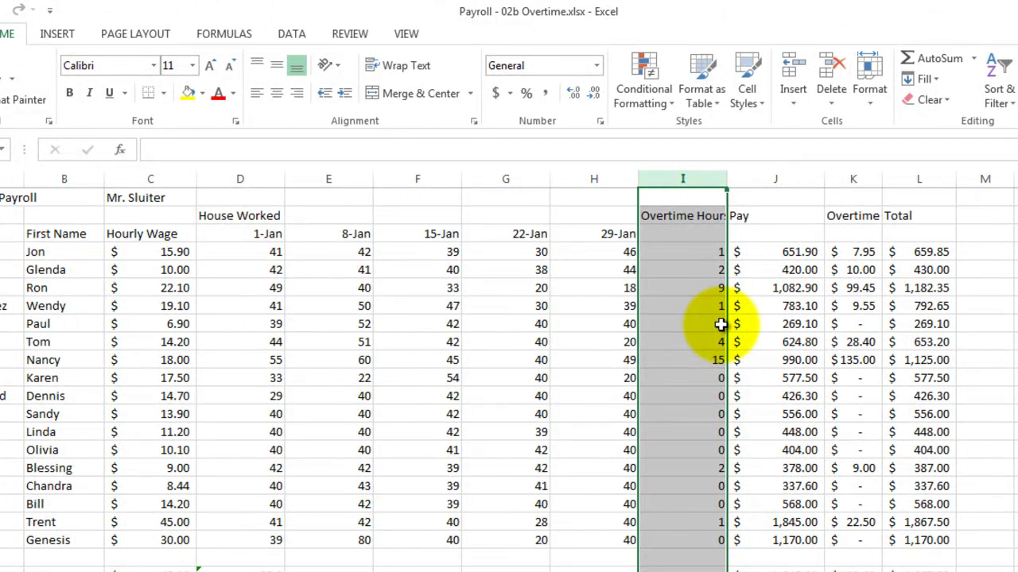
Step: Enter Jan 1 in I3 as the first weekly date under Overtime Hours
left_click(675, 234)
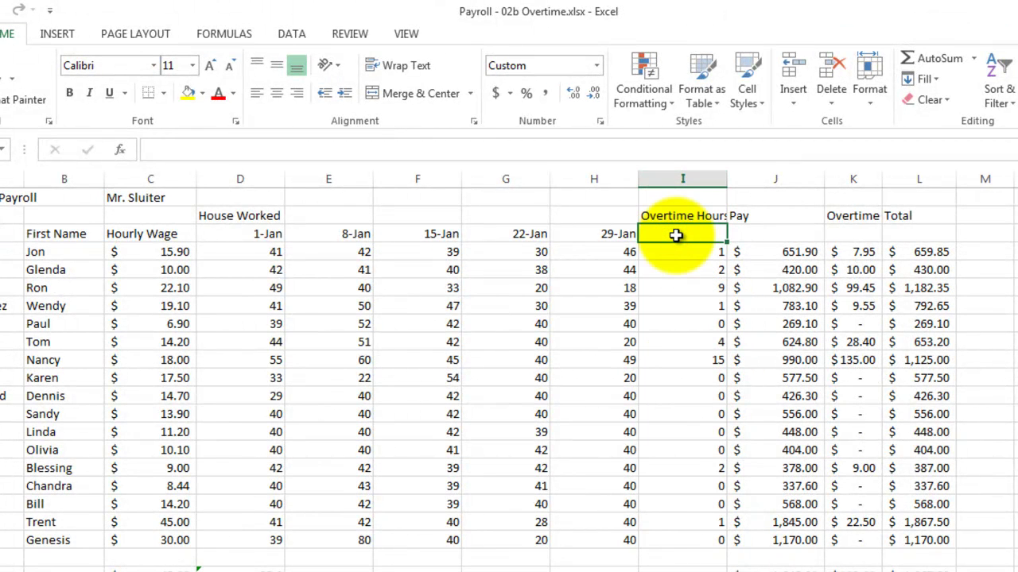
type("Jan 1")
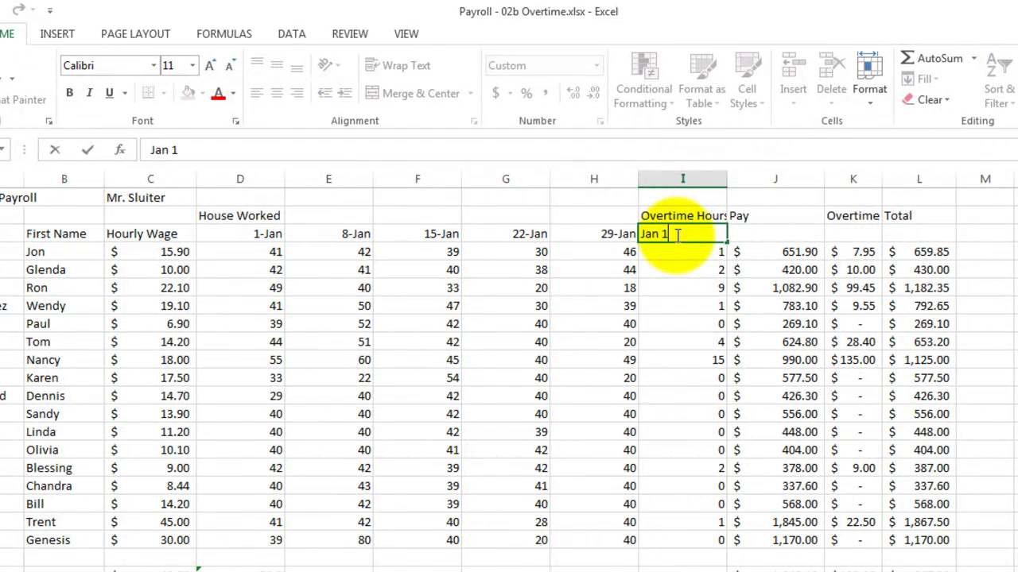
key("Return")
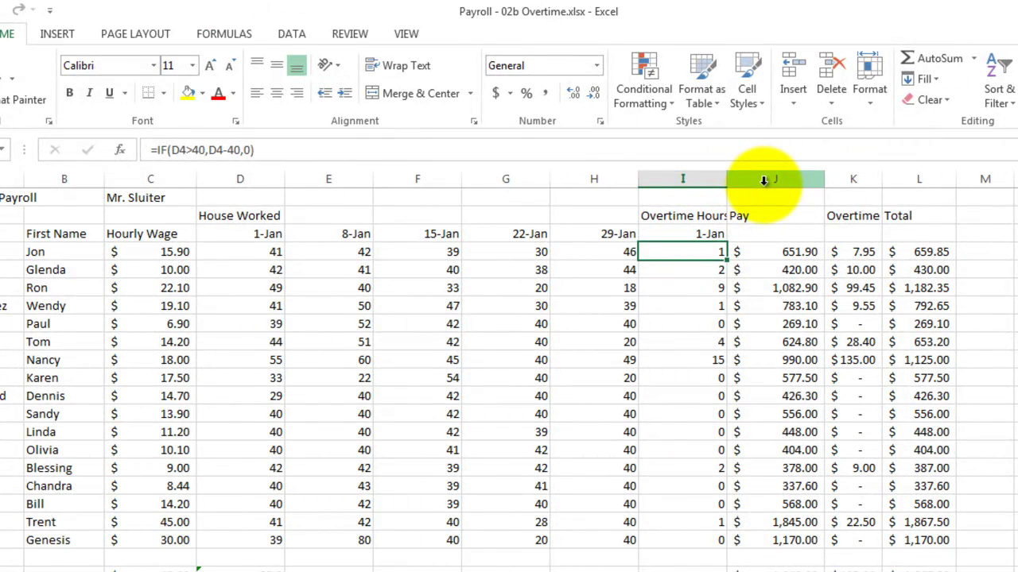
Step: Insert four blank columns between the Overtime Hours column and the Pay column
left_click_drag(763, 180, 971, 186)
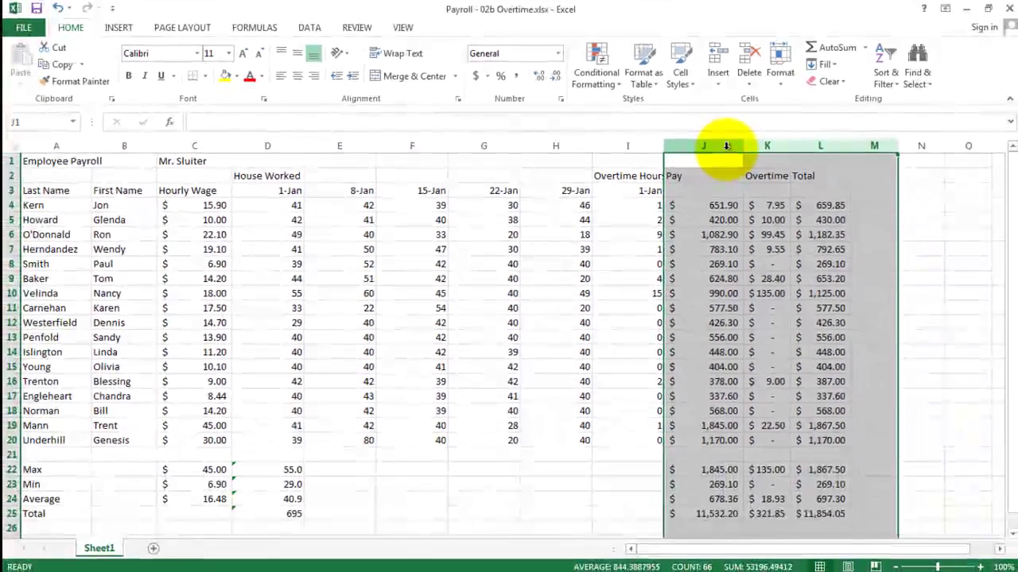
right_click(803, 181)
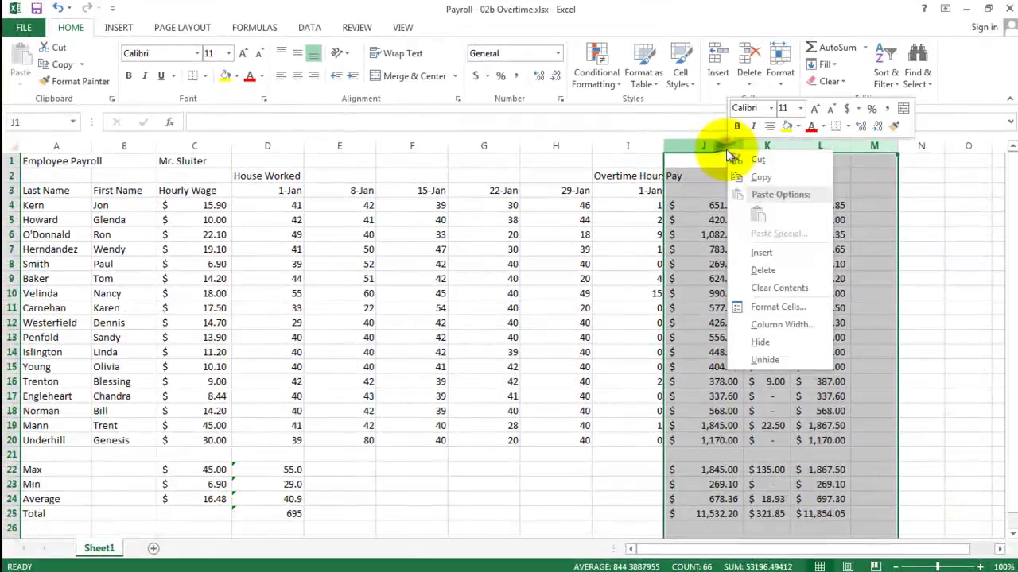
left_click(767, 250)
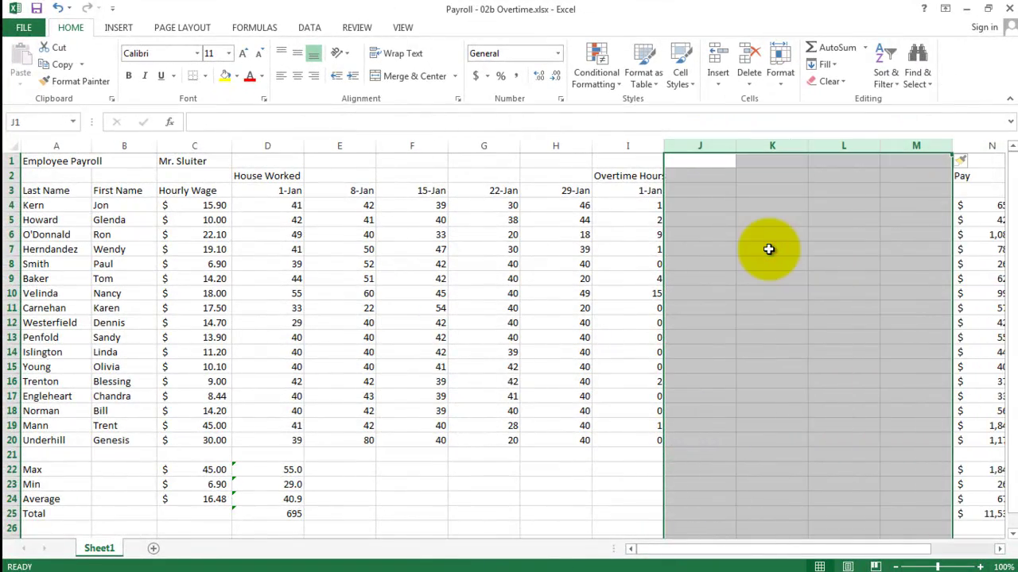
Step: Enter =I3+7 in J3 as the next overtime date and fill the formula across to M3
left_click(698, 193)
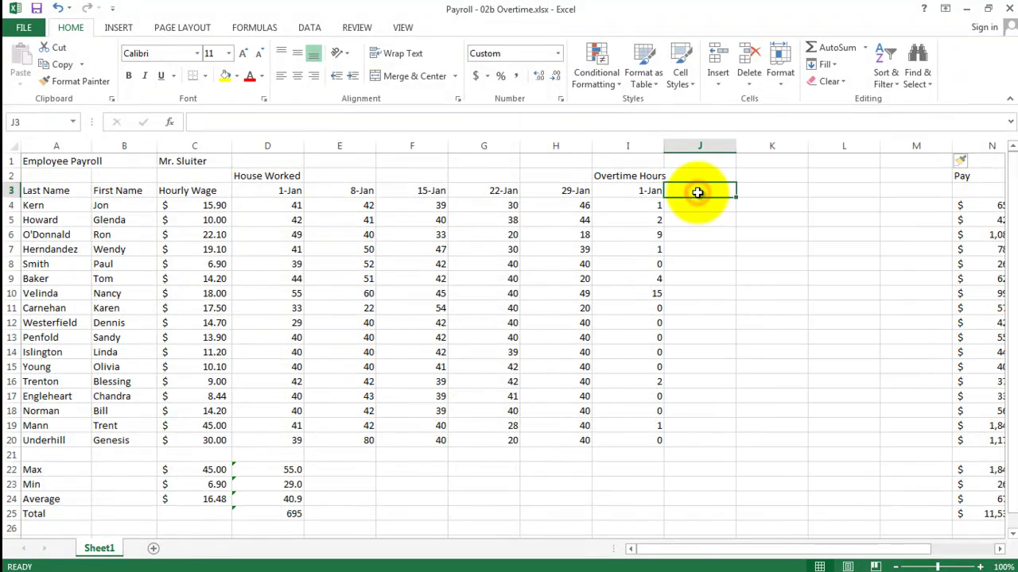
type("=")
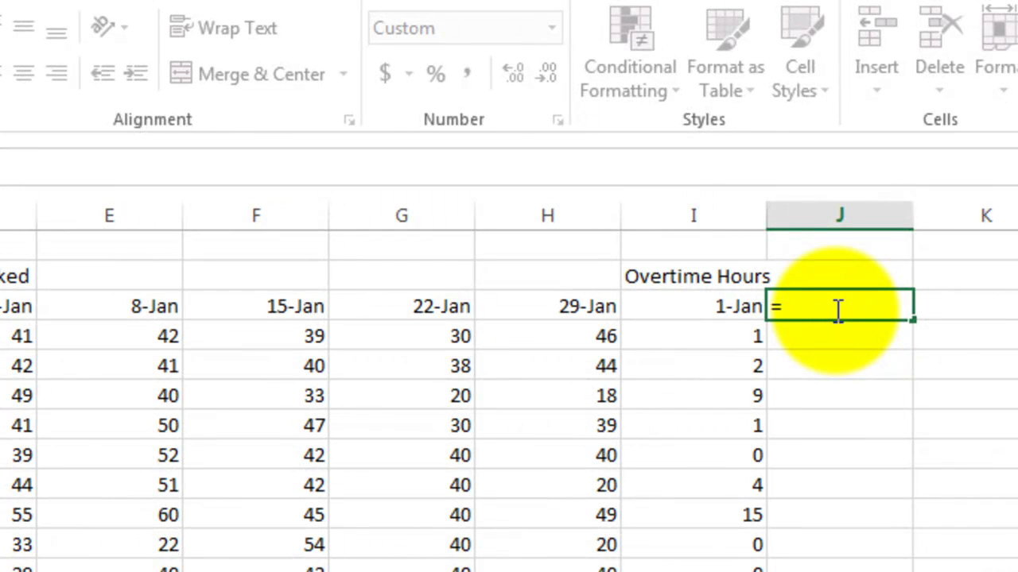
left_click(694, 305)
type("+")
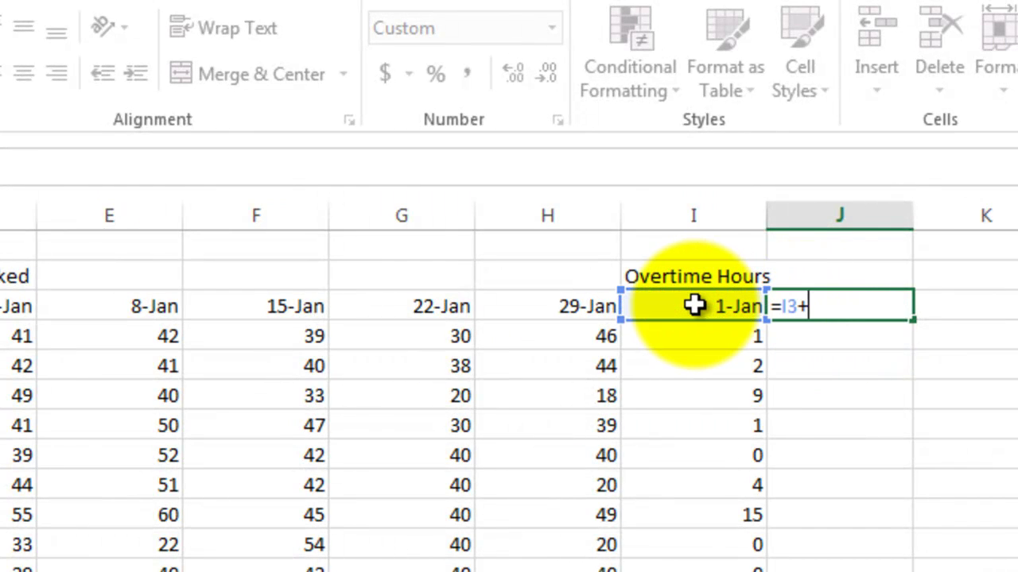
type("7")
key("Return")
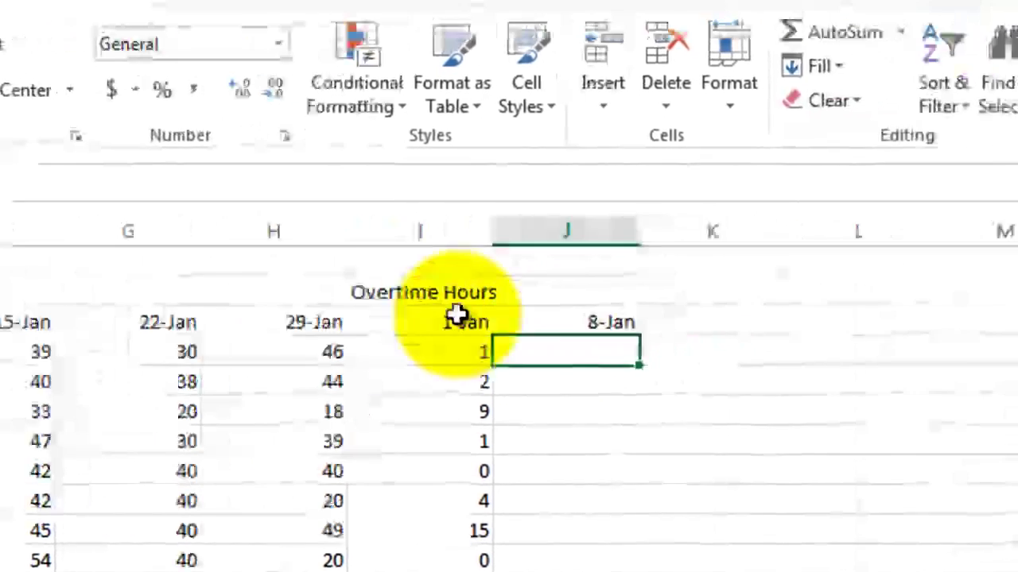
left_click(844, 307)
left_click_drag(474, 344, 840, 334)
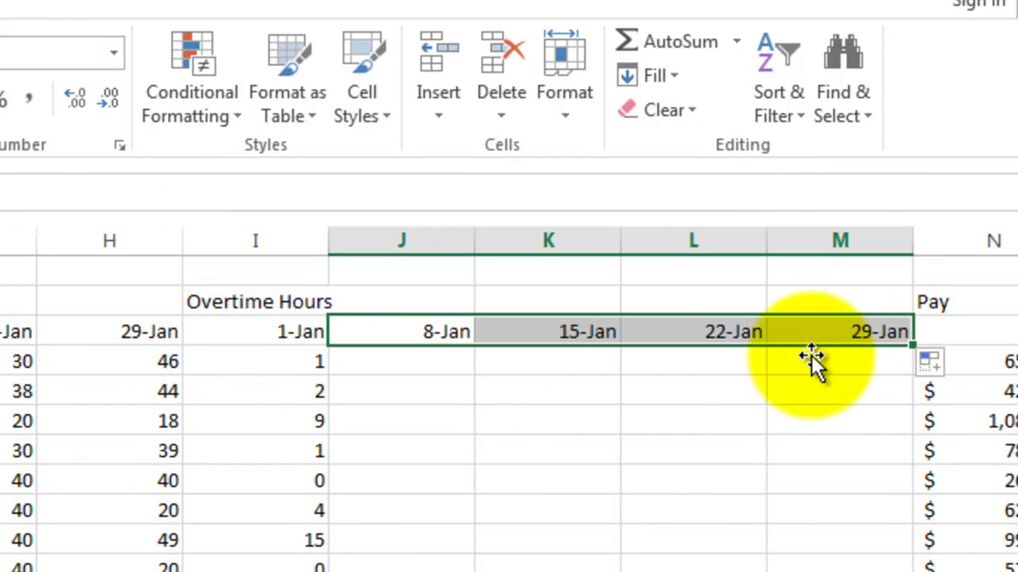
left_click(716, 370)
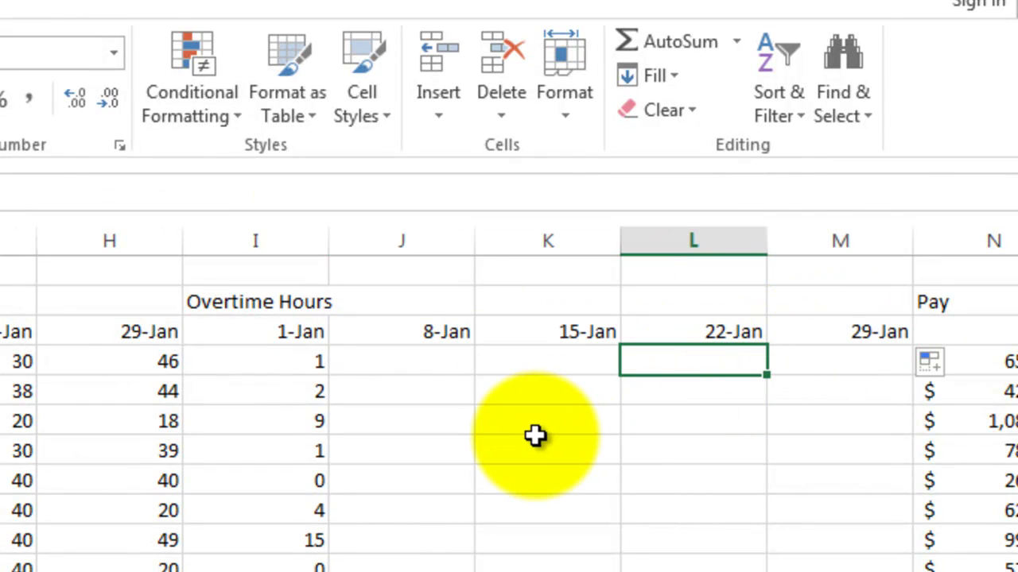
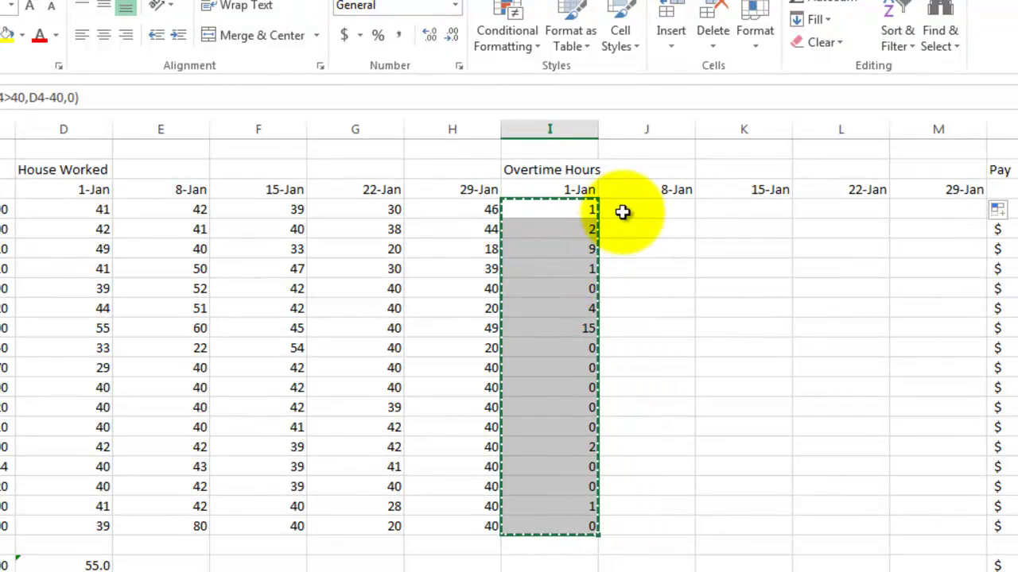
Step: Paste the copied 1-Jan overtime formulas into J4:J20 under 8-Jan and compare the IF formulas in J4 and I4
left_click(625, 208)
right_click(627, 212)
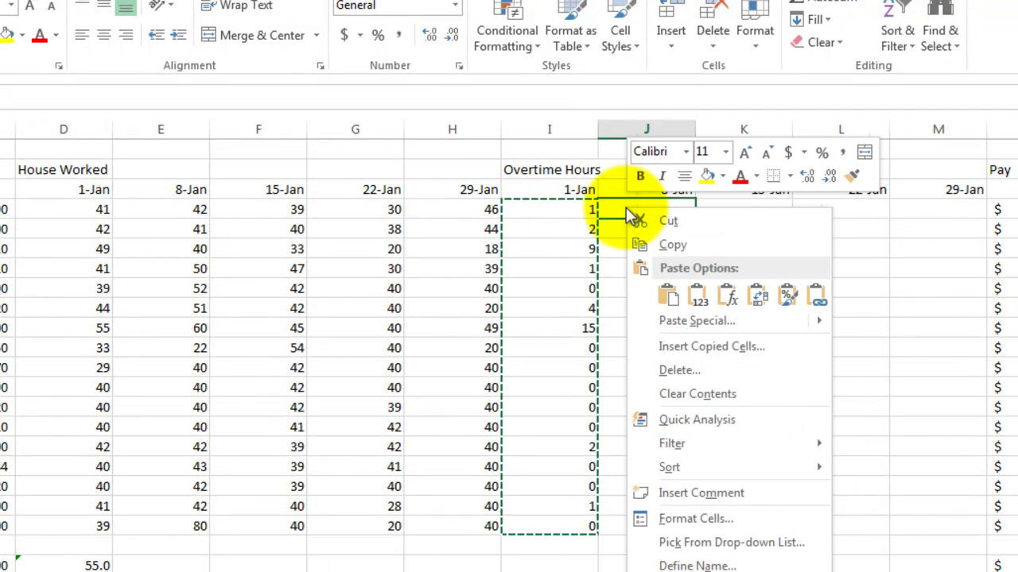
left_click(668, 296)
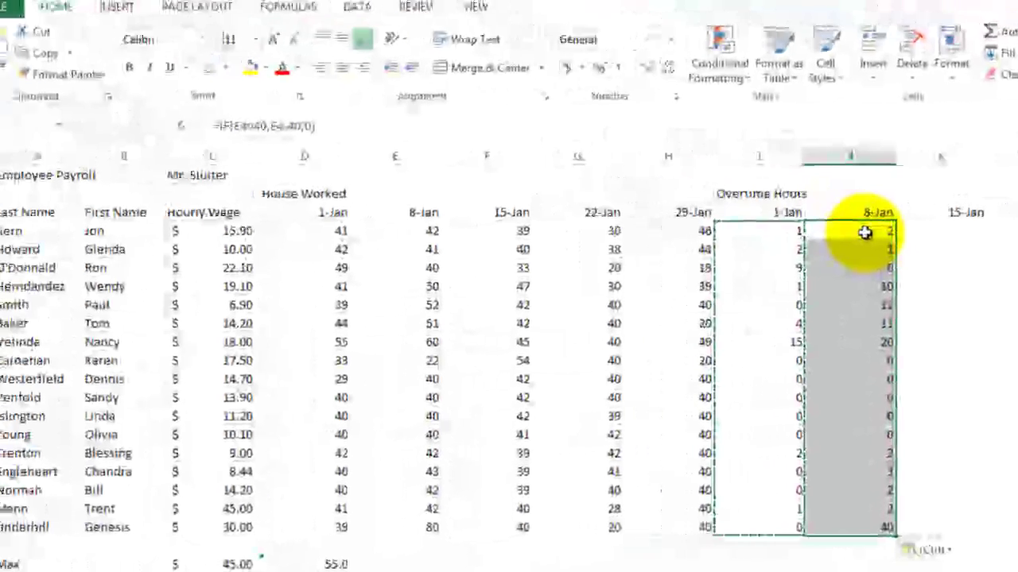
double_click(865, 232)
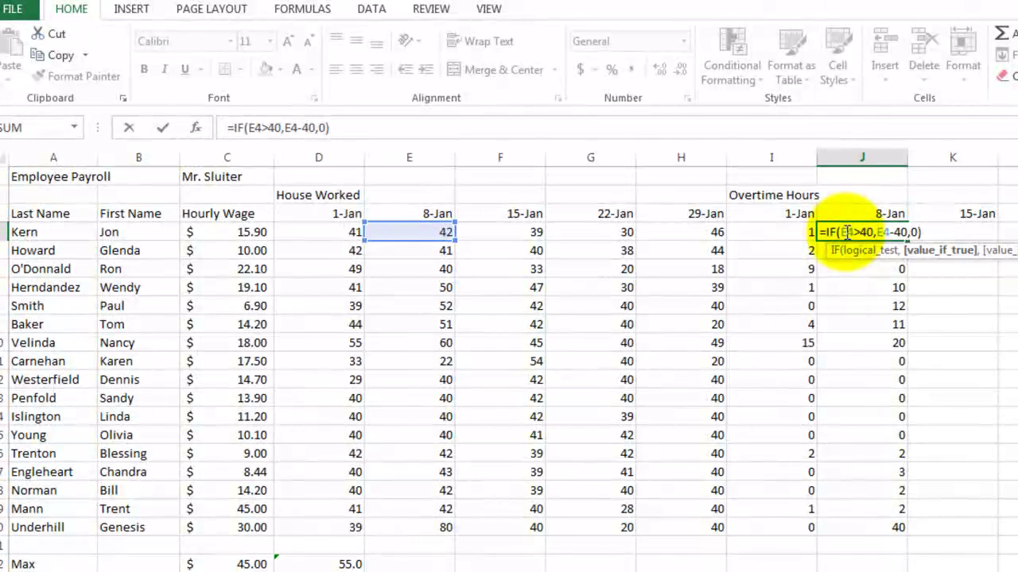
key("Return")
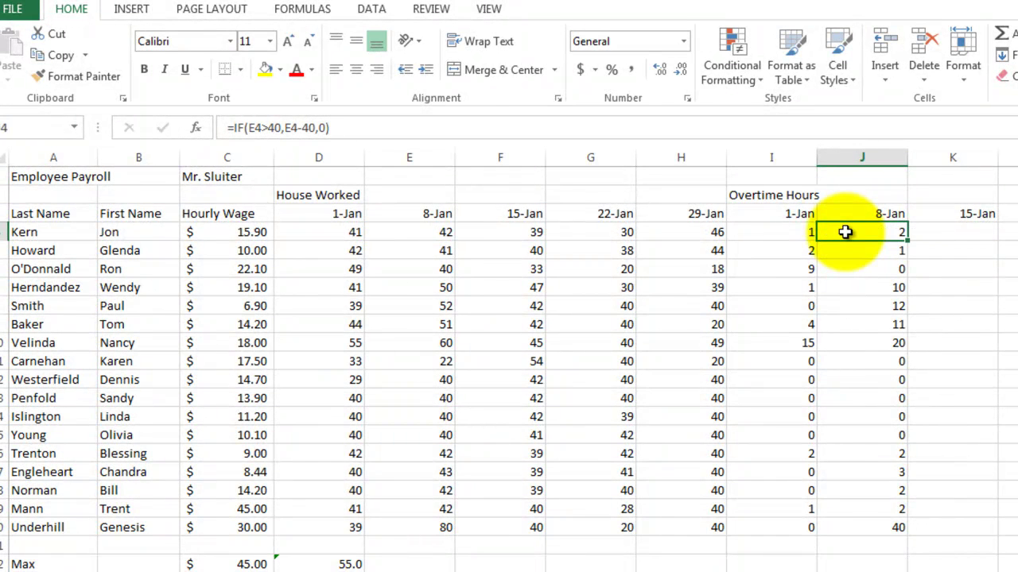
double_click(783, 231)
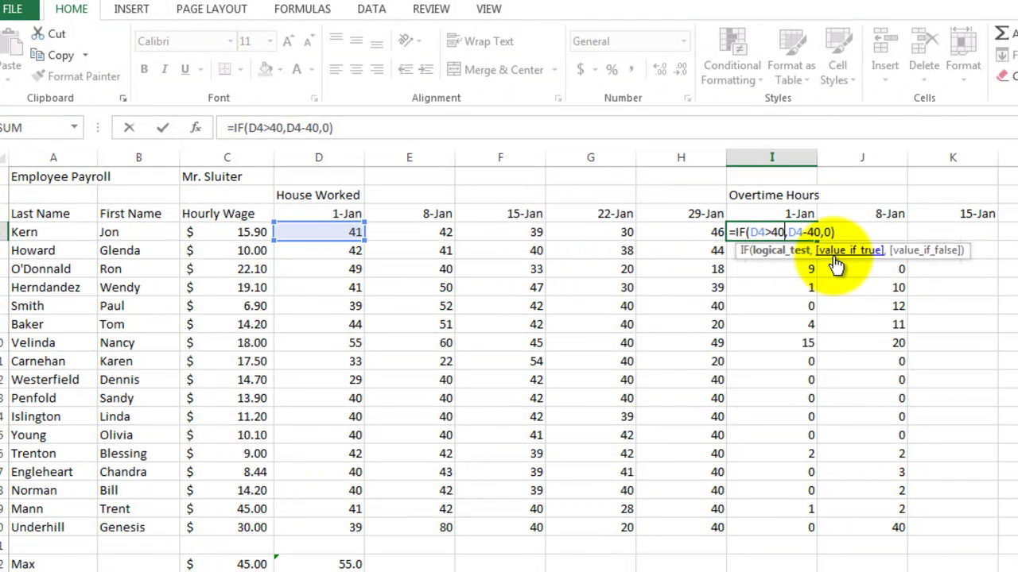
key("ctrl+Return")
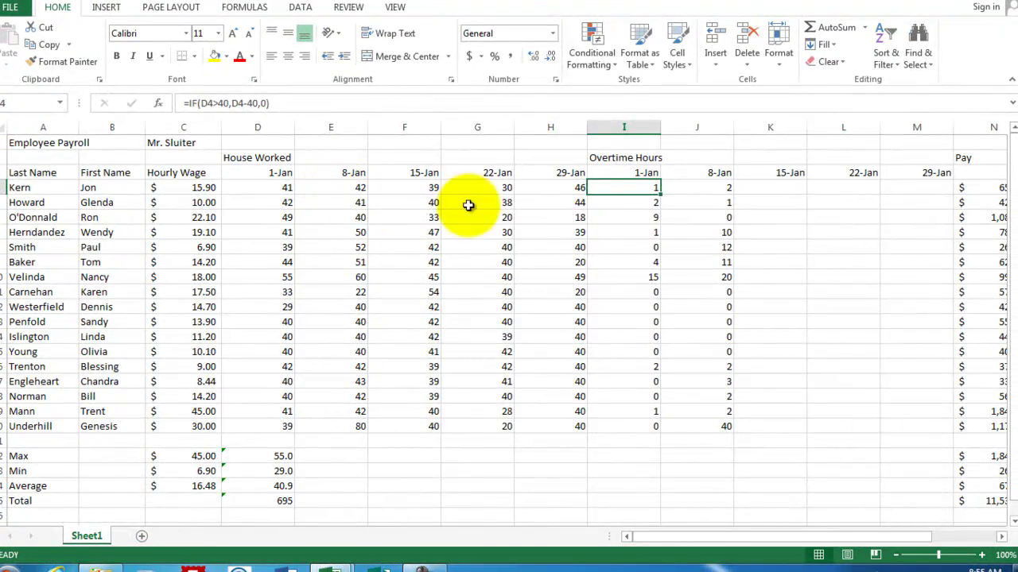
Step: Copy the 1-Jan overtime formulas in I4:I20 and paste them again into the 8-Jan column starting at J4
key("ctrl+shift+Down")
key("ctrl+c")
left_click(705, 189)
key("ctrl+v")
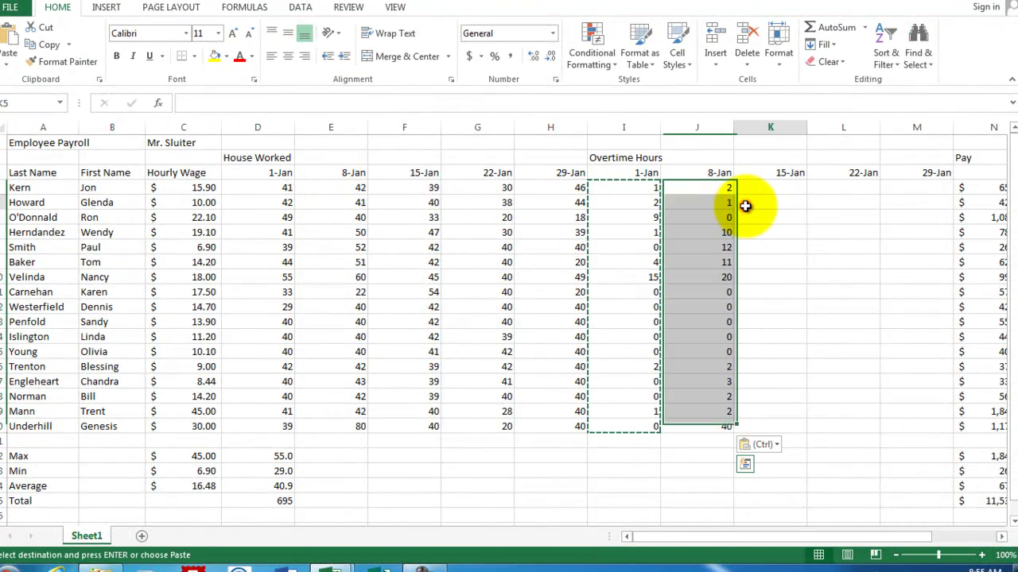
left_click(745, 206)
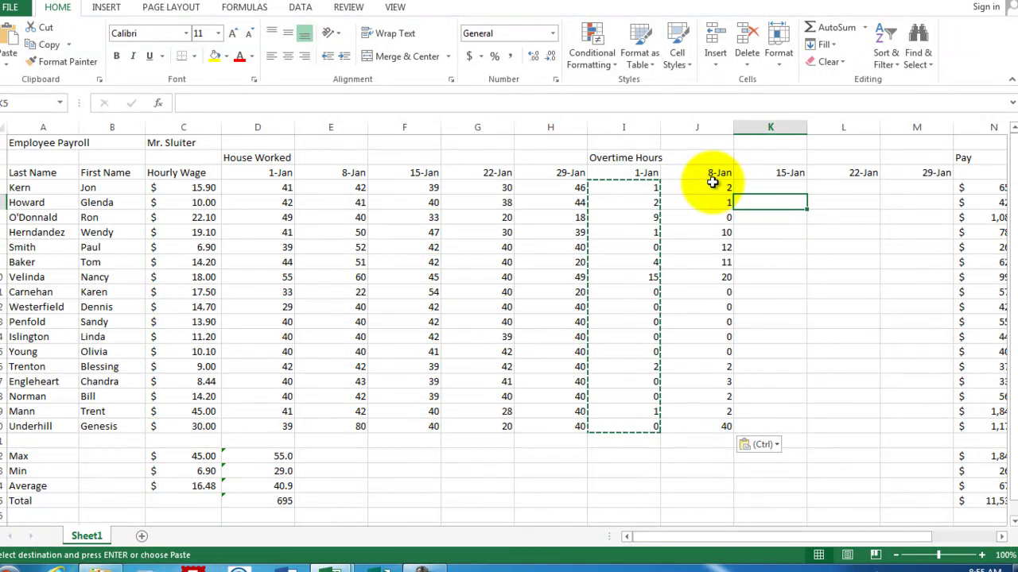
Step: Copy the 8-Jan overtime formulas in J4:J20 and paste them into the 15-Jan overtime column starting at K4
left_click(712, 185)
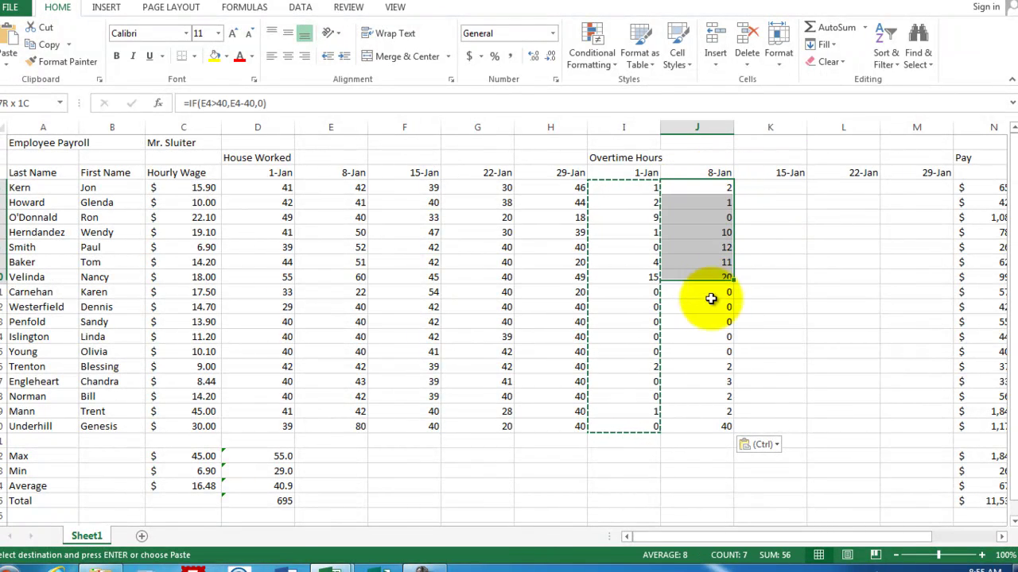
left_click_drag(716, 406, 722, 427)
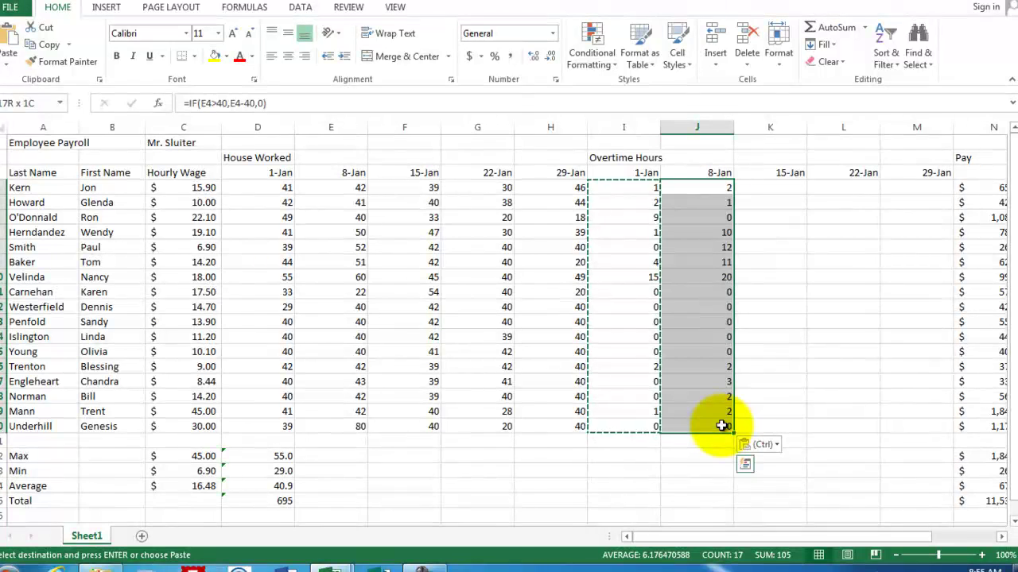
right_click(696, 251)
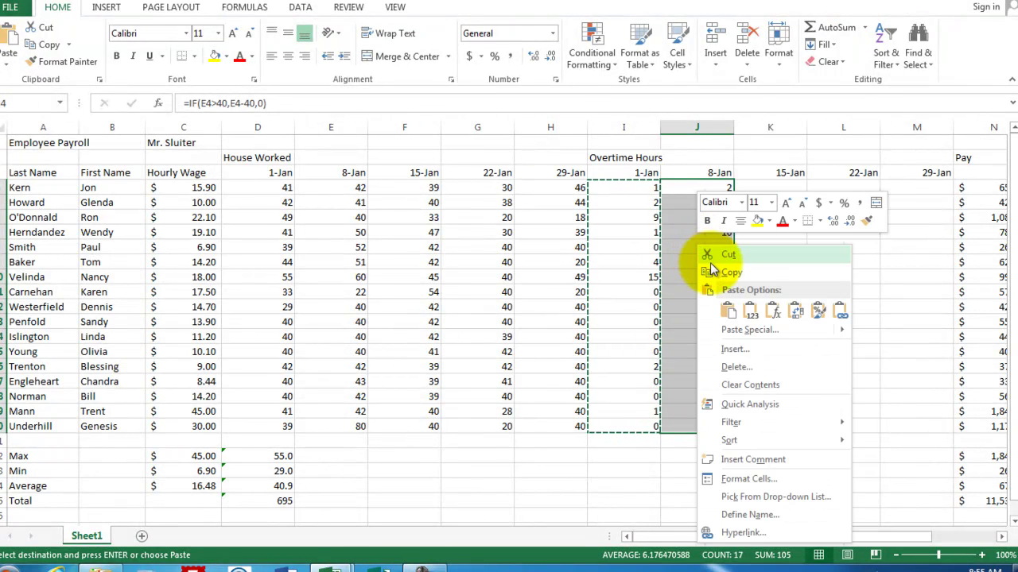
left_click(721, 270)
left_click(755, 187)
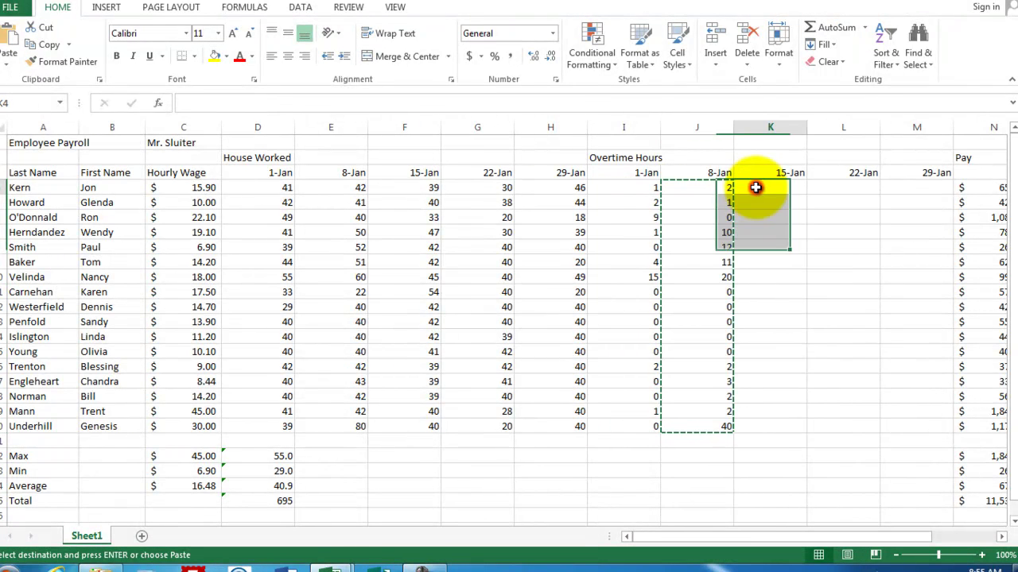
right_click(756, 188)
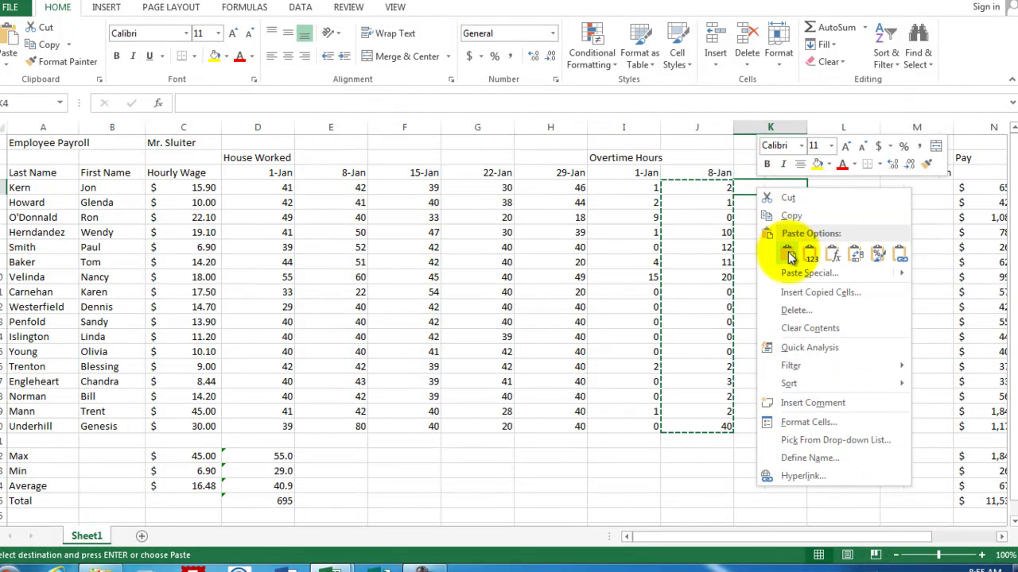
left_click(788, 256)
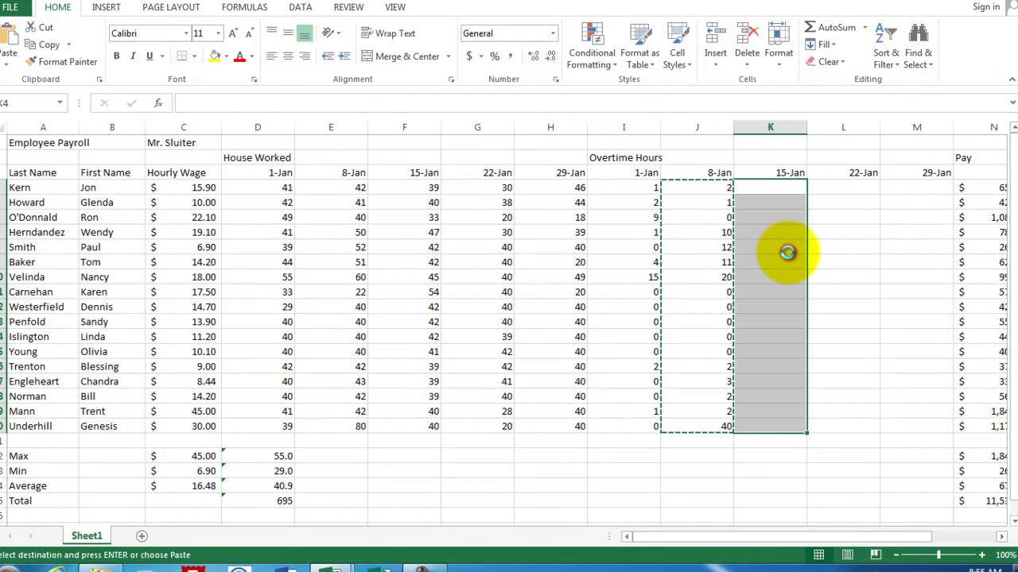
Step: Paste the copied overtime formulas into the 22-Jan and 29-Jan overtime columns starting at L4 and M4
left_click(825, 188)
right_click(824, 187)
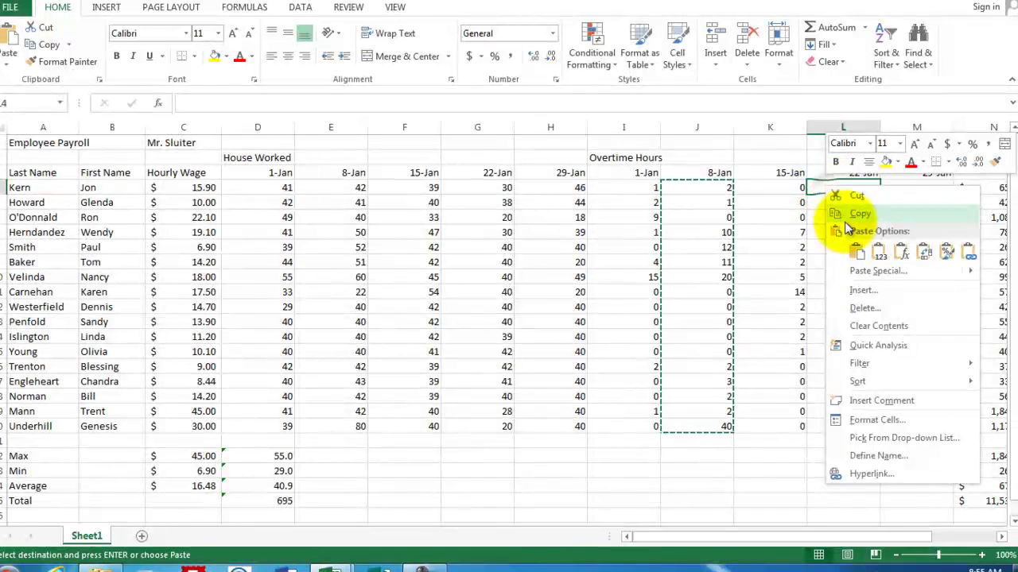
left_click(857, 256)
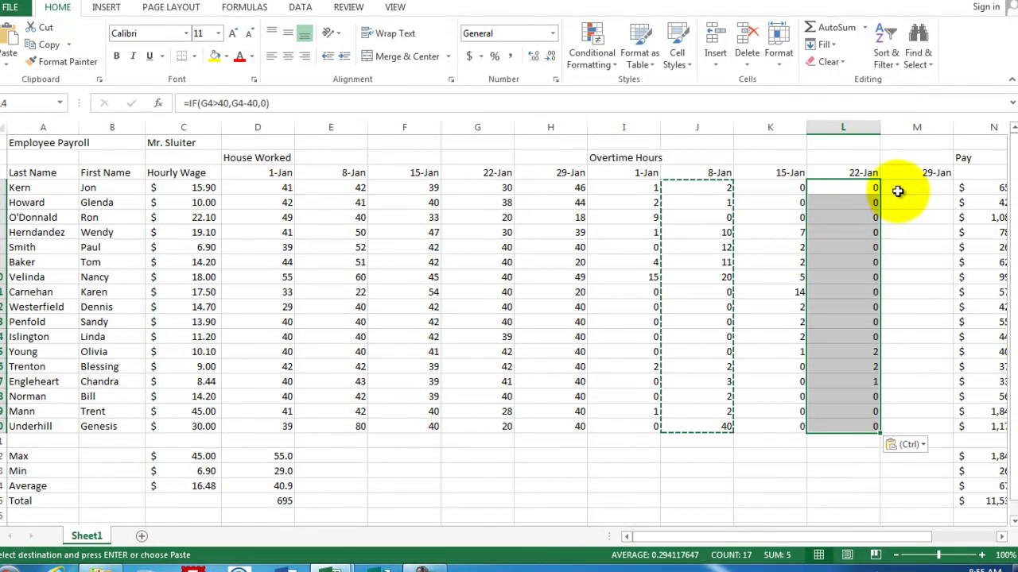
left_click(897, 188)
right_click(900, 190)
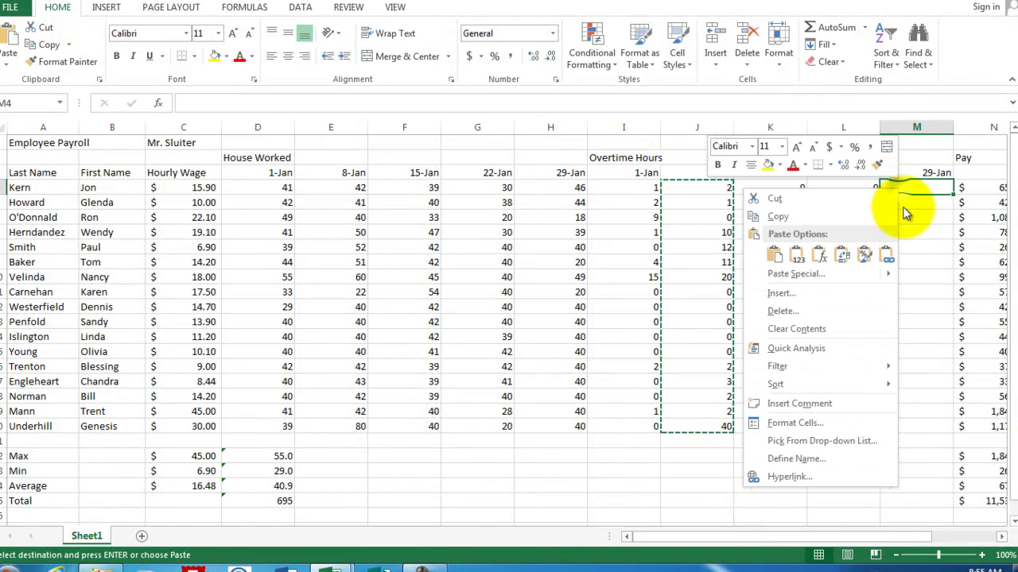
left_click(775, 256)
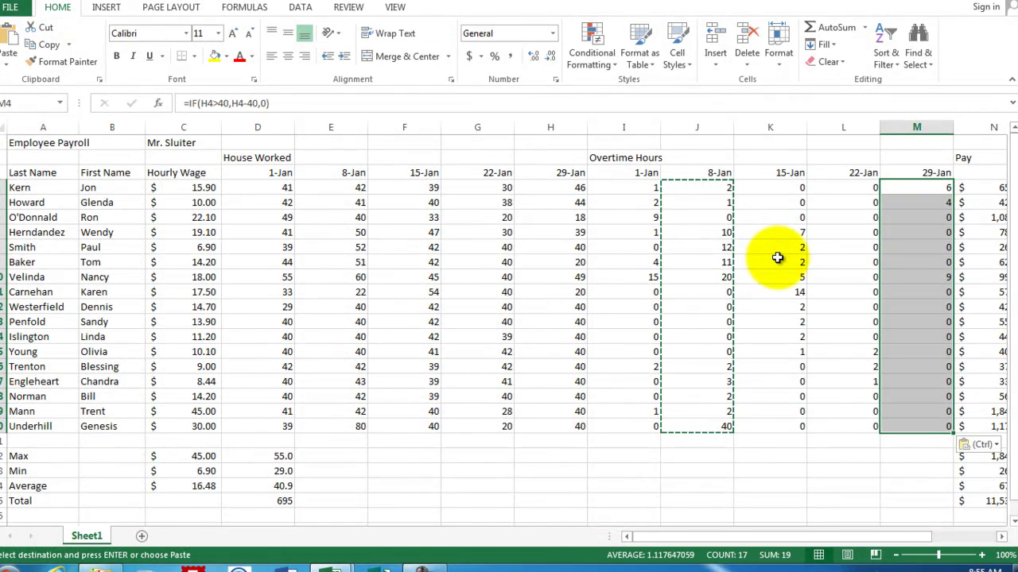
left_click(768, 446)
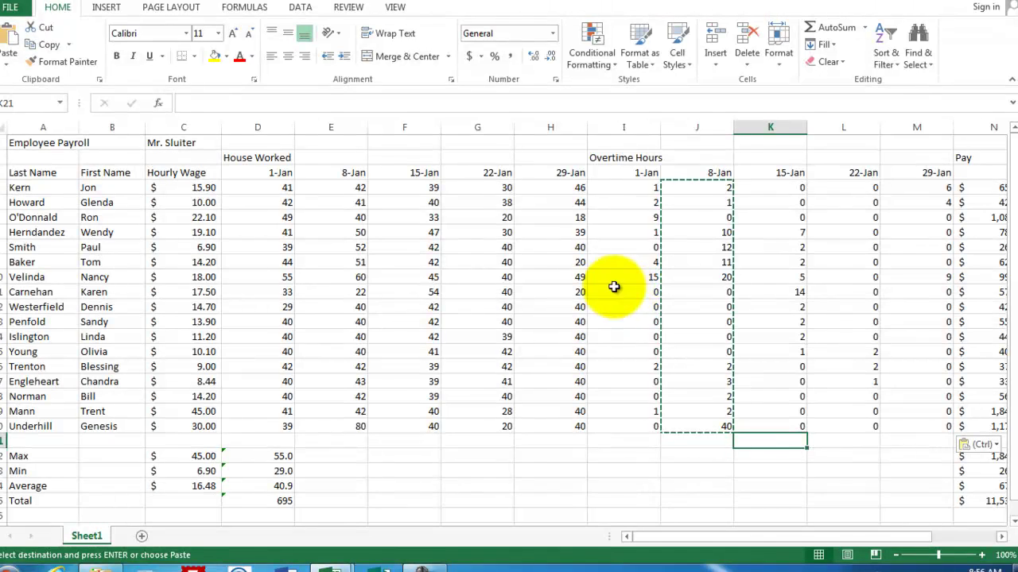
Step: Fill the hours-worked block D3:H20, including its date headings, with light grey
left_click(255, 172)
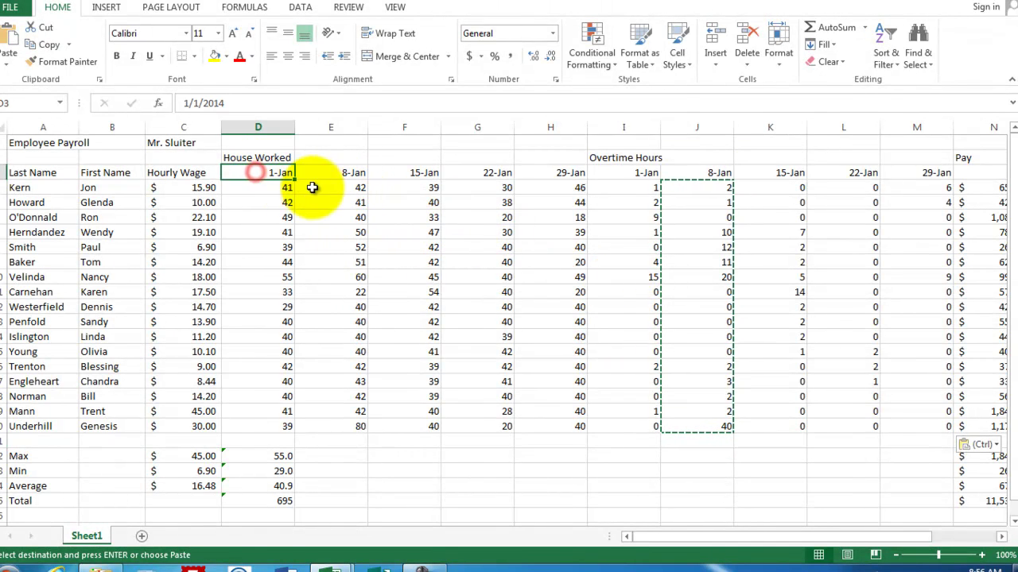
left_click_drag(312, 188, 567, 429)
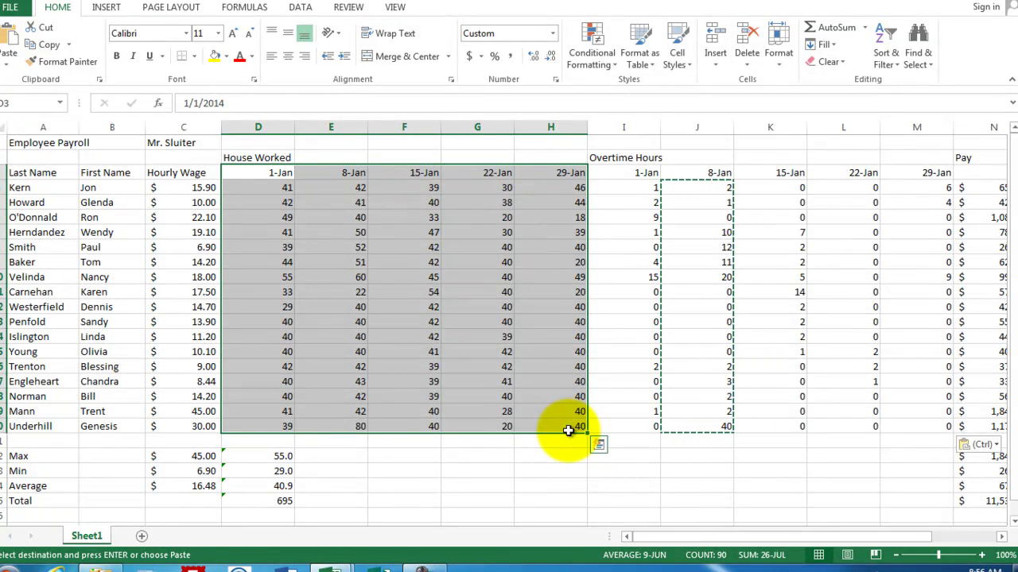
left_click(225, 57)
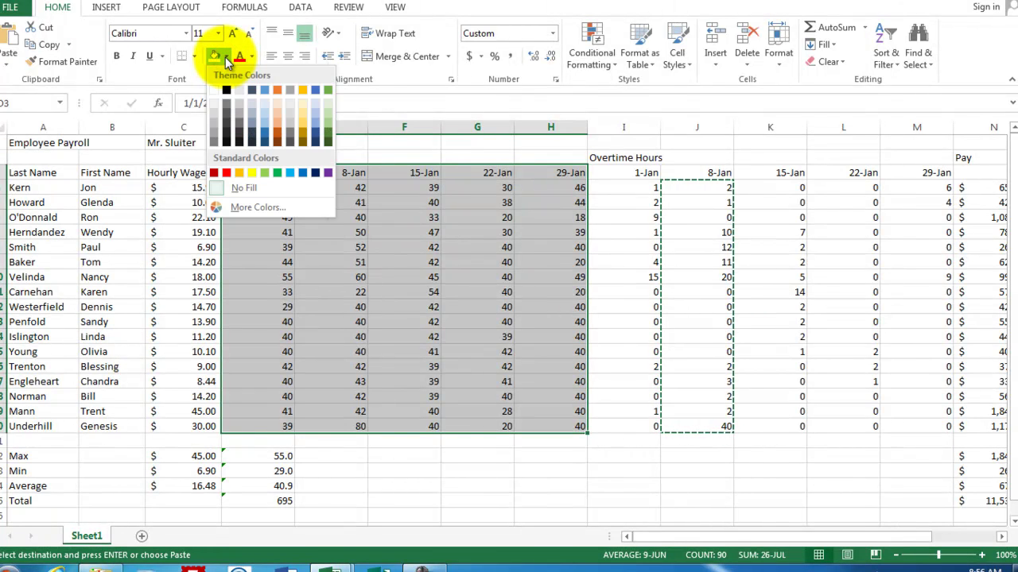
left_click(214, 112)
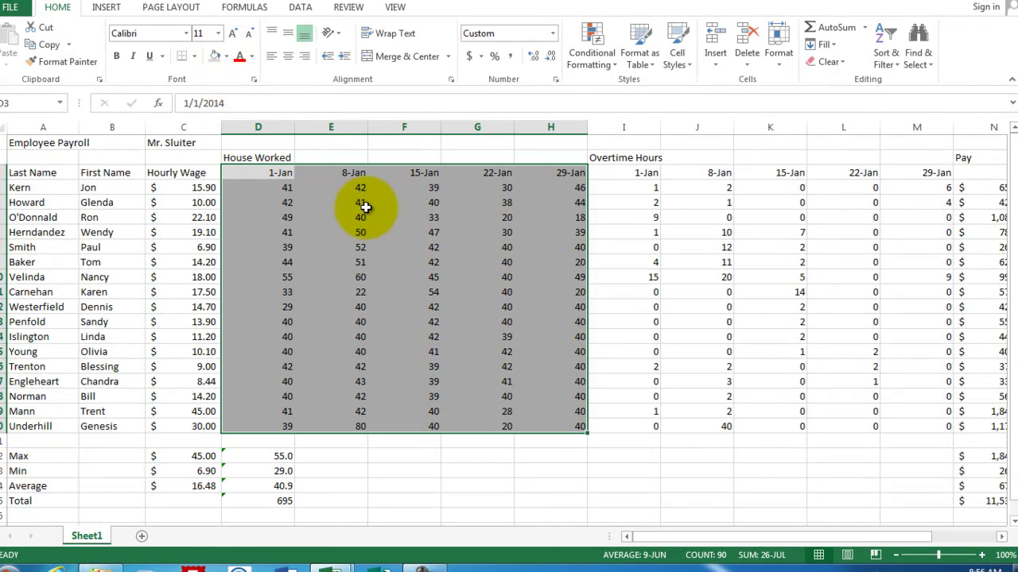
Step: Fill the Overtime Hours block I3:M20, including its date headings, with light orange
left_click(635, 250)
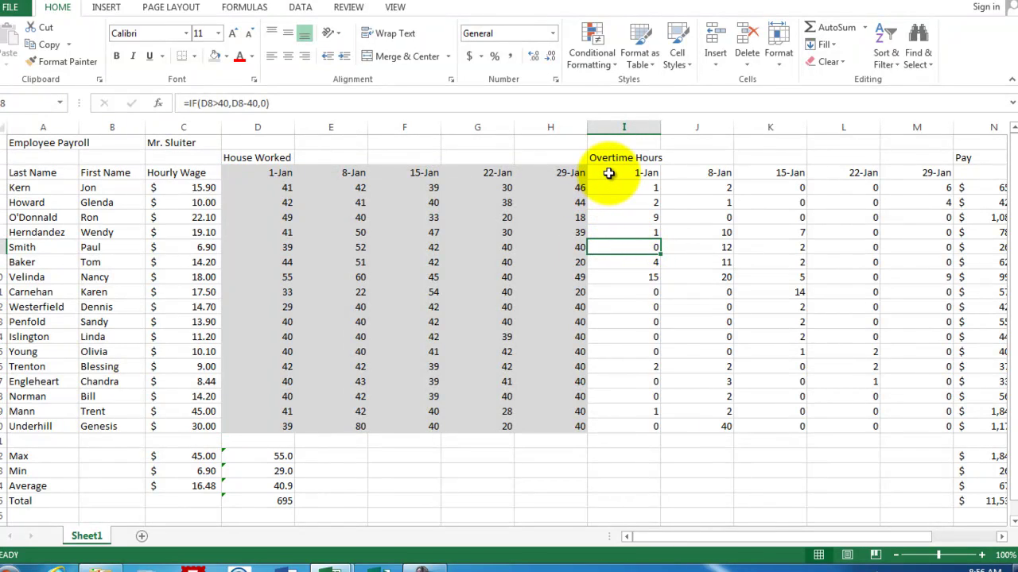
left_click_drag(608, 172, 920, 426)
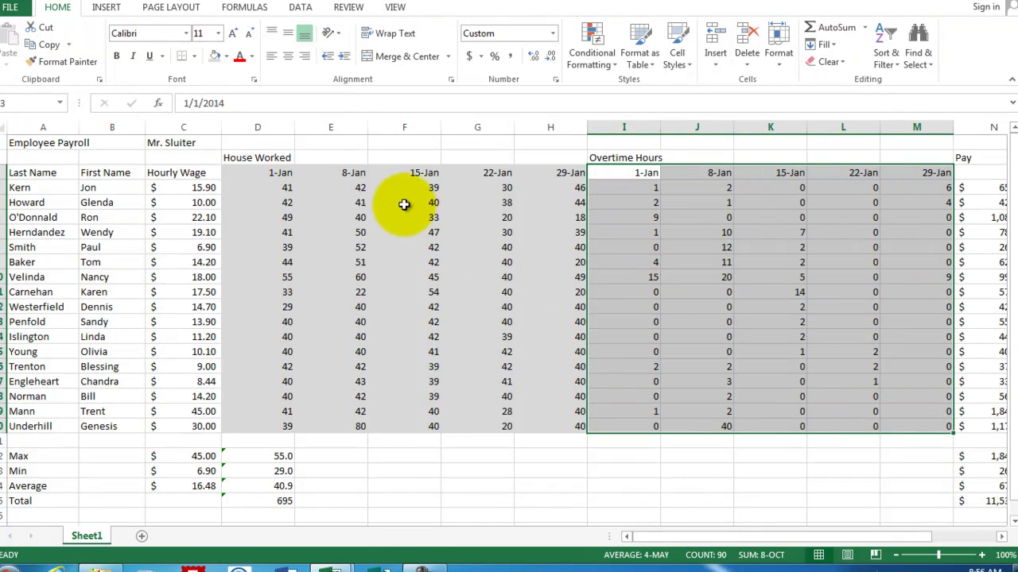
left_click(226, 58)
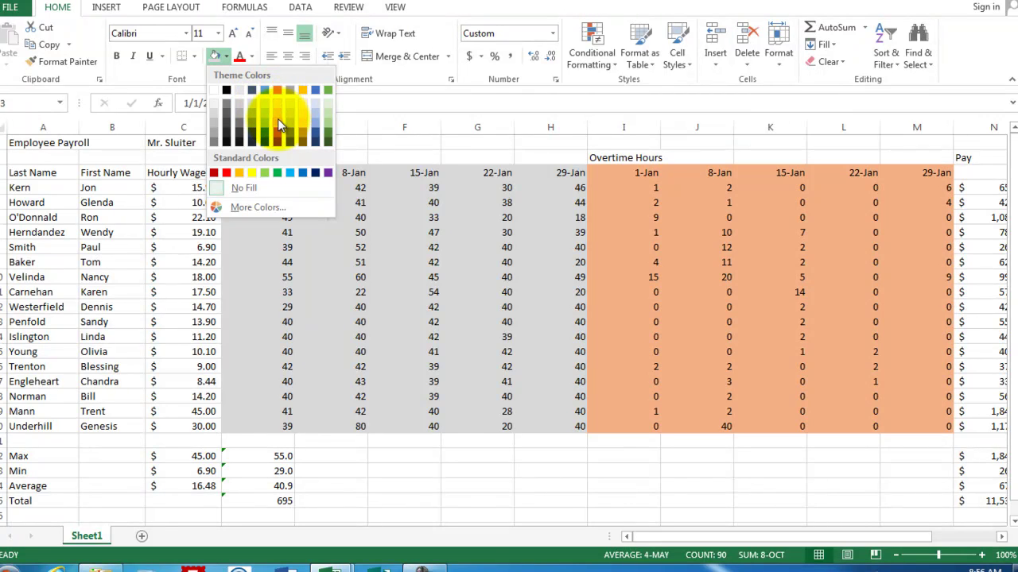
left_click(278, 119)
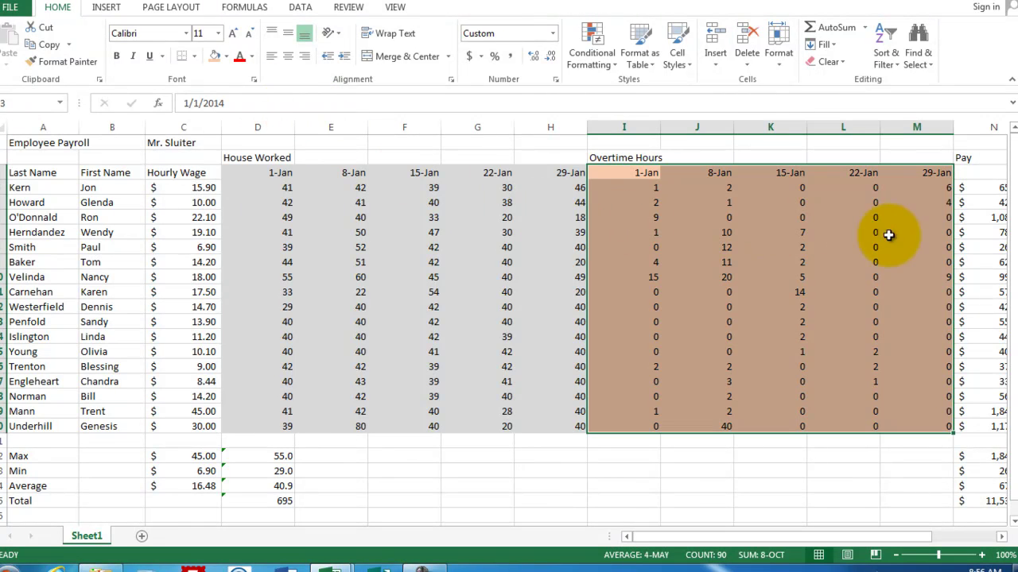
left_click(918, 232)
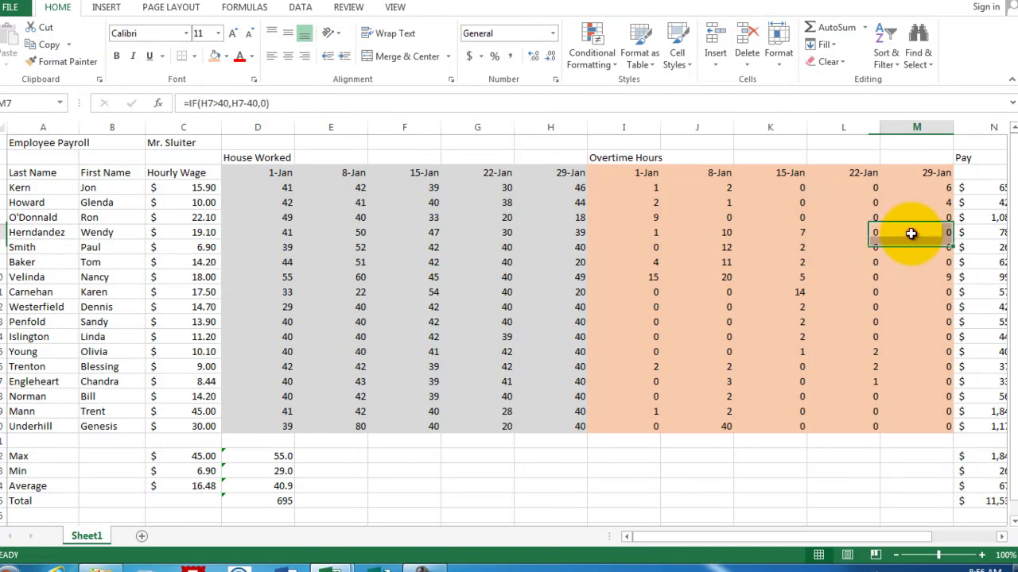
Step: Enter Jan 1 as the first week's date heading in N3 under Pay
left_click(1002, 539)
left_click(1002, 539)
left_click(1001, 539)
left_click(1002, 539)
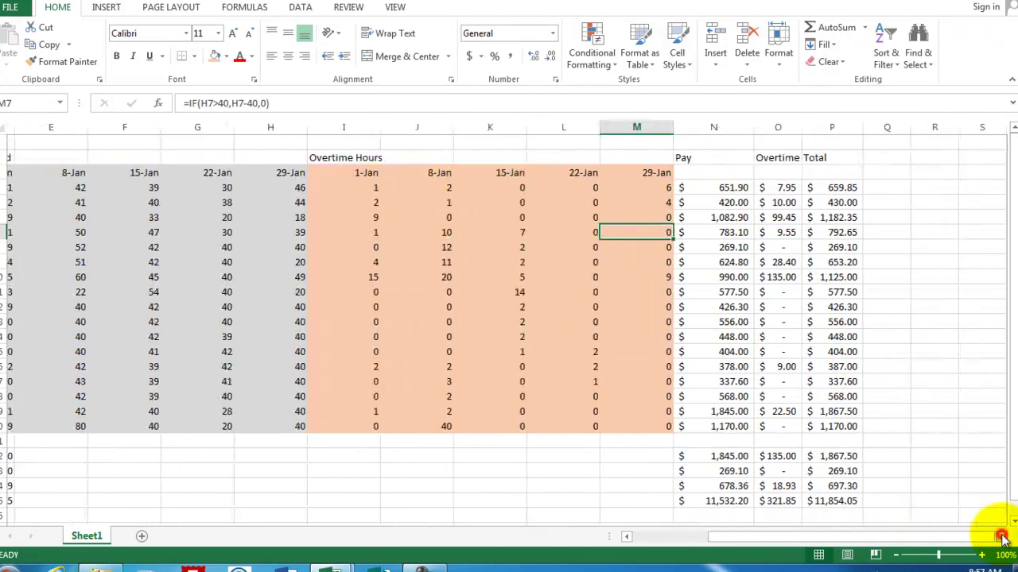
left_click(1002, 539)
left_click(1002, 539)
left_click(1002, 539)
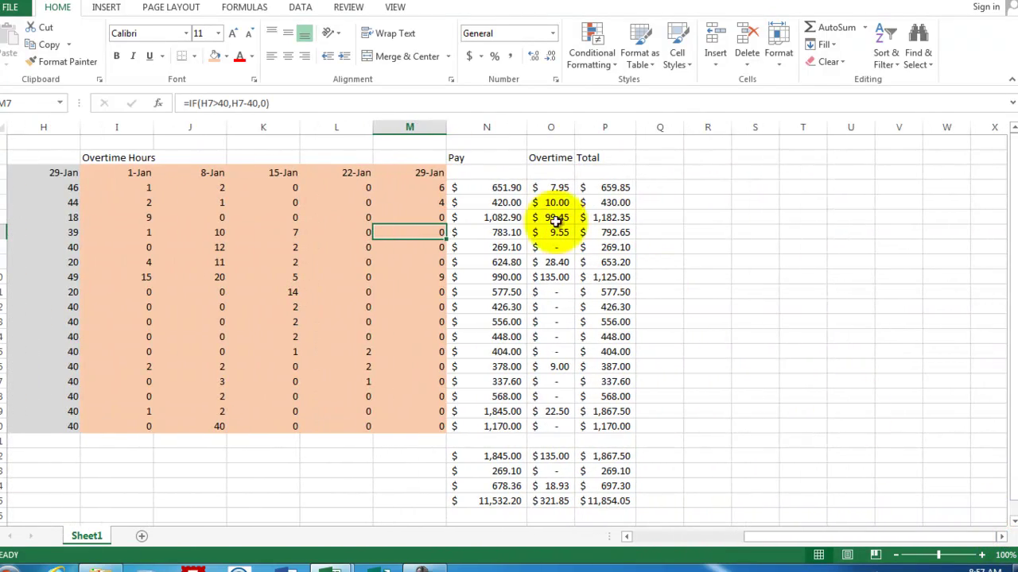
left_click(489, 173)
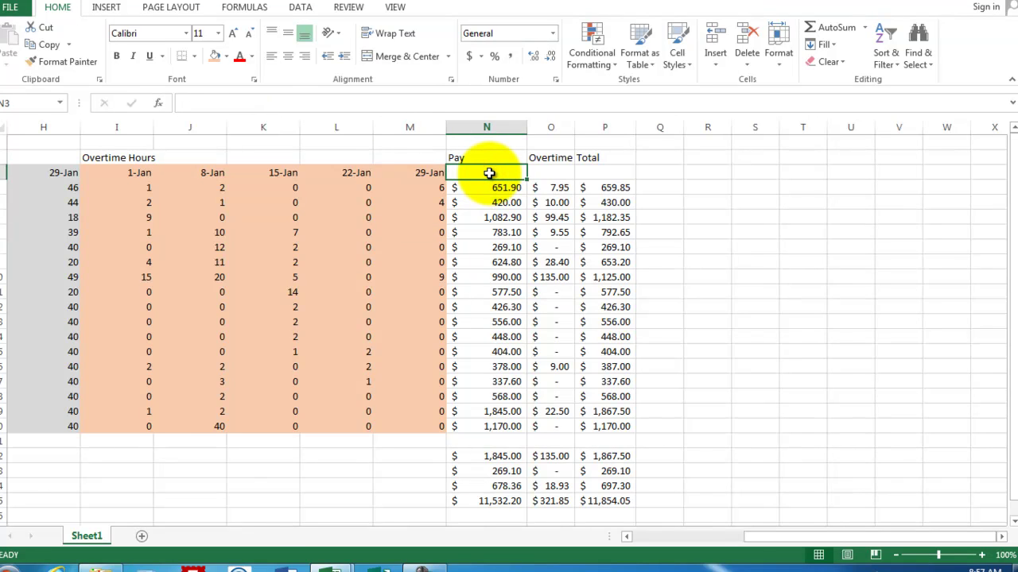
type("Ja")
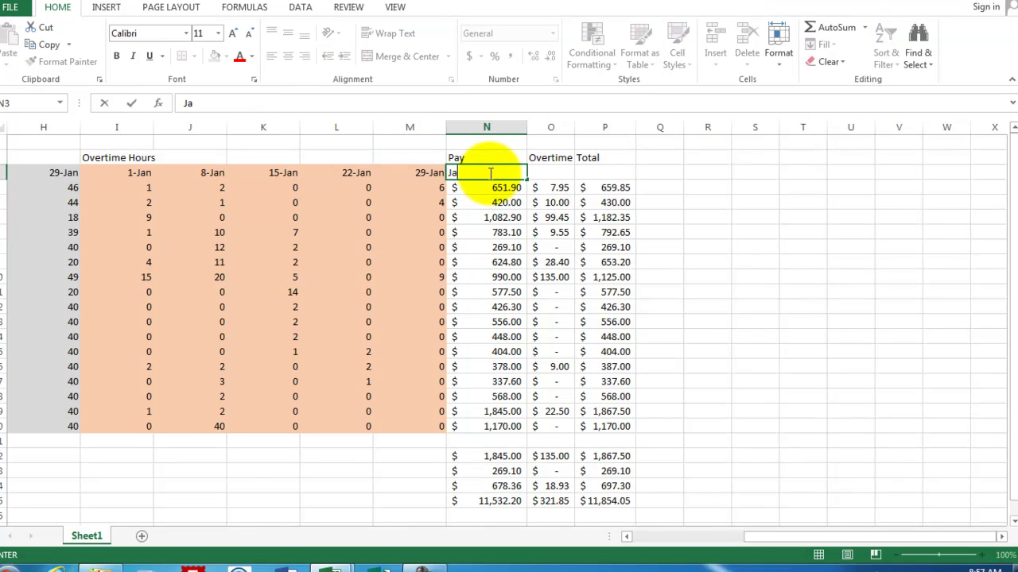
type("n 1")
key("Return")
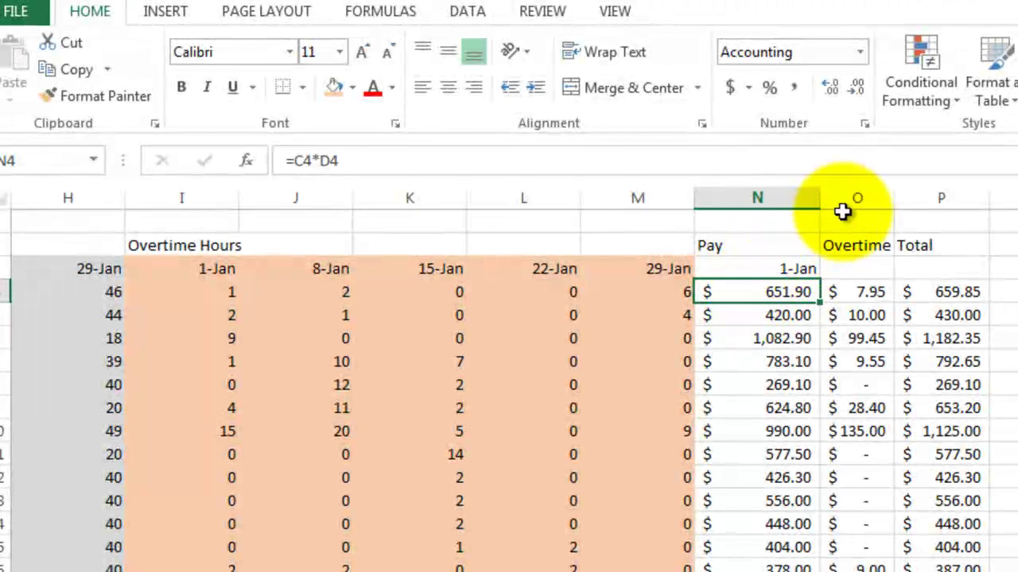
Step: Insert three blank columns between the Pay column N and the Overtime pay column
left_click_drag(839, 199, 1010, 197)
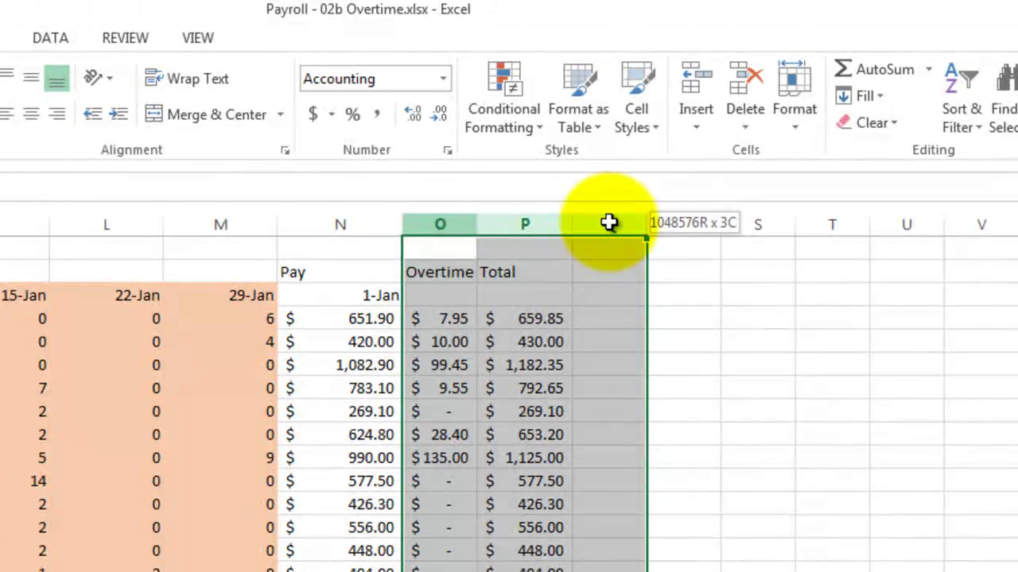
right_click(606, 223)
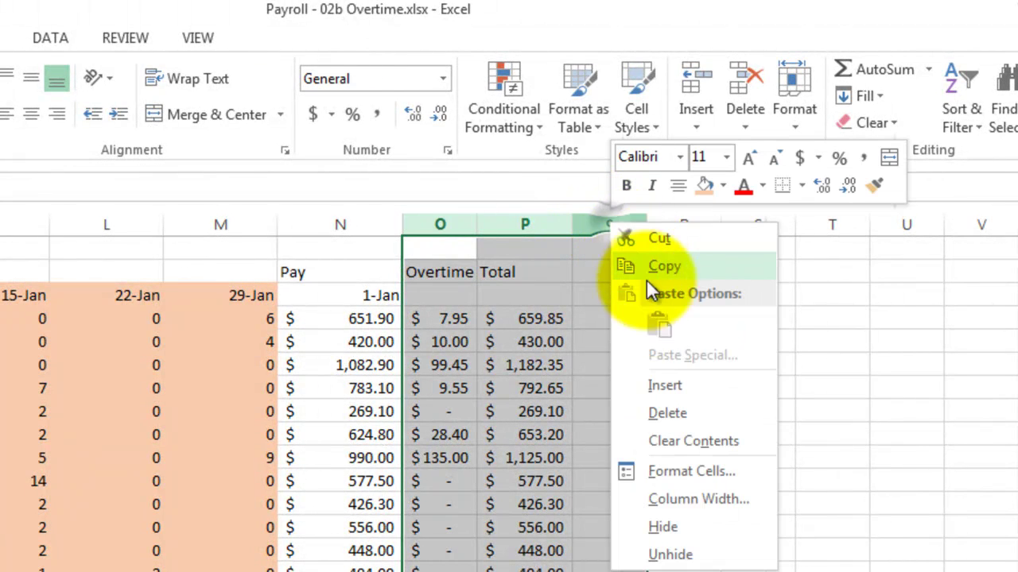
left_click(665, 385)
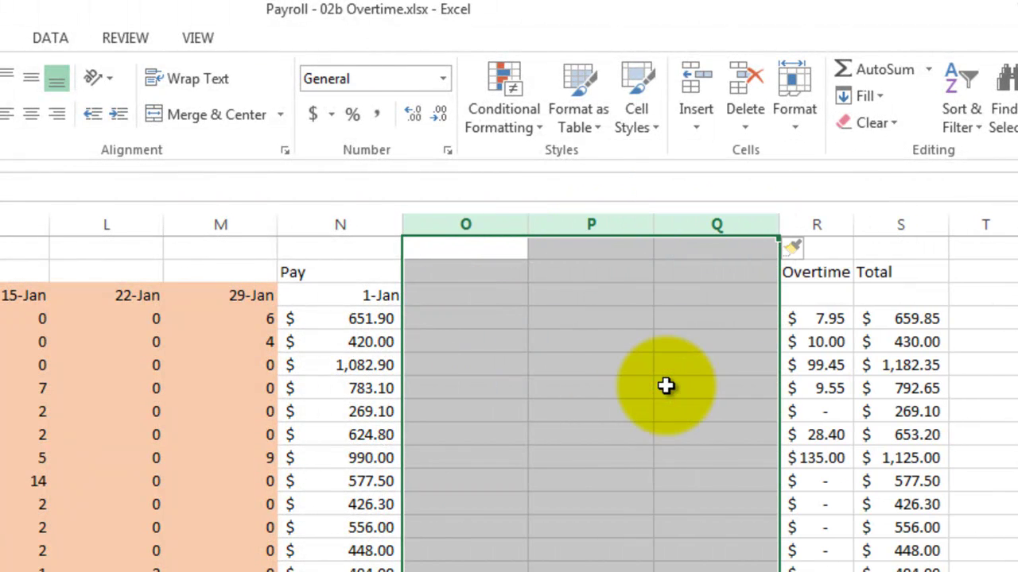
Step: Enter a formula in O3 adding 7 days to the date in N3, and fill it across to Q3
left_click(425, 295)
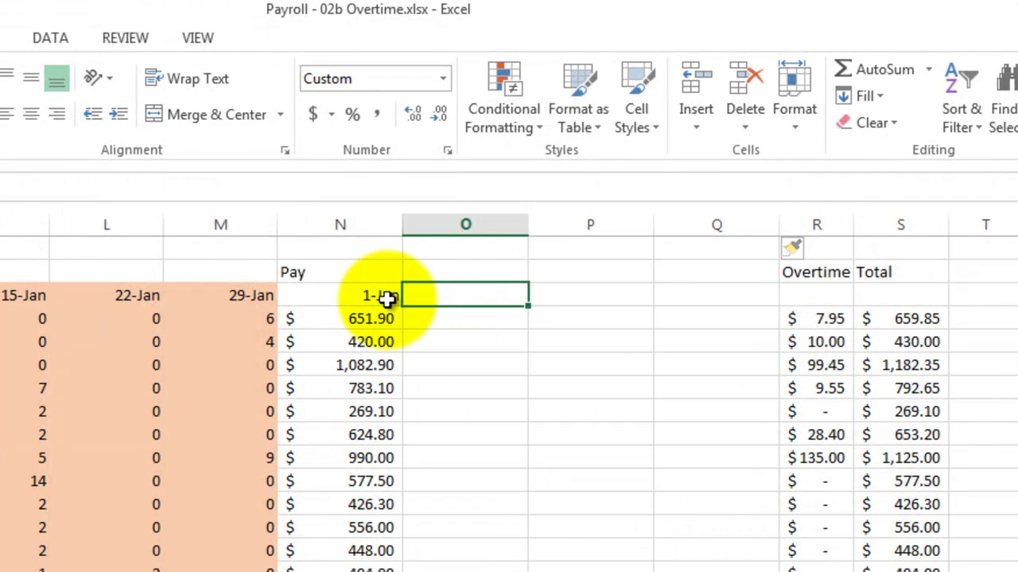
type("=")
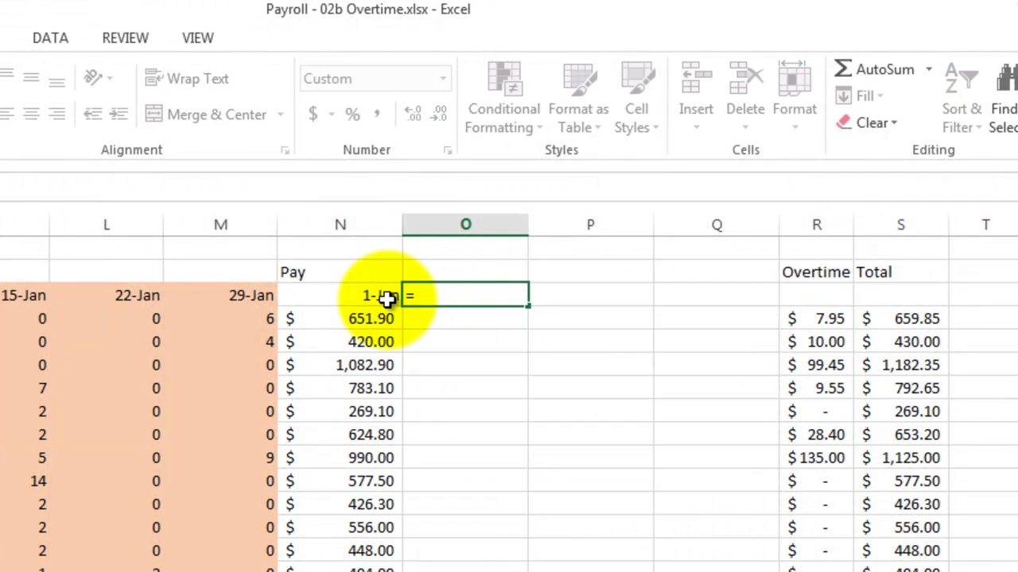
left_click(376, 296)
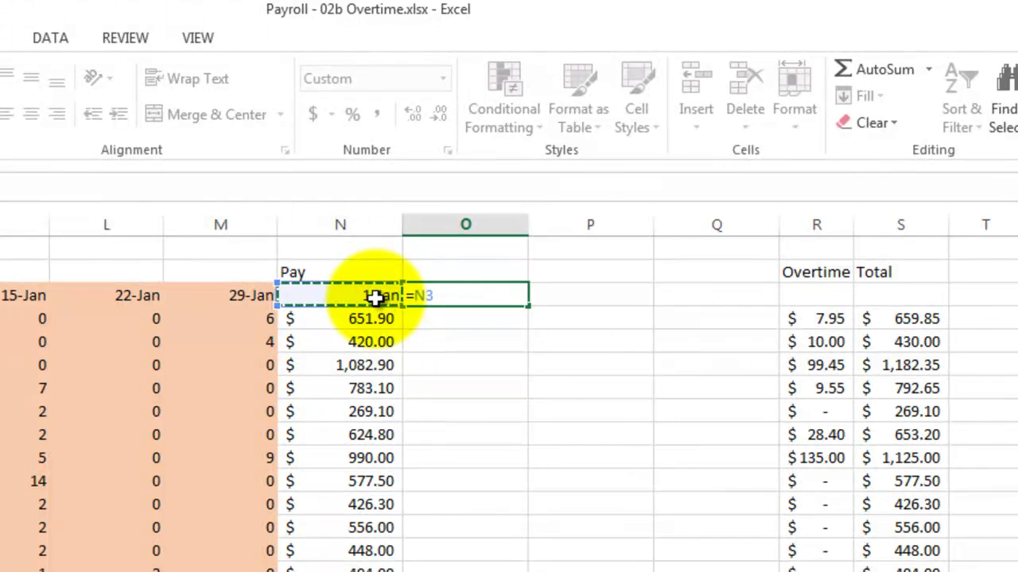
key("Return")
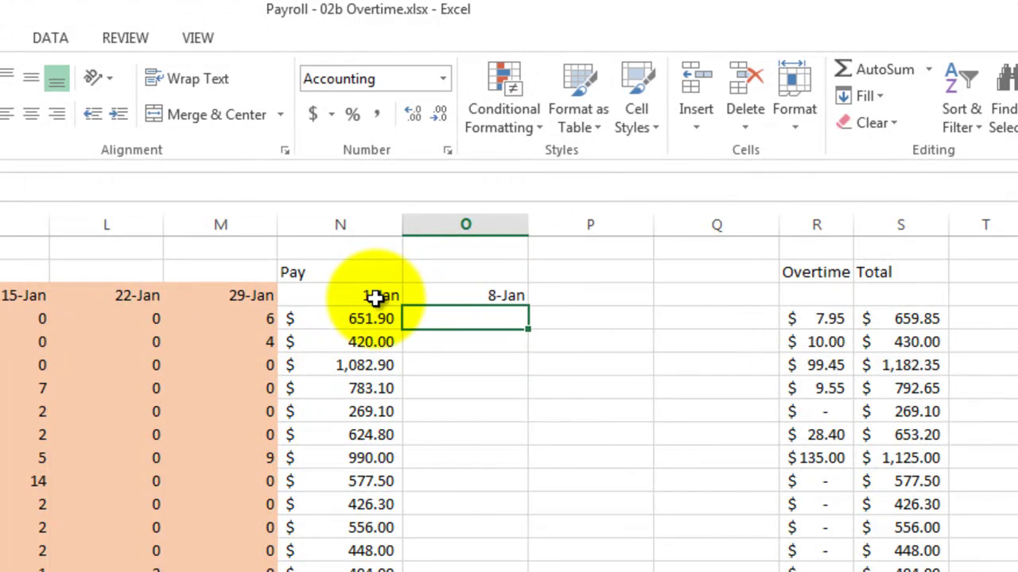
left_click(441, 295)
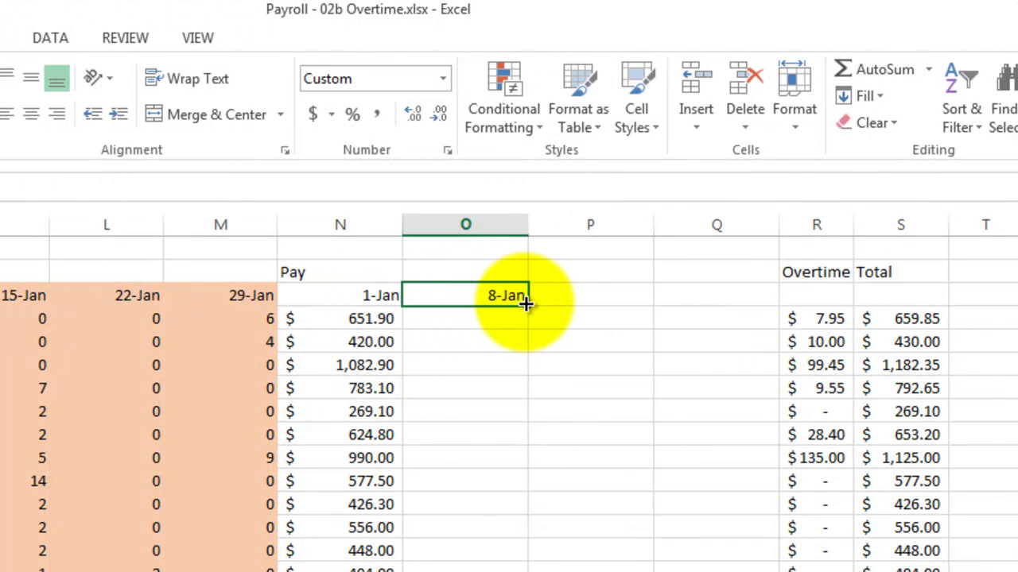
left_click_drag(524, 300, 742, 310)
Step: Insert one more column before the Overtime pay column and extend the weekly date formula from Q3 into R3
left_click(805, 225)
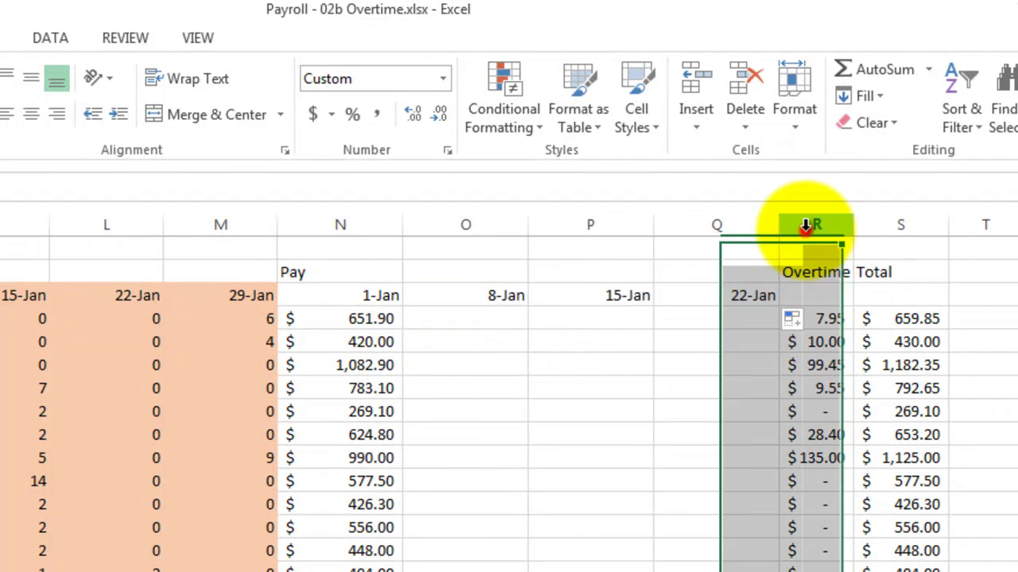
right_click(805, 225)
left_click(856, 391)
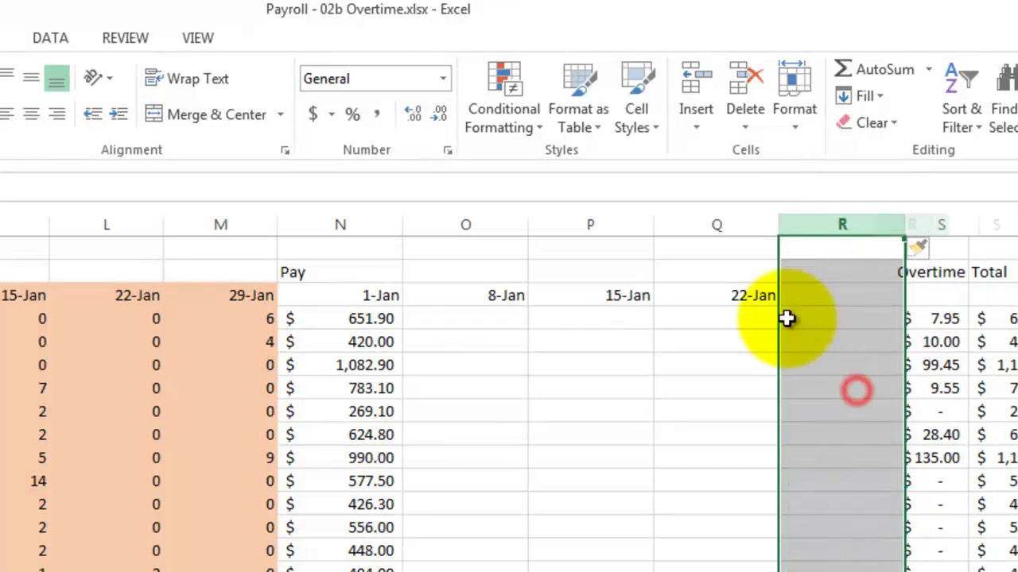
left_click(744, 296)
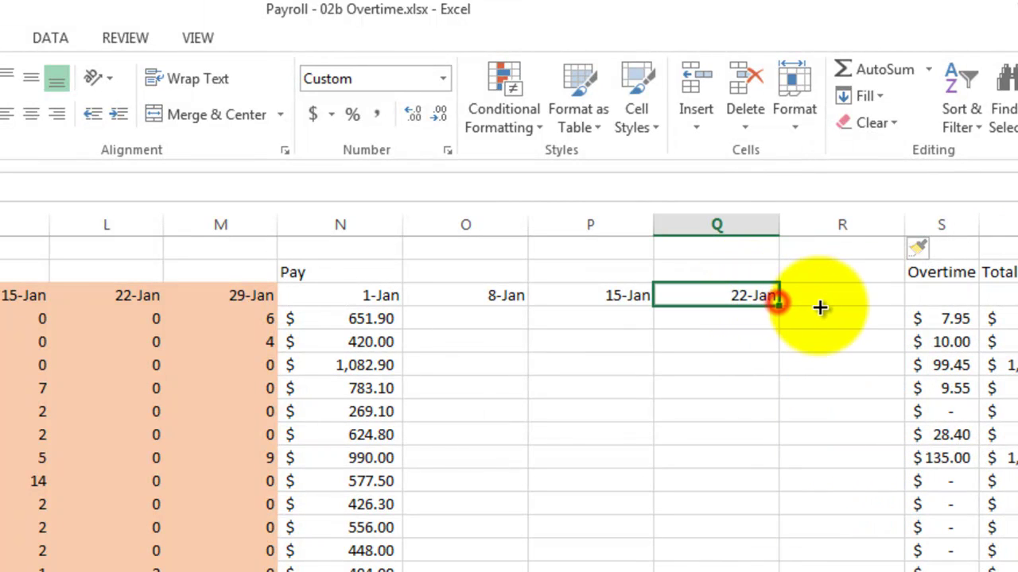
left_click_drag(777, 302, 863, 311)
left_click(816, 346)
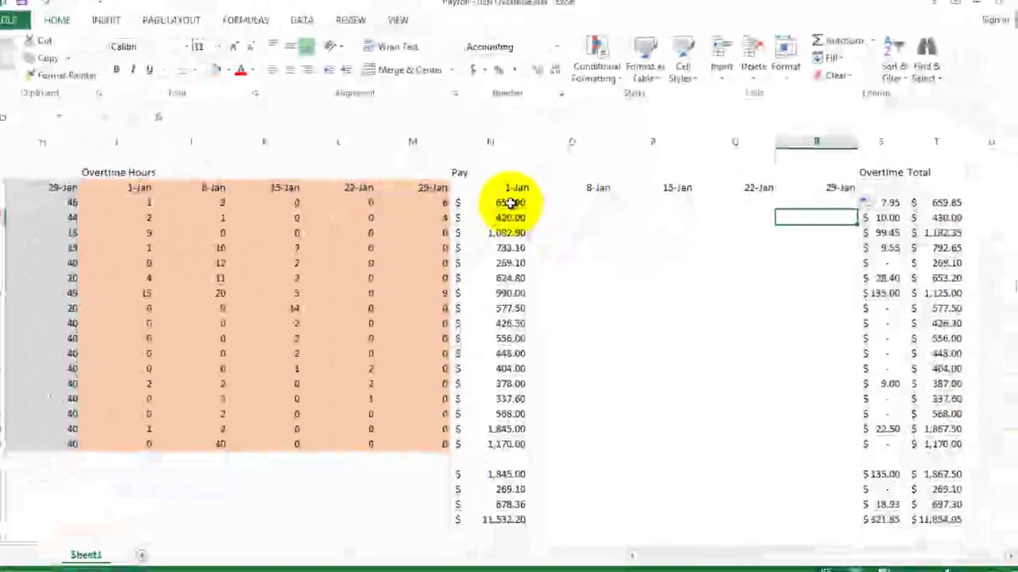
Step: Examine which wage and hours cells the 1-Jan pay formula in N4 refers to, leaving the formula as it is
left_click(372, 318)
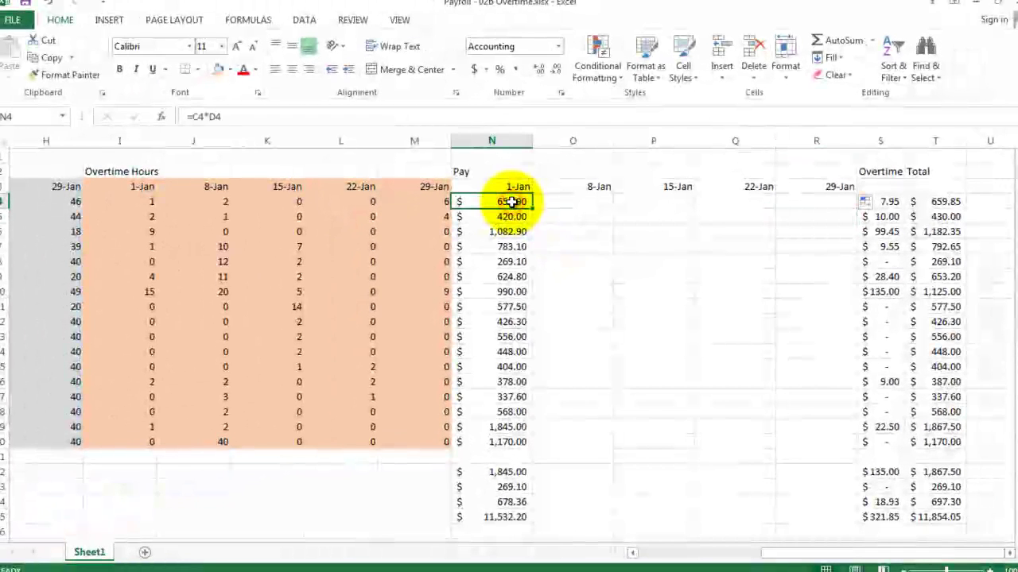
double_click(512, 202)
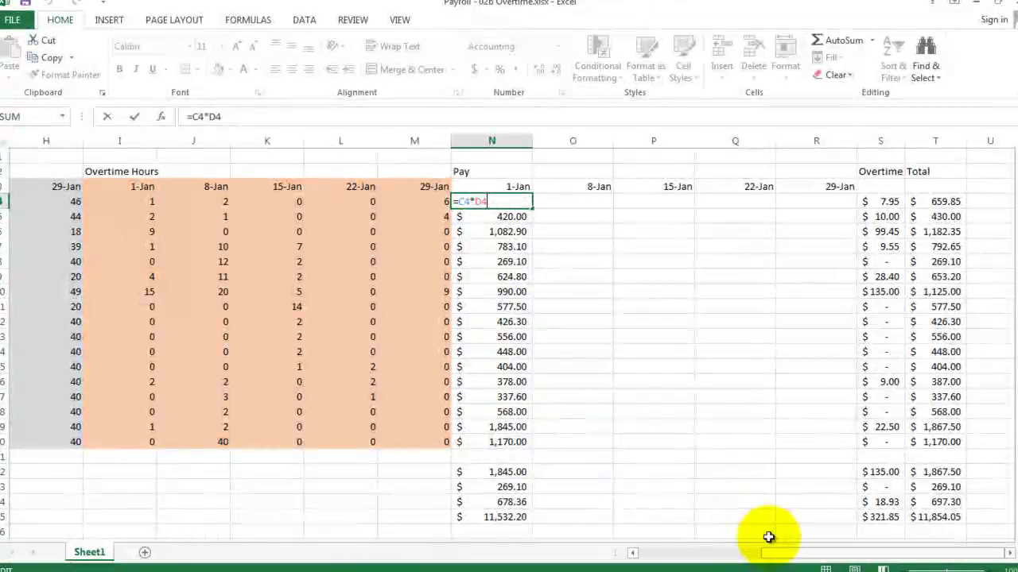
left_click_drag(791, 556, 670, 558)
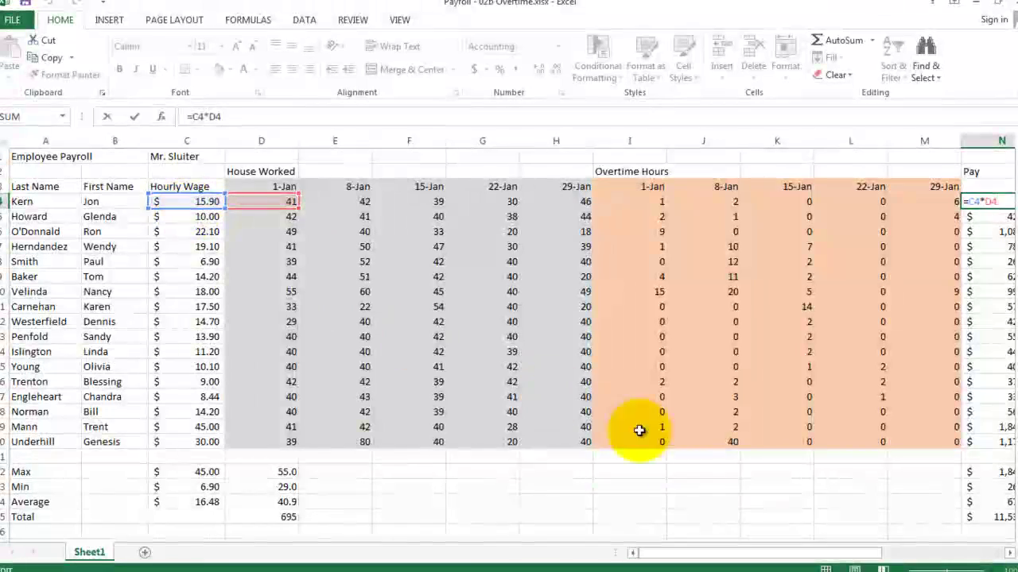
left_click(1008, 556)
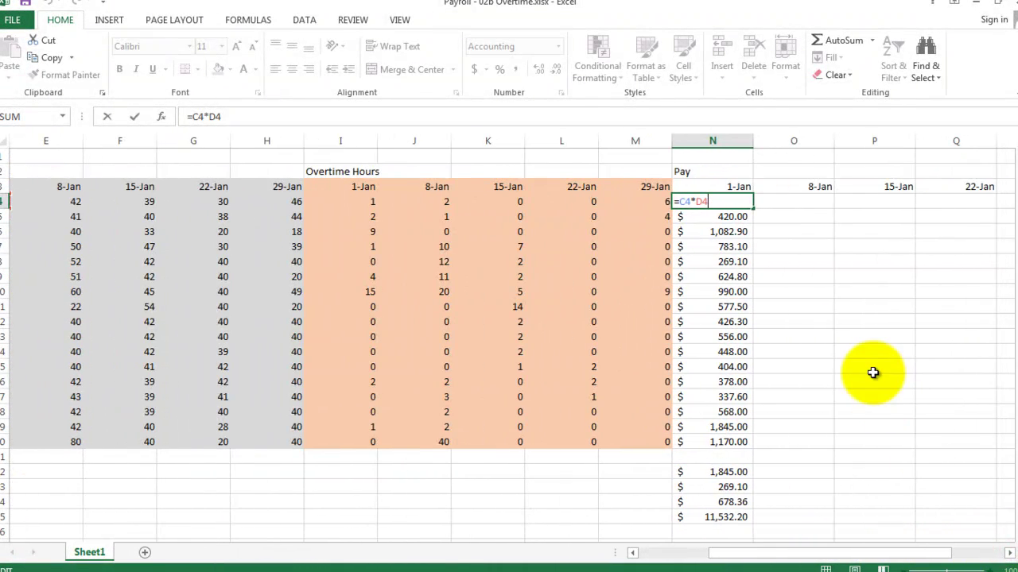
key("ctrl+Return")
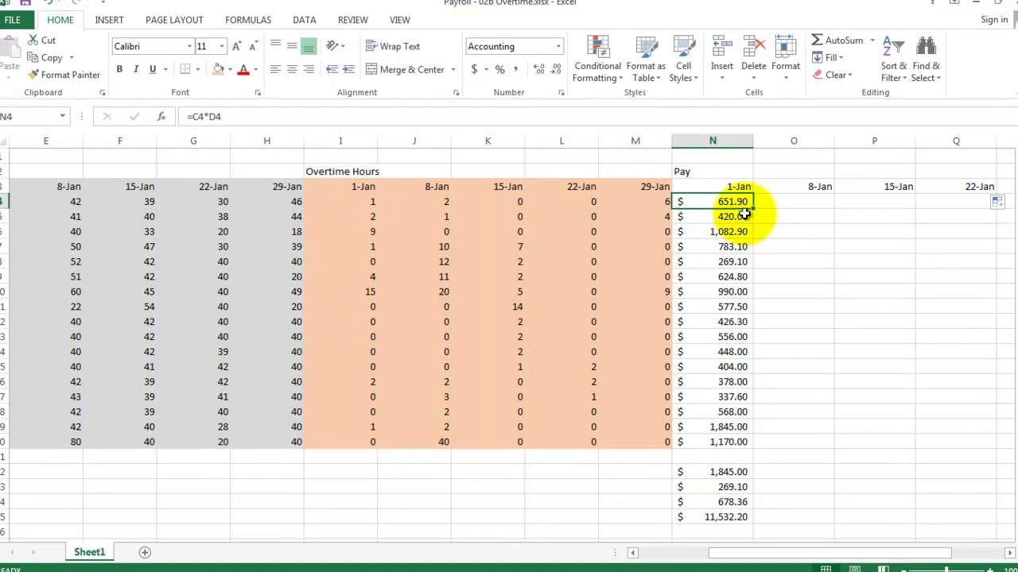
Step: Copy the 1-Jan pay formulas in N4:N20 into the 8-Jan pay column starting at O4
left_click_drag(735, 201, 740, 439)
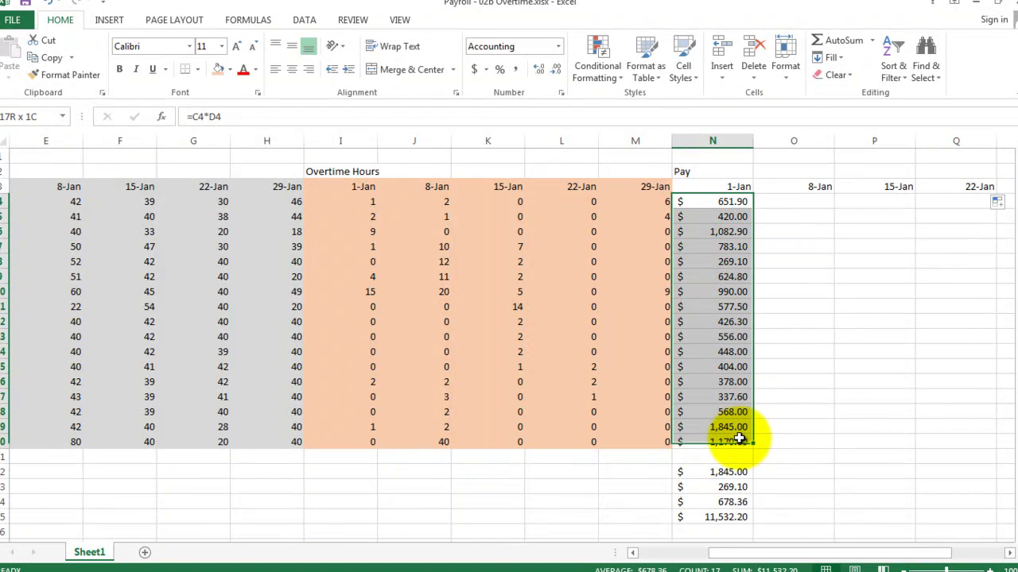
right_click(723, 257)
left_click(743, 285)
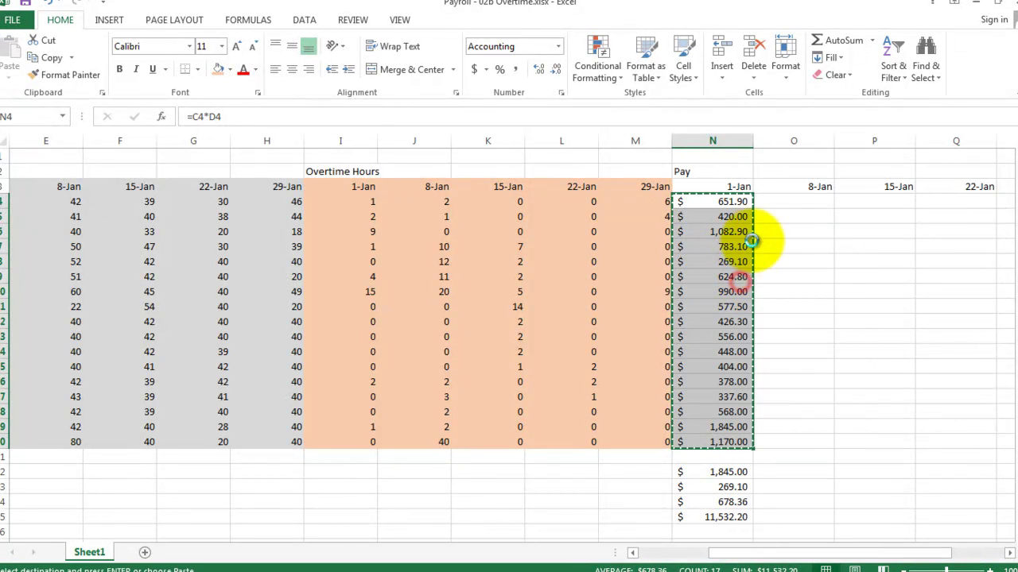
left_click(775, 203)
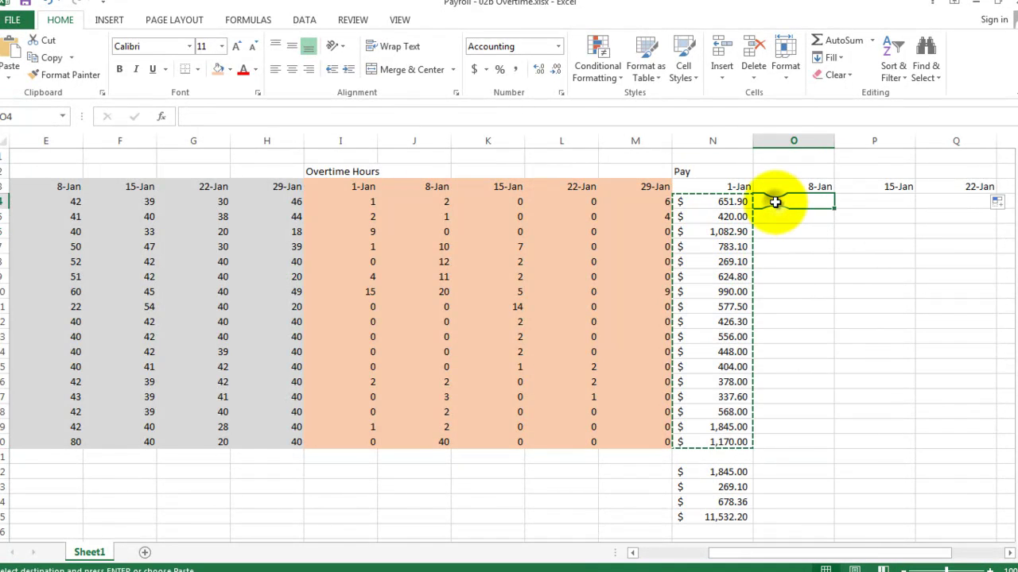
right_click(776, 203)
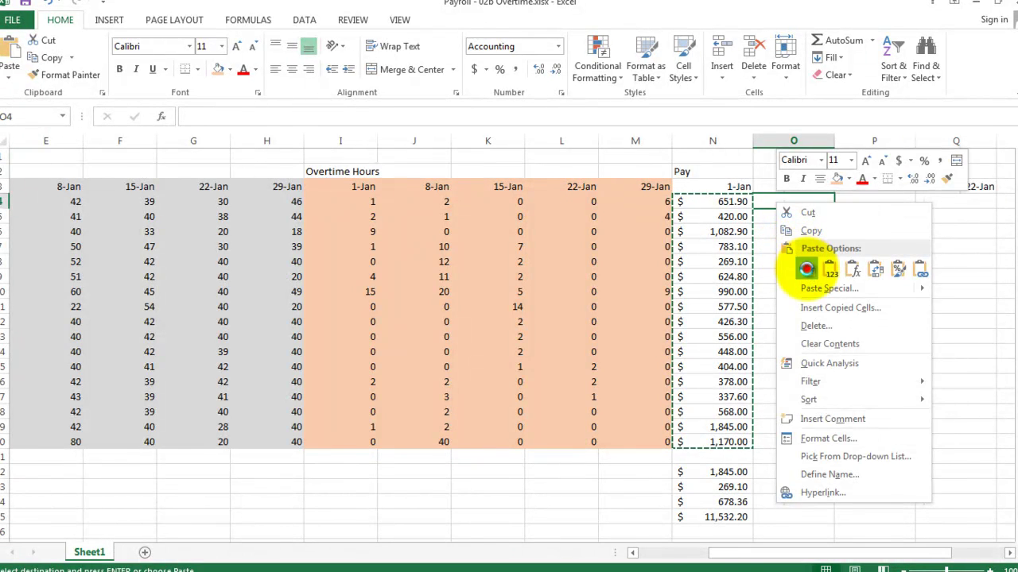
left_click(807, 269)
left_click_drag(804, 263, 805, 277)
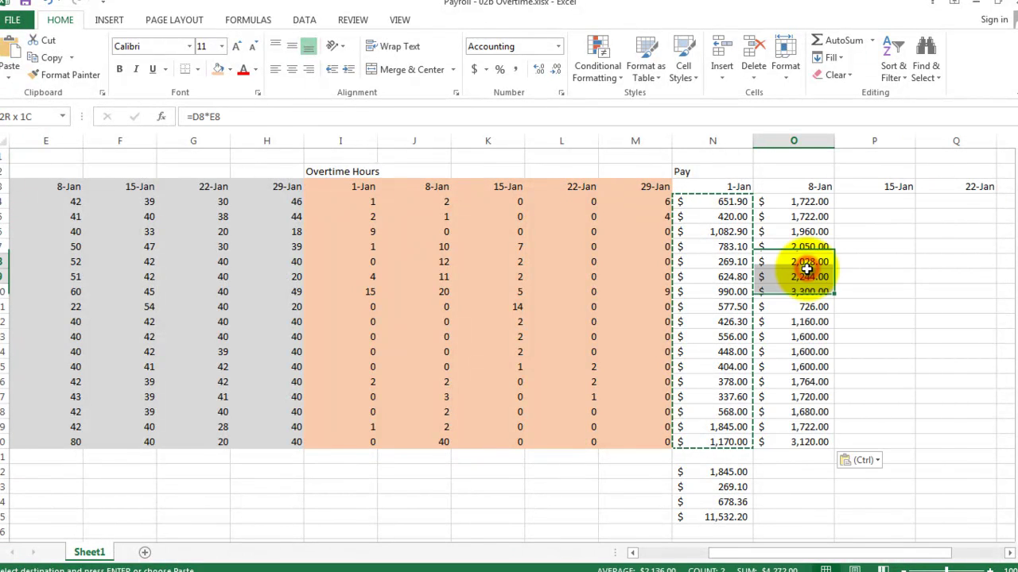
left_click(896, 278)
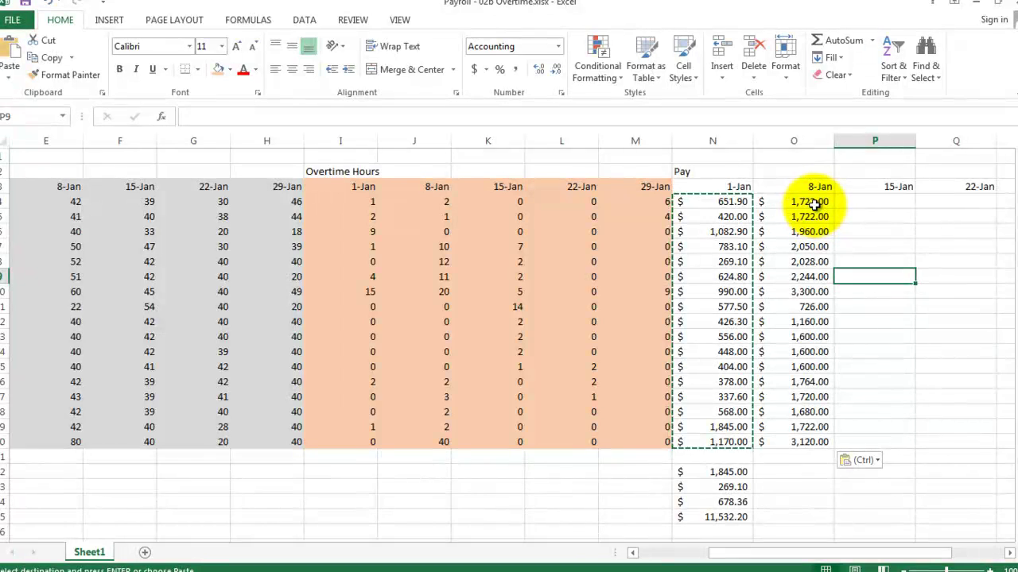
Step: Examine which cells the copied 8-Jan pay formulas in O10 and O4 multiply, leaving them as they are
left_click(808, 292)
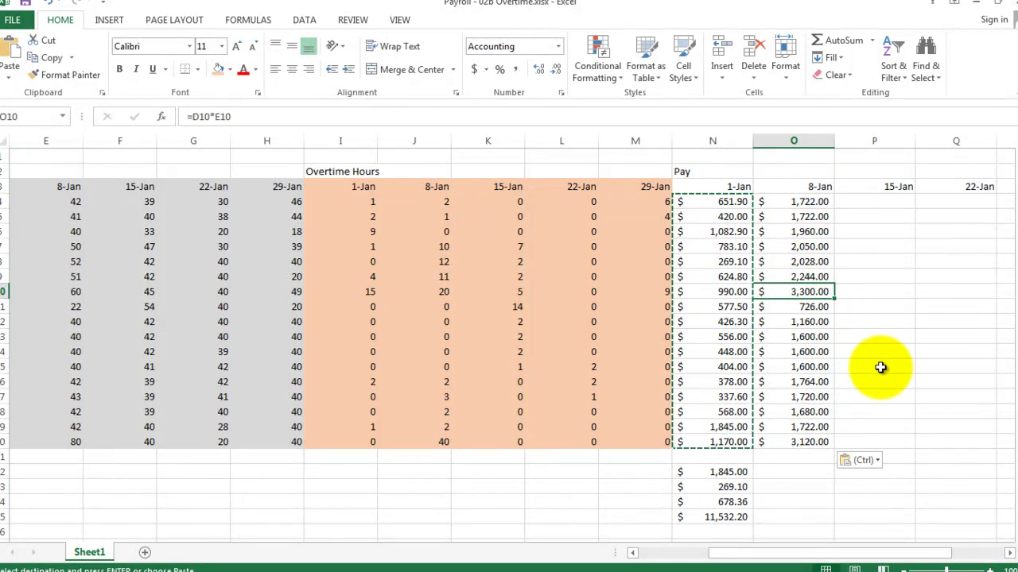
left_click(792, 200)
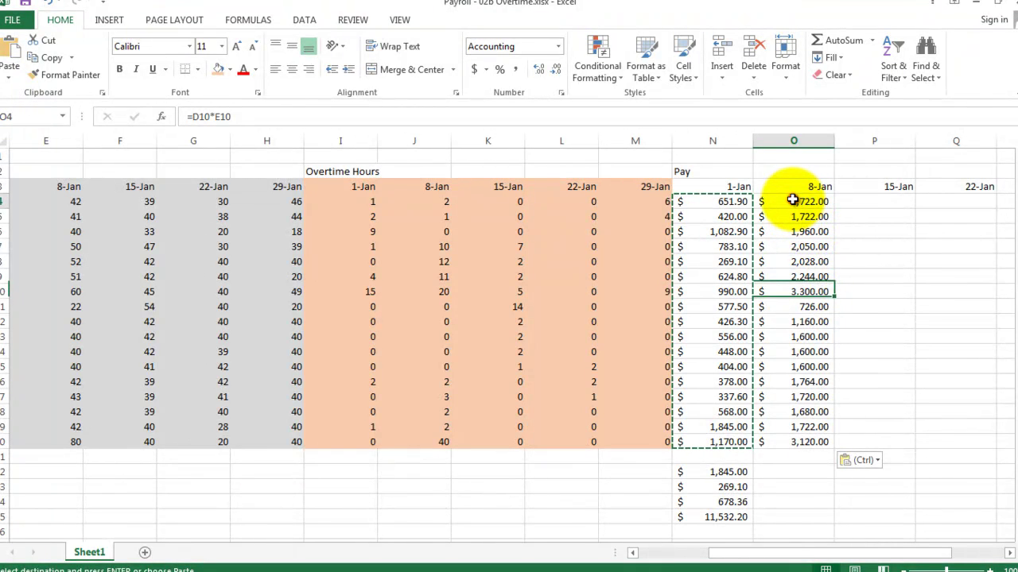
double_click(792, 200)
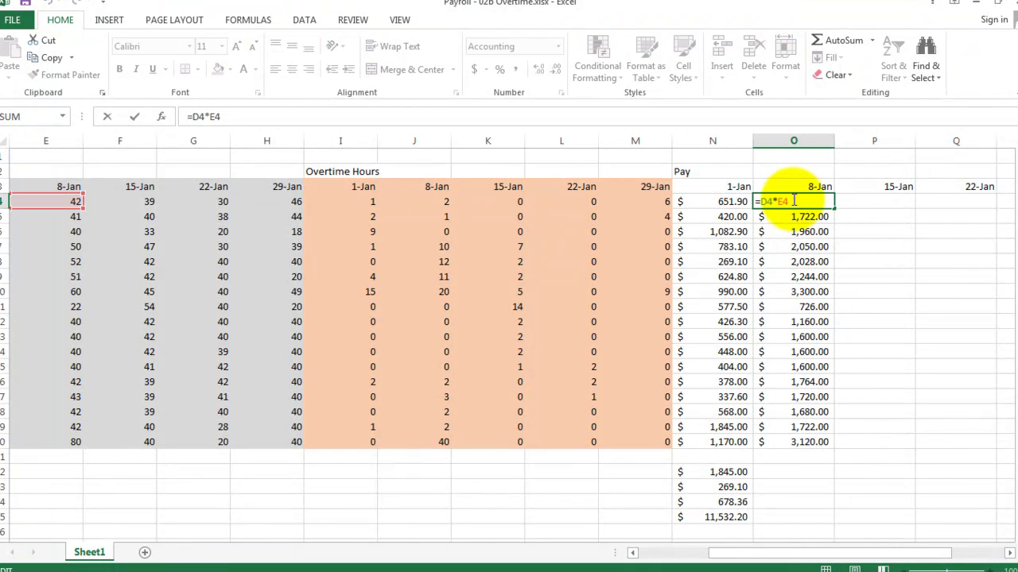
key("Escape")
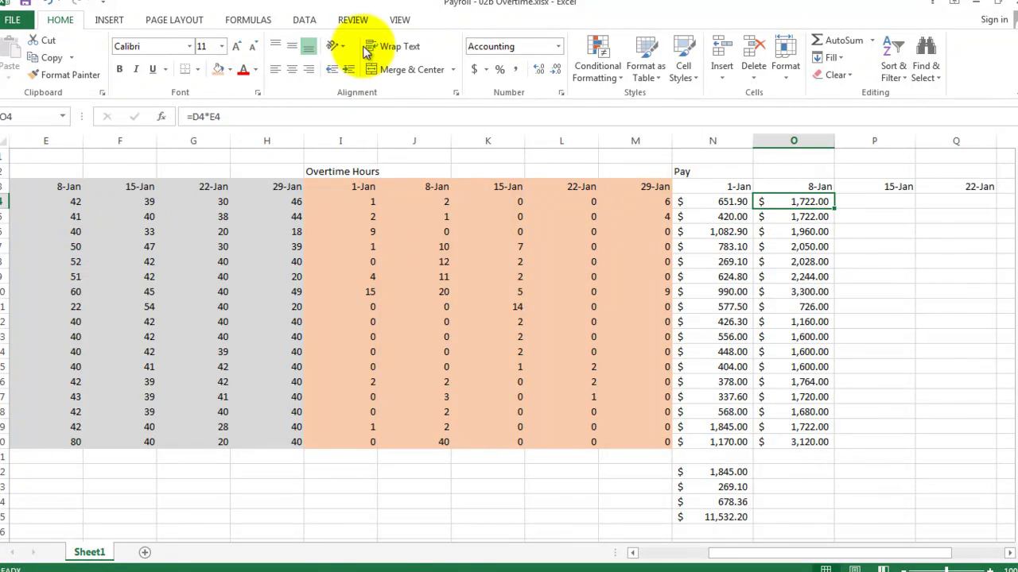
Step: Zoom the sheet out to 50% and fit the magnification to the range C2:T20
left_click(397, 21)
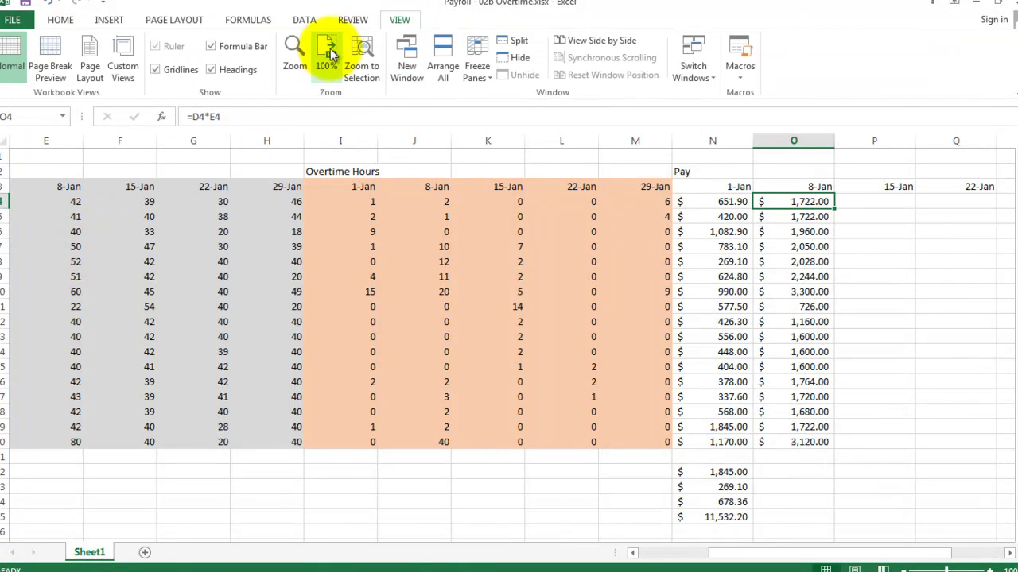
left_click(298, 64)
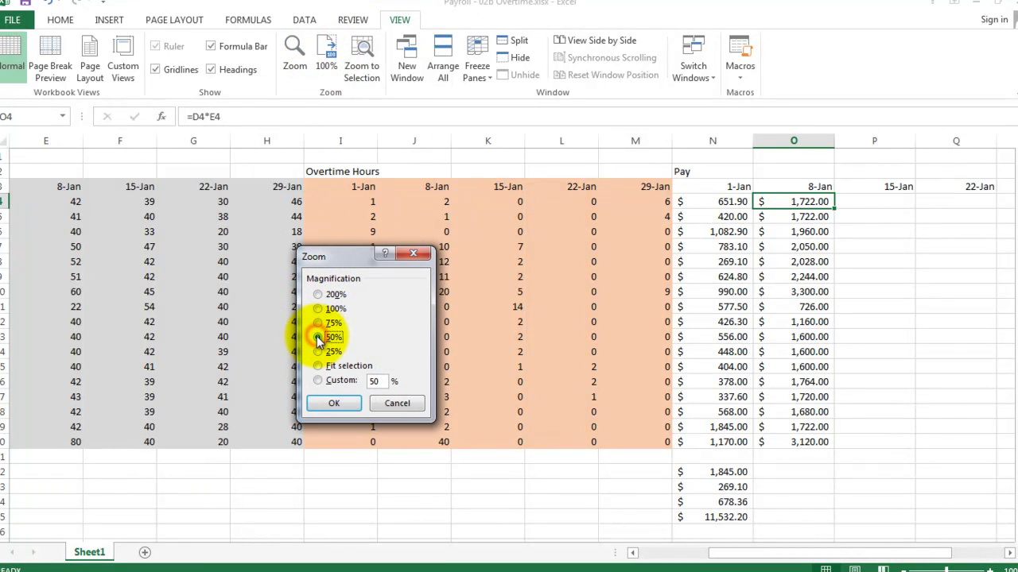
left_click(333, 401)
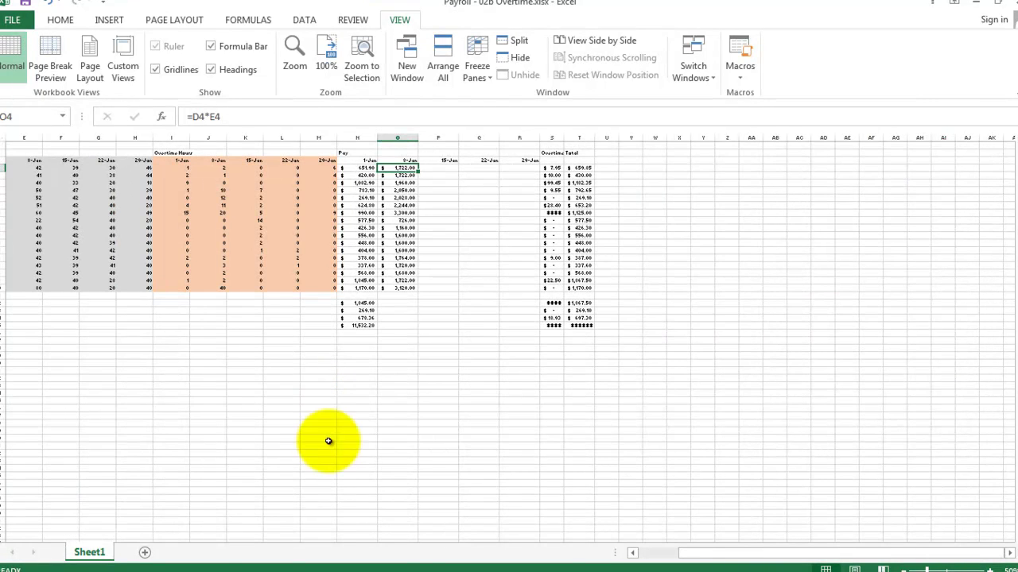
left_click(656, 556)
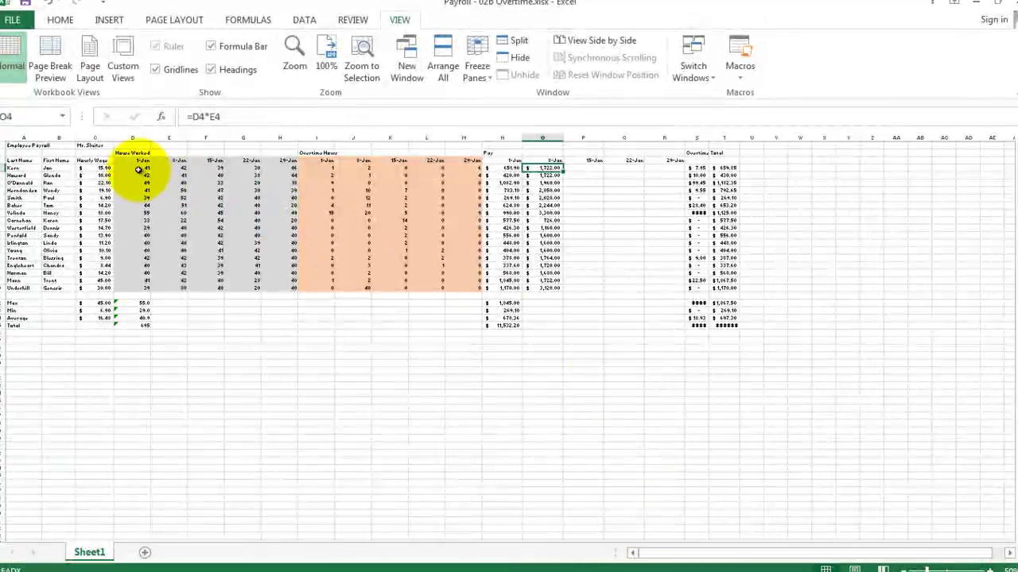
left_click_drag(94, 152, 728, 289)
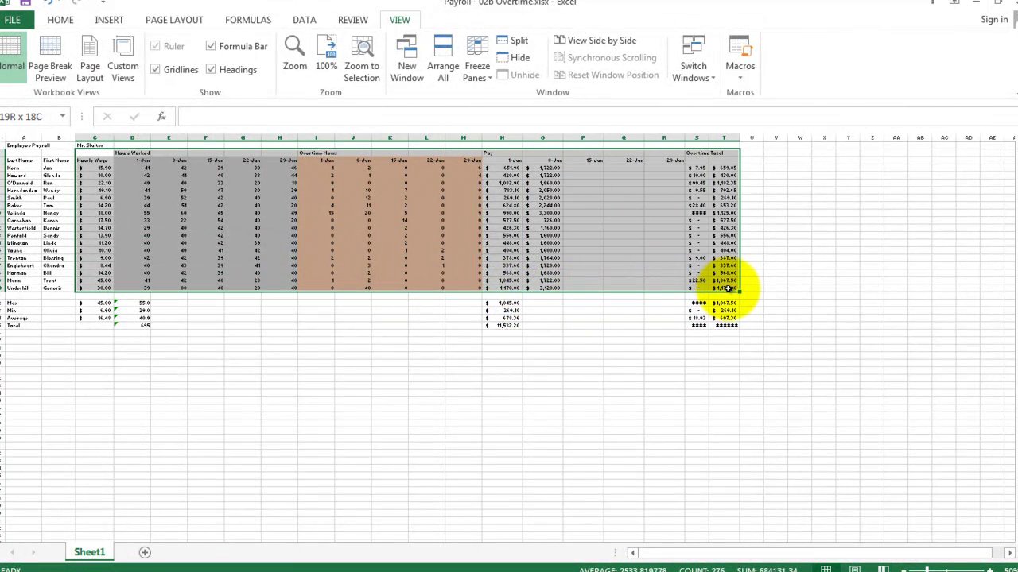
left_click(292, 49)
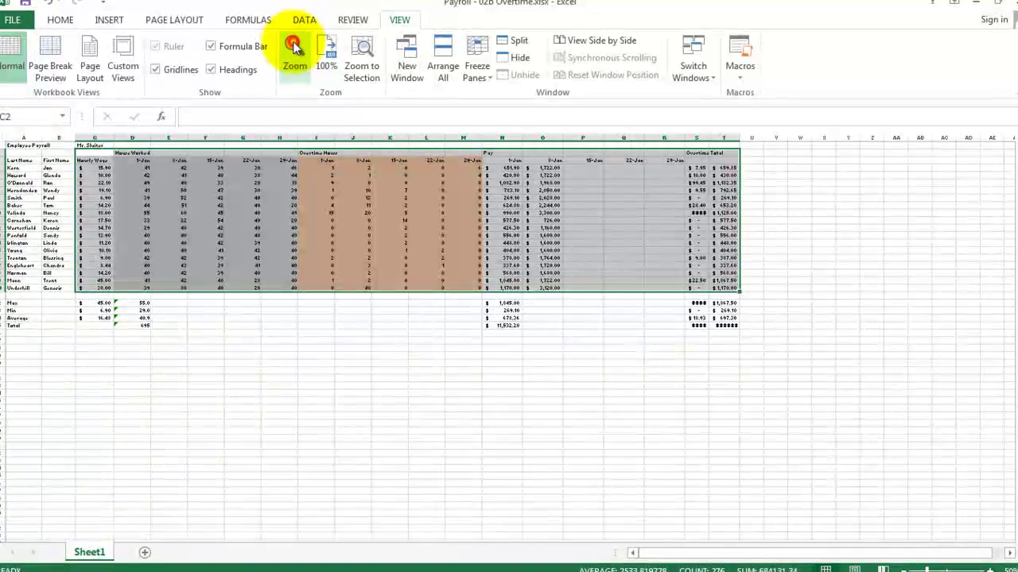
left_click(350, 367)
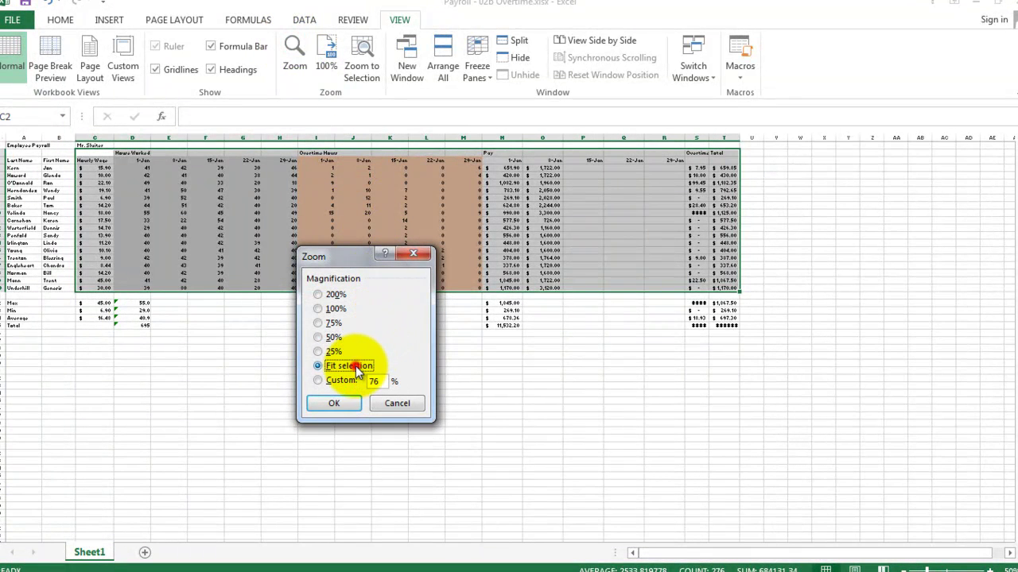
left_click(338, 403)
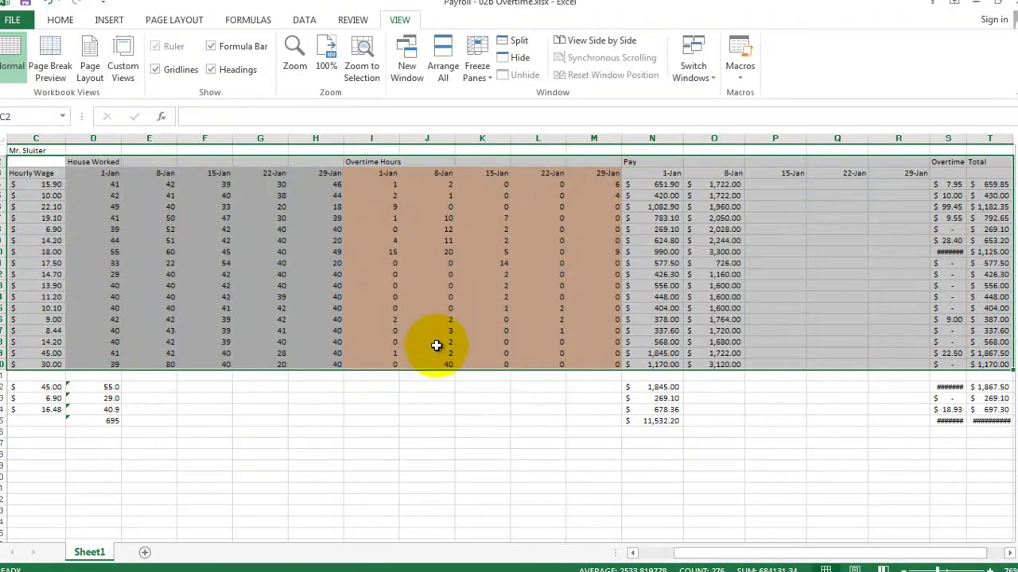
left_click(357, 276)
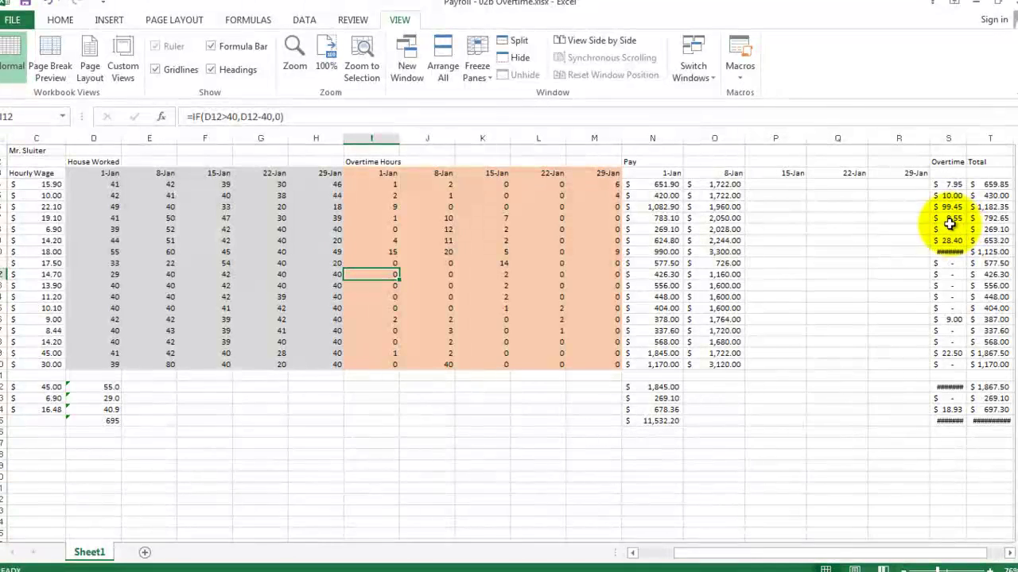
Step: Recheck the cell references in O4 against the hourly wage column and clear the copied pay formulas from O4:O20
double_click(718, 183)
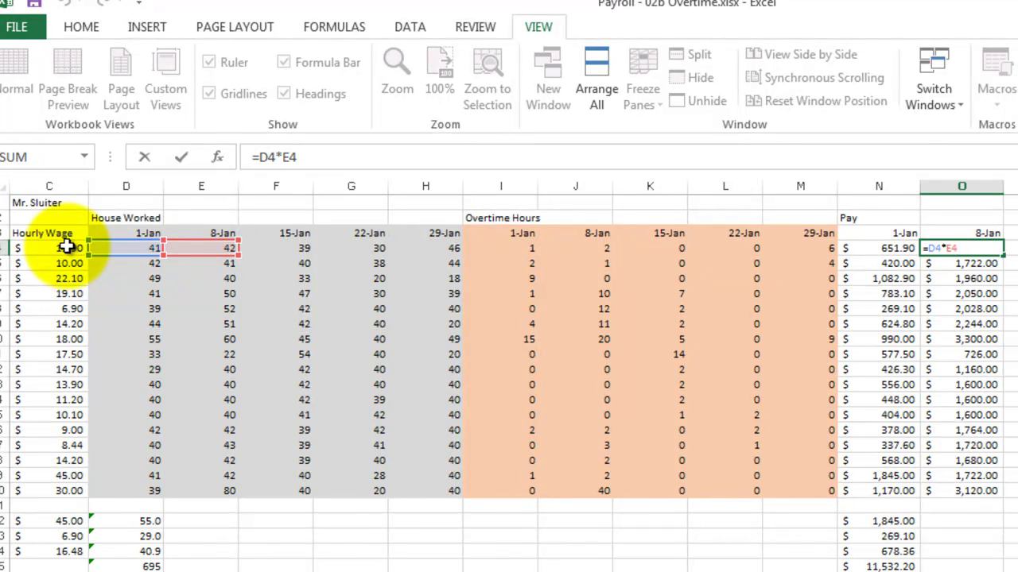
key("Escape")
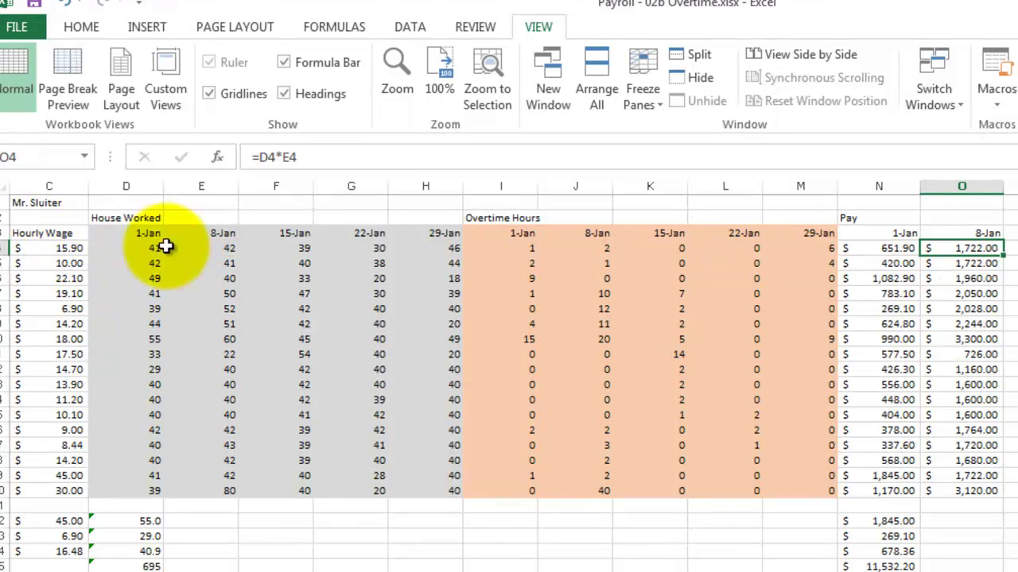
left_click_drag(982, 248, 973, 491)
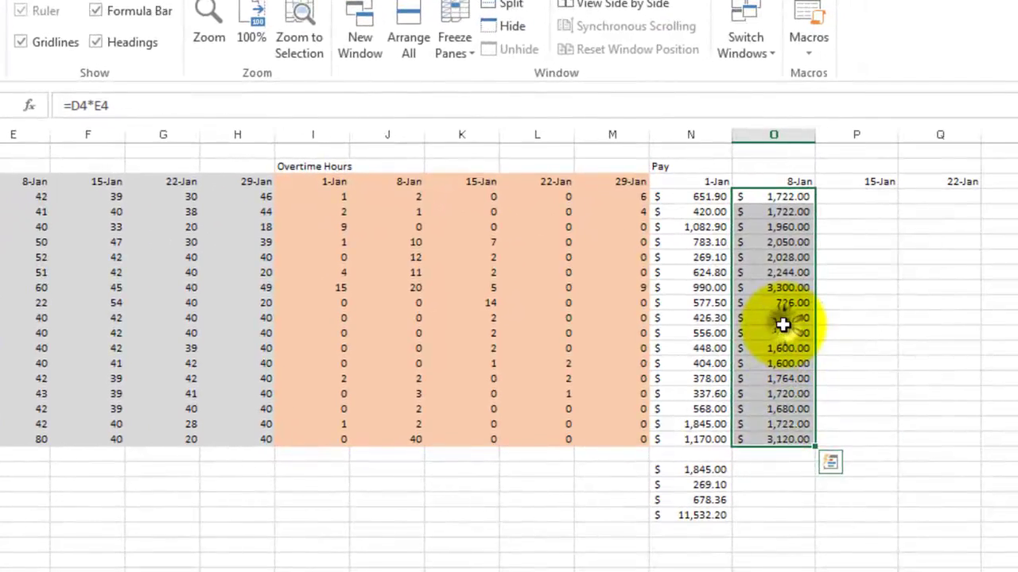
right_click(783, 324)
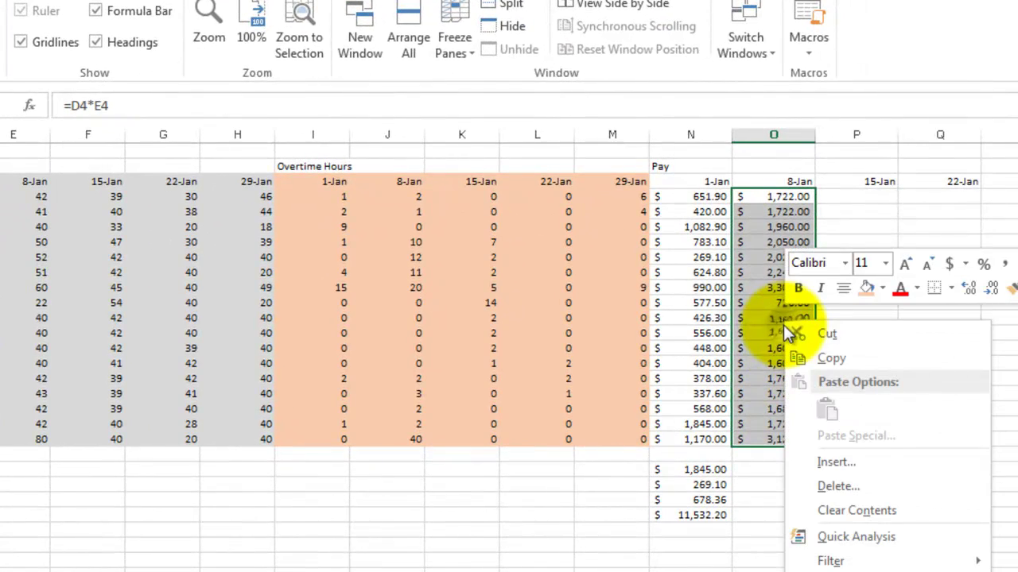
left_click(869, 513)
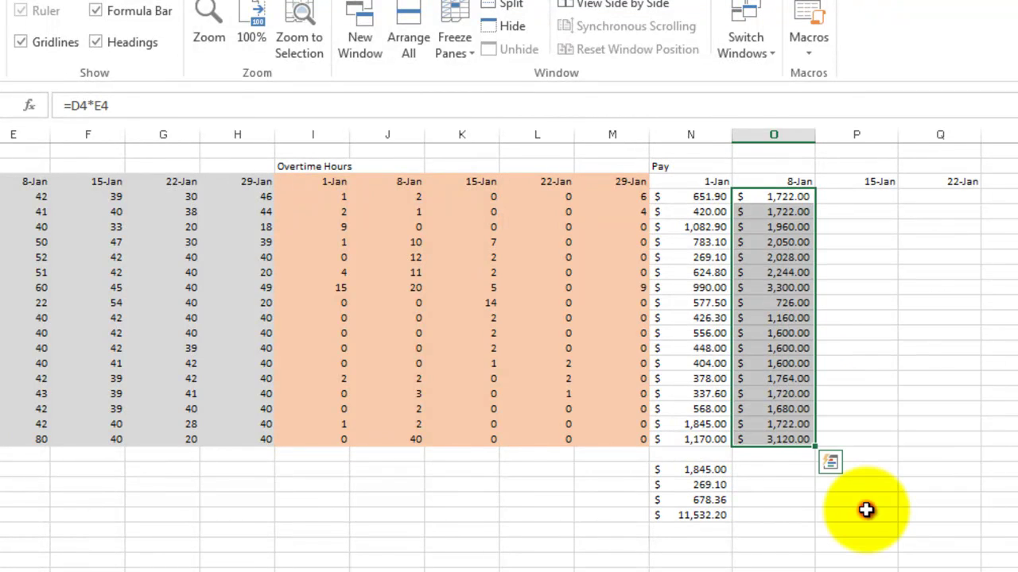
left_click(778, 283)
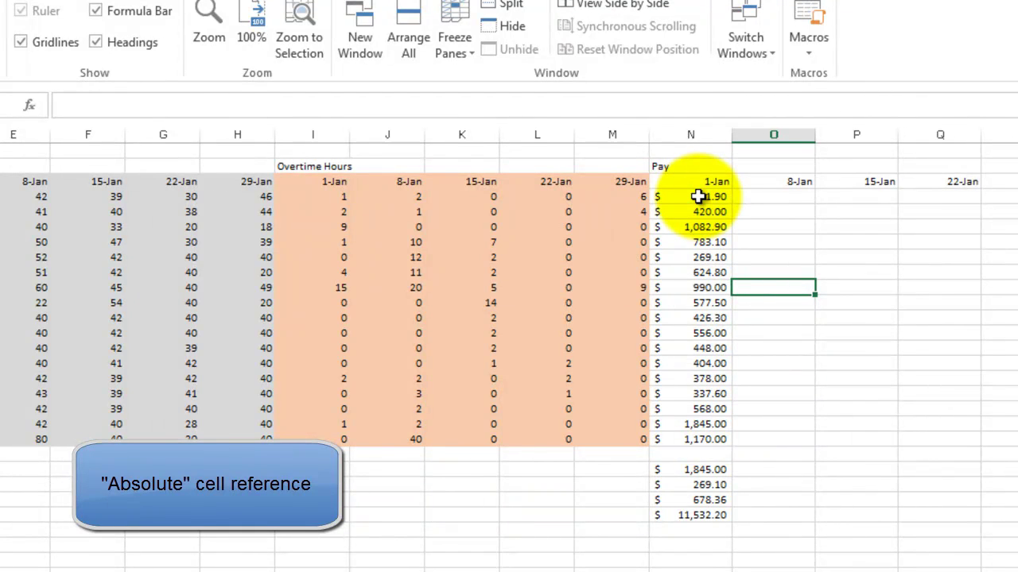
Step: Lock the hourly wage column in the N4 pay formula as =$C4*D4 and fill it down to N20
left_click(697, 196)
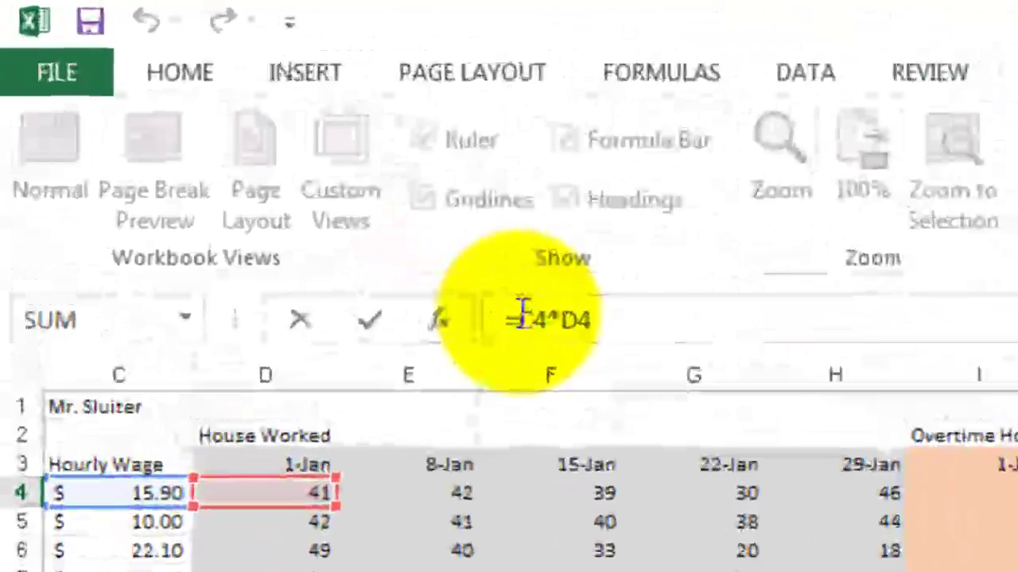
left_click(521, 316)
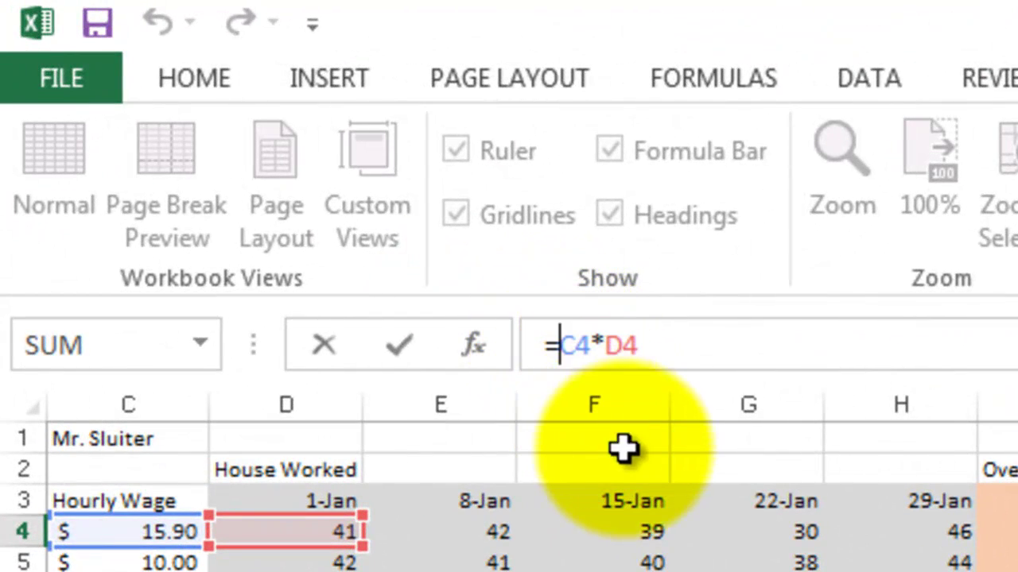
type("$")
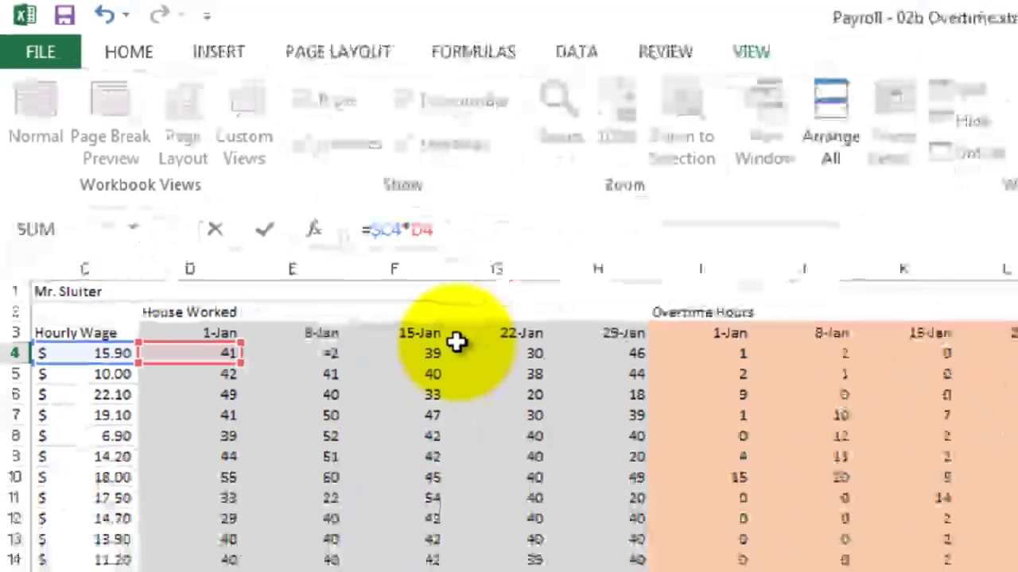
key("Return")
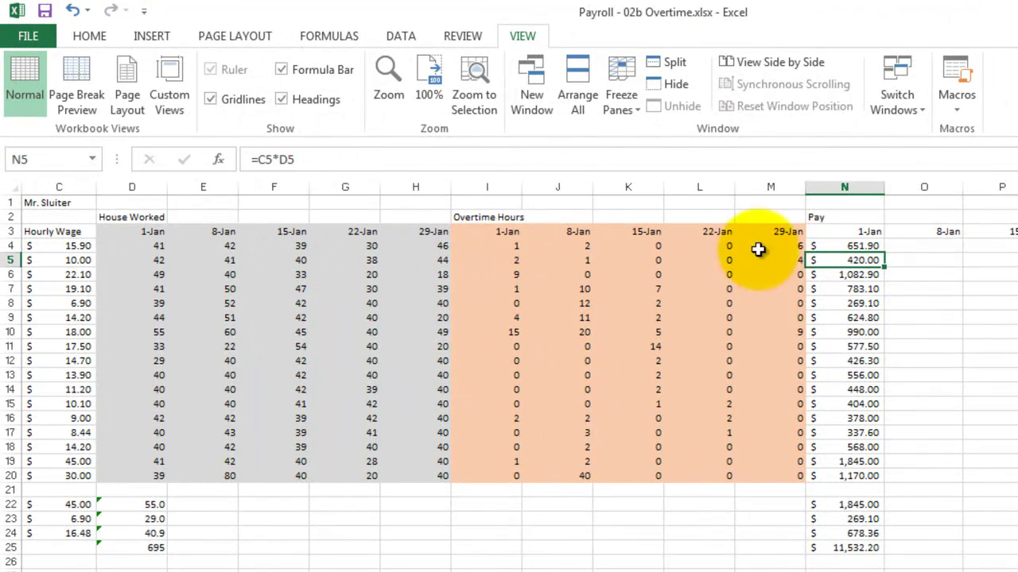
left_click(845, 245)
mouse_move(876, 253)
left_mouse_down()
mouse_move(887, 246)
mouse_move(891, 481)
left_mouse_up()
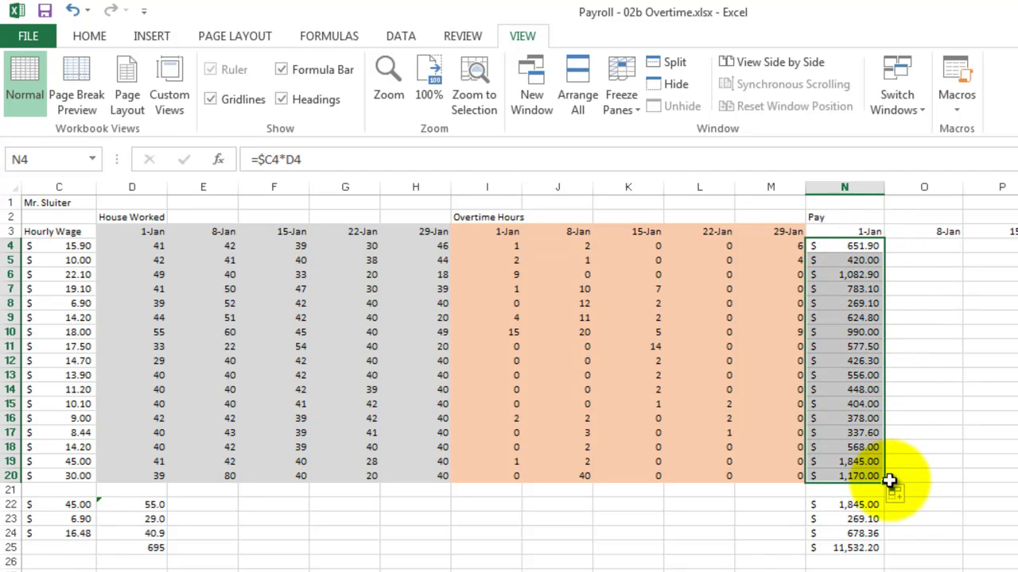
Step: Copy the corrected pay formulas from N4:N20 into the 8-Jan pay column starting at O4
right_click(840, 273)
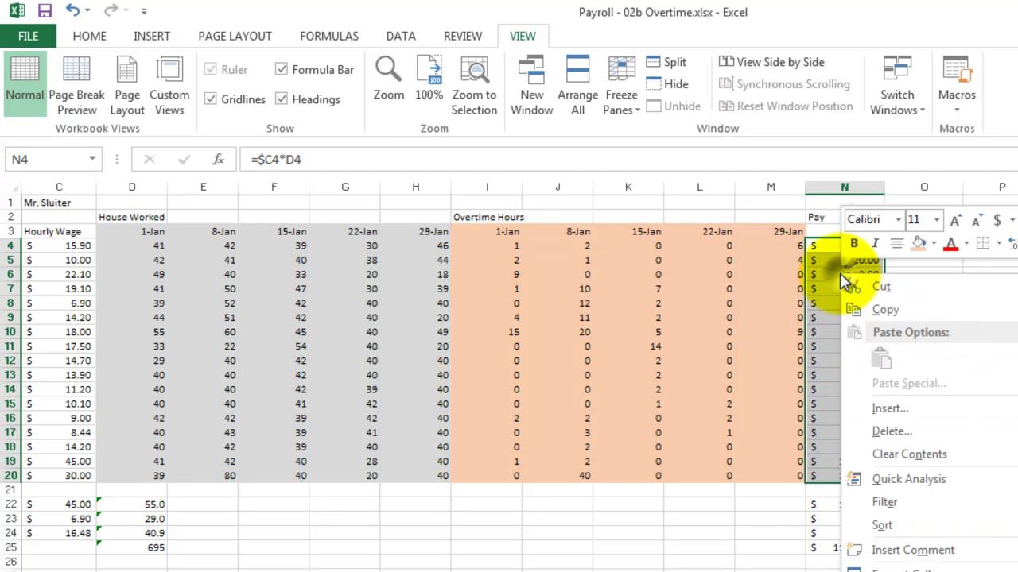
left_click(866, 310)
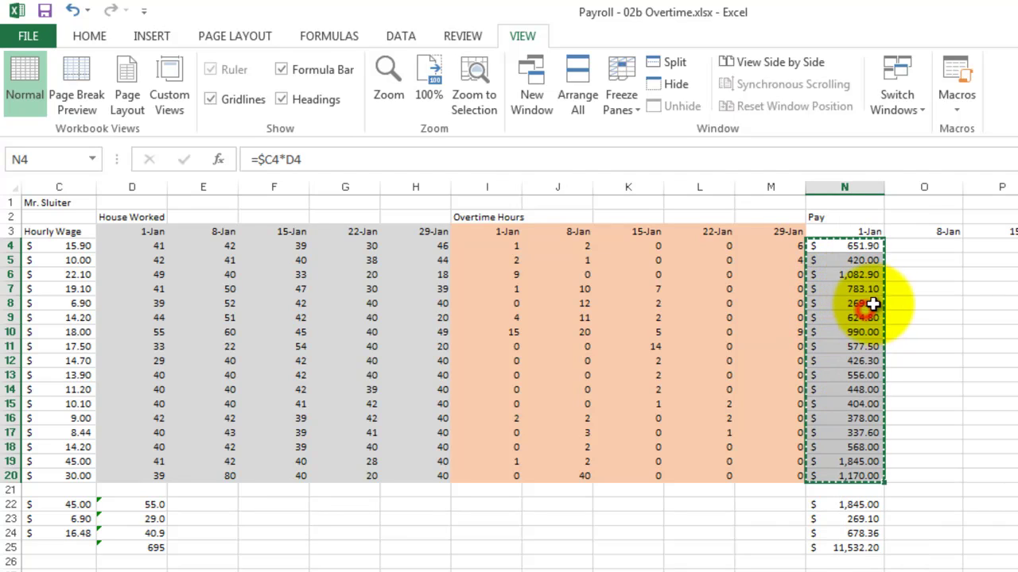
left_click(907, 244)
right_click(906, 244)
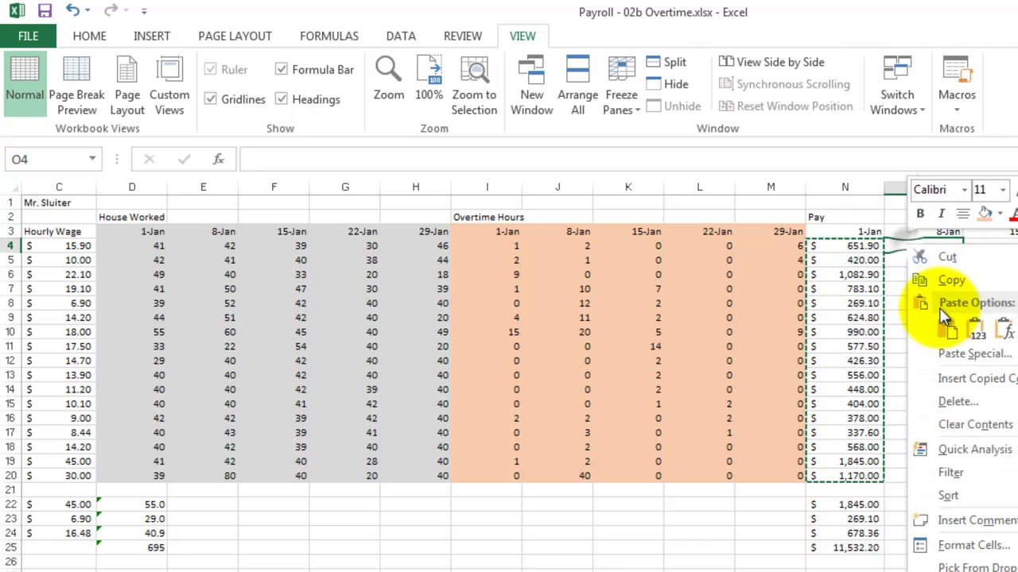
left_click(945, 327)
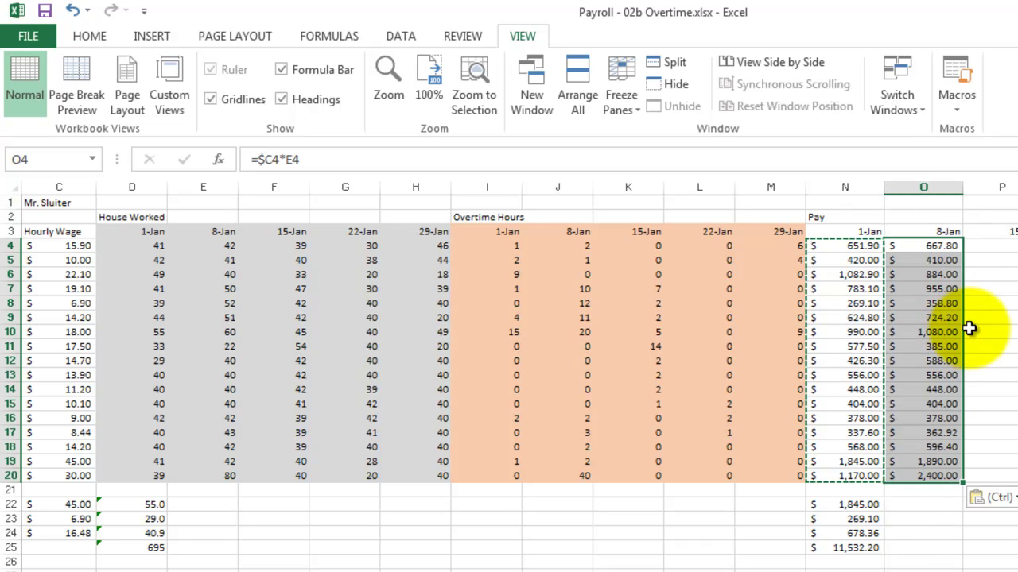
left_click(985, 292)
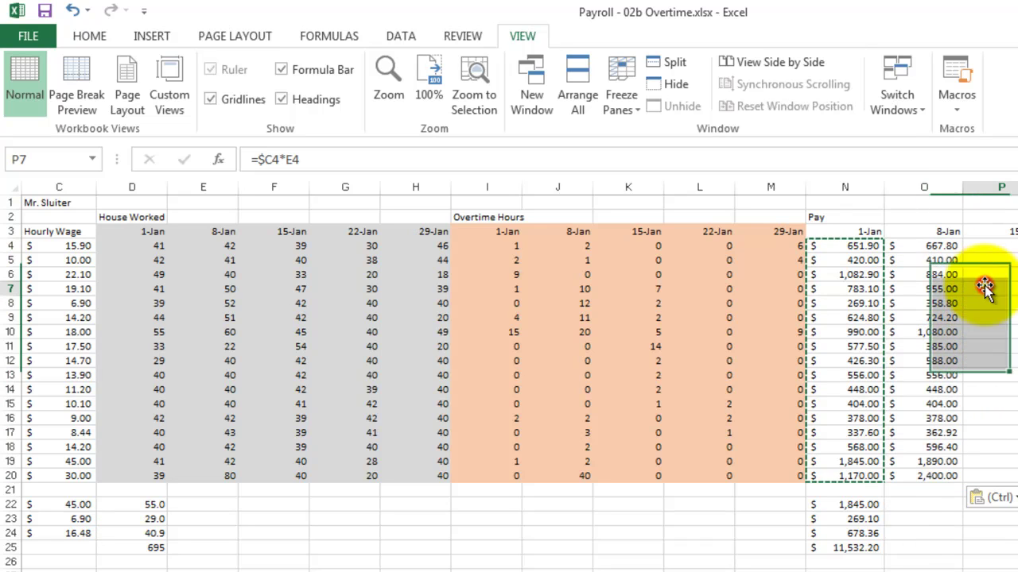
Step: Recheck the references in O4 and fill the 8-Jan pay formulas from O4:O20 across to the 29-Jan column R
double_click(939, 246)
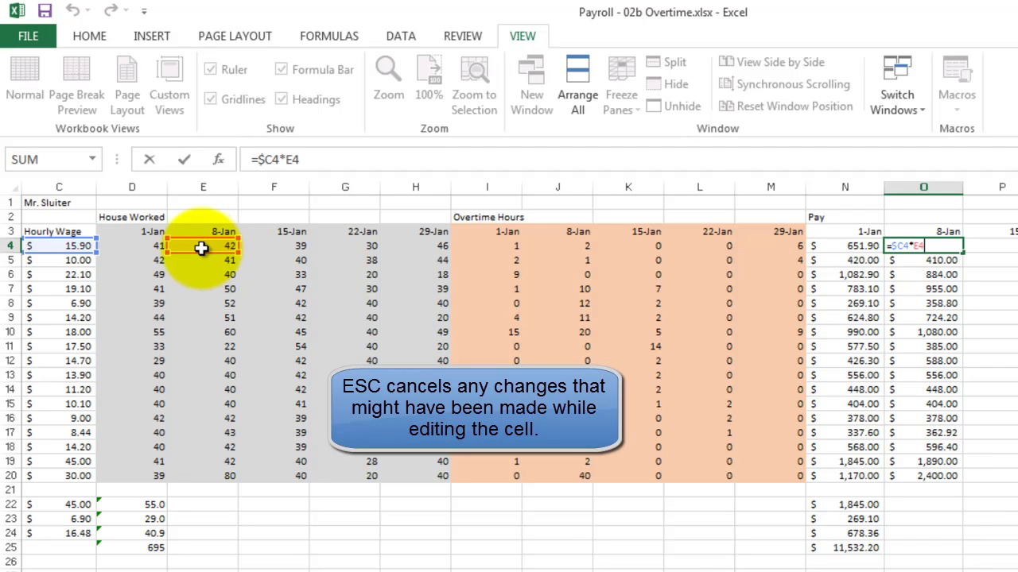
key("Escape")
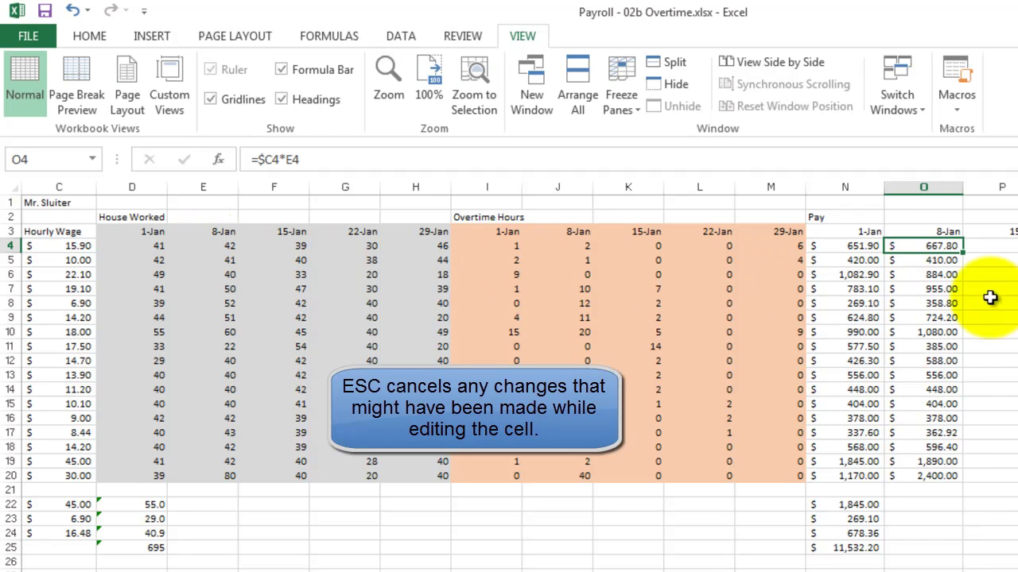
left_click_drag(932, 245, 940, 470)
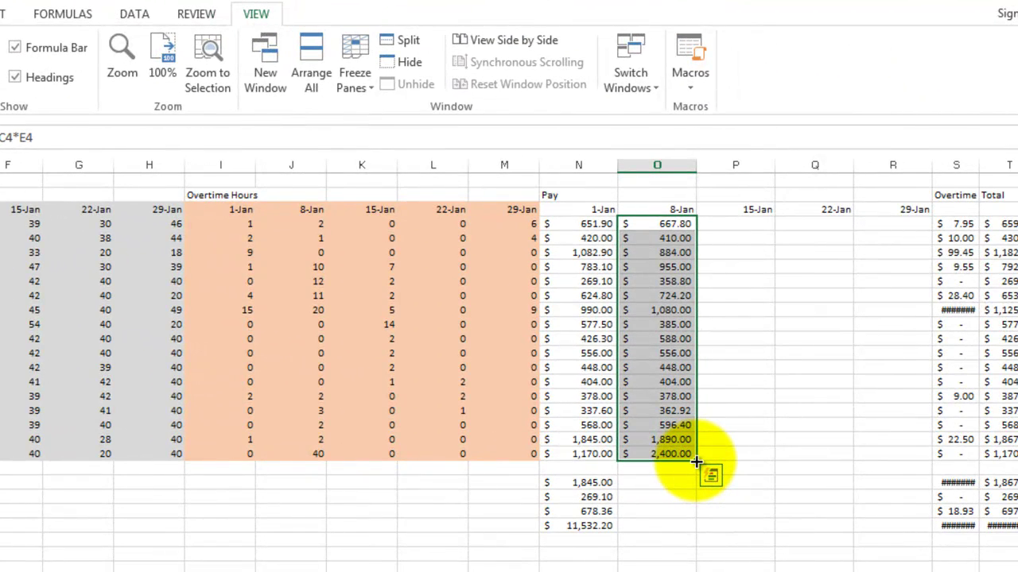
left_click_drag(697, 461, 920, 456)
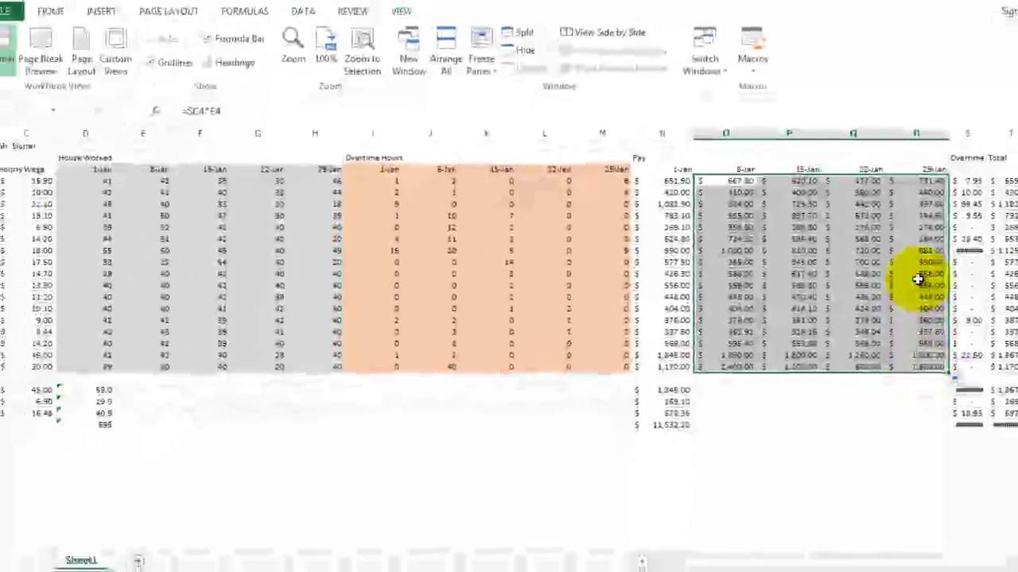
Step: Check which wage and hours cells the 22-Jan pay formula in Q4 refers to
left_click(872, 180)
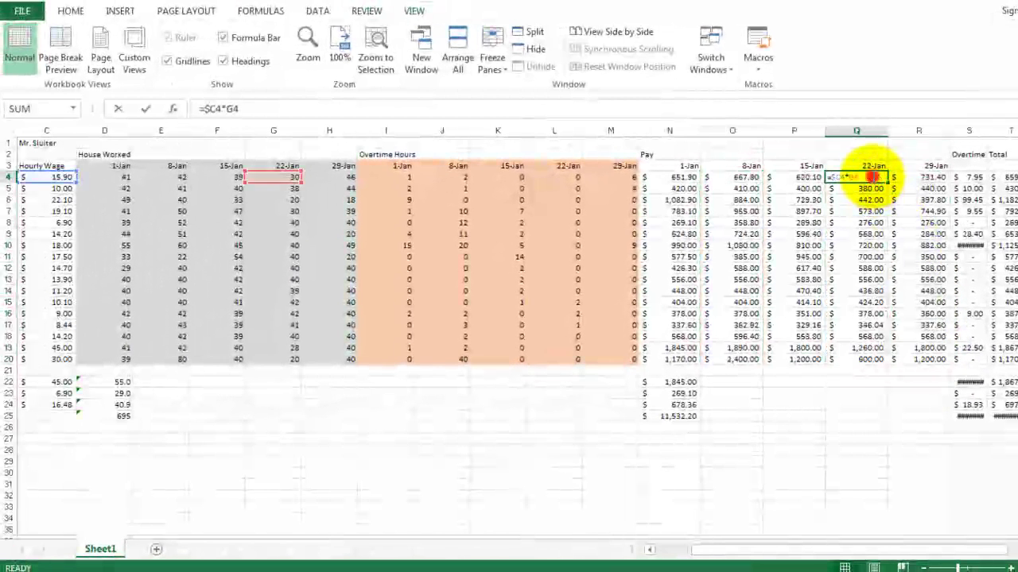
double_click(872, 176)
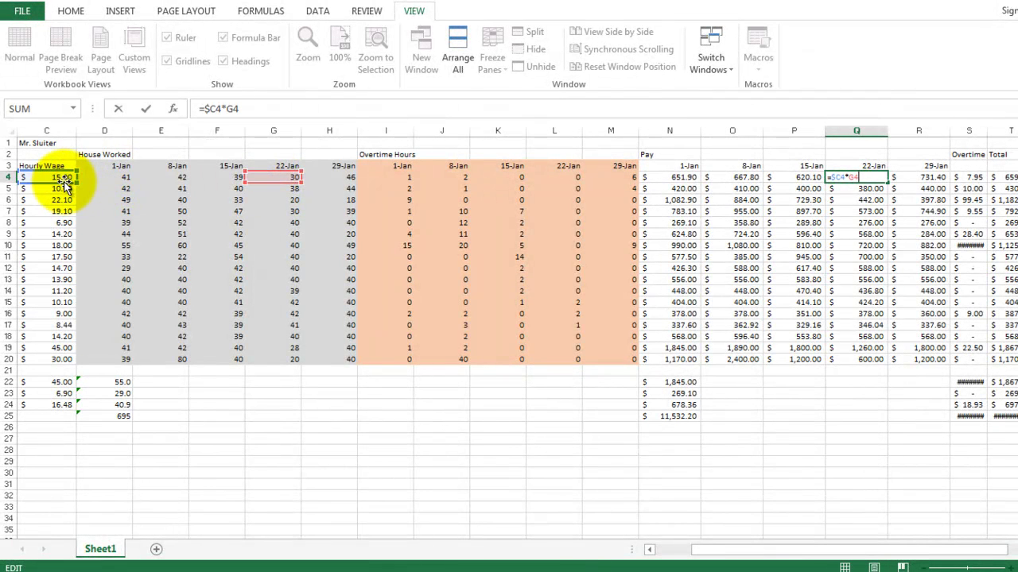
left_click(932, 193)
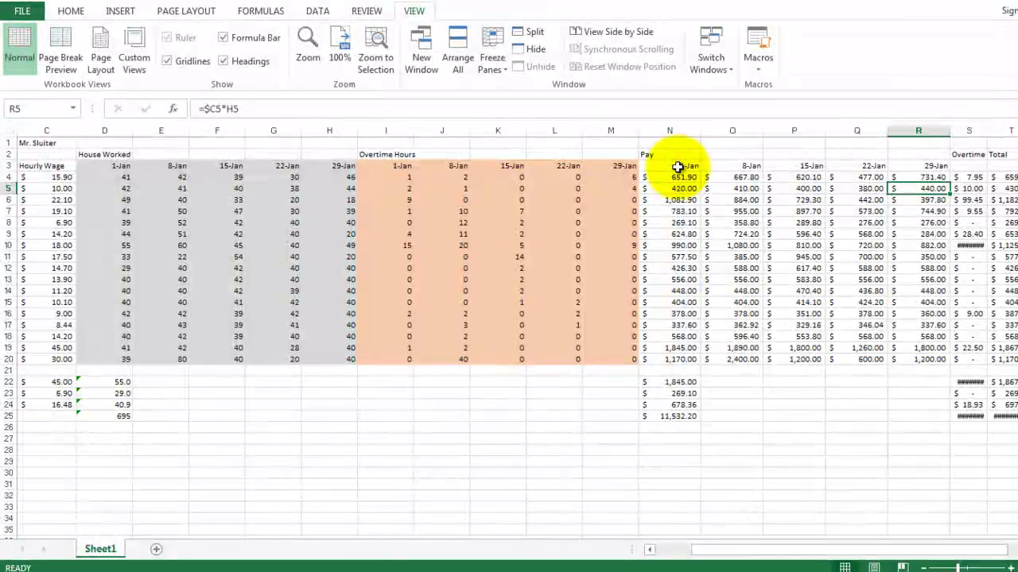
Step: Shade the January pay section N3:R20 with a green fill color
left_click_drag(669, 165, 909, 346)
left_click(731, 188)
left_click_drag(679, 167, 922, 356)
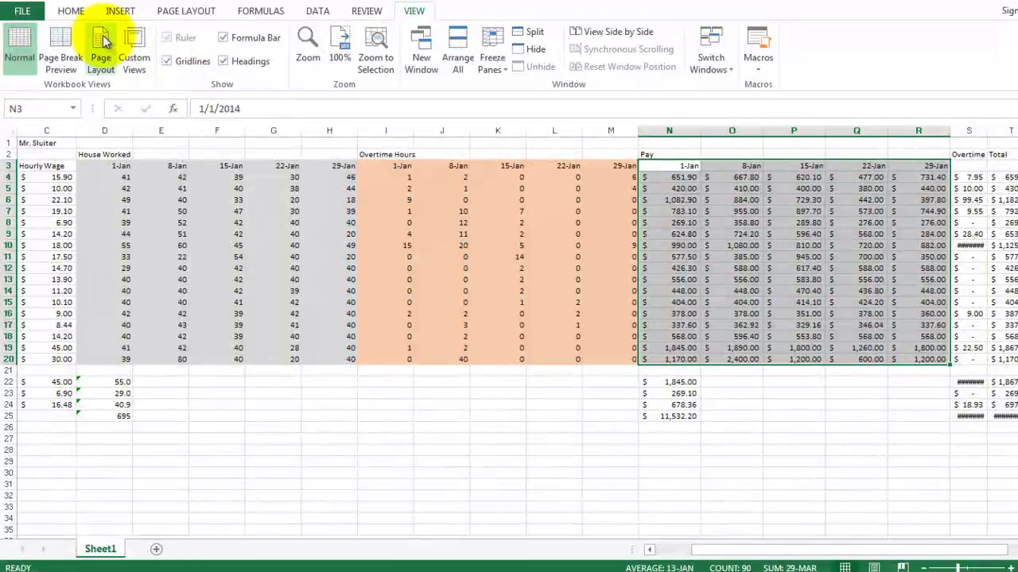
left_click(72, 11)
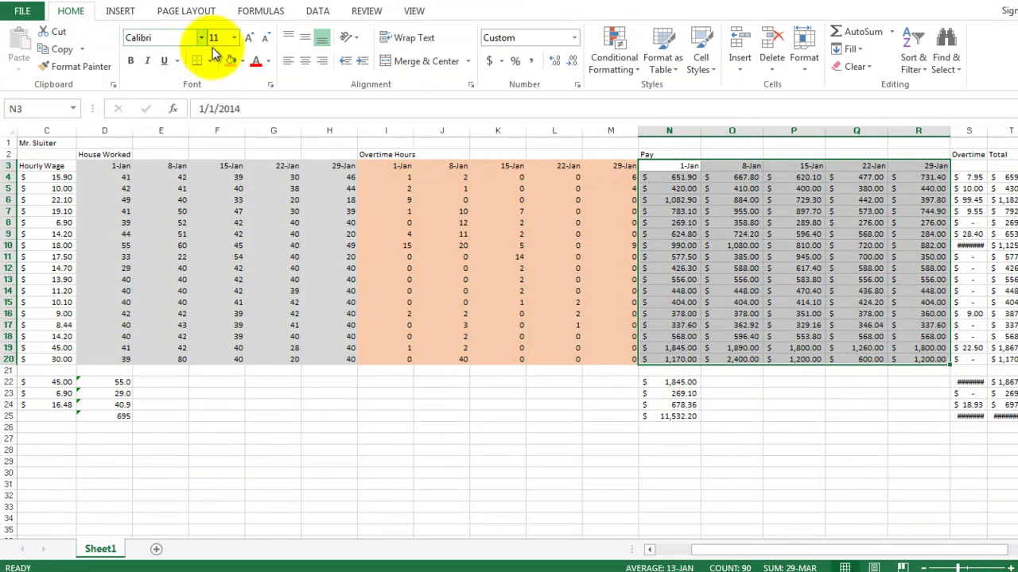
left_click(243, 62)
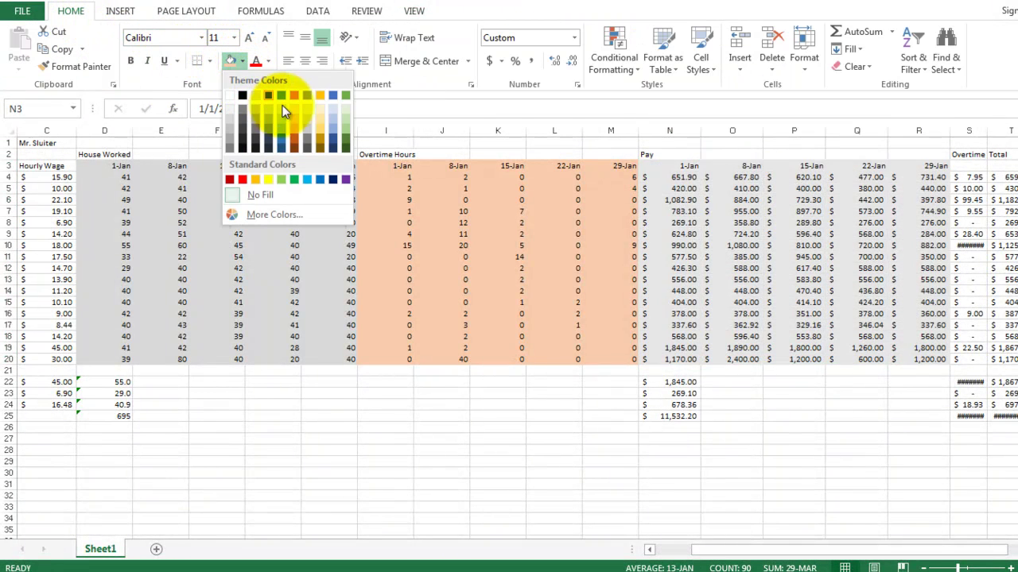
left_click(346, 134)
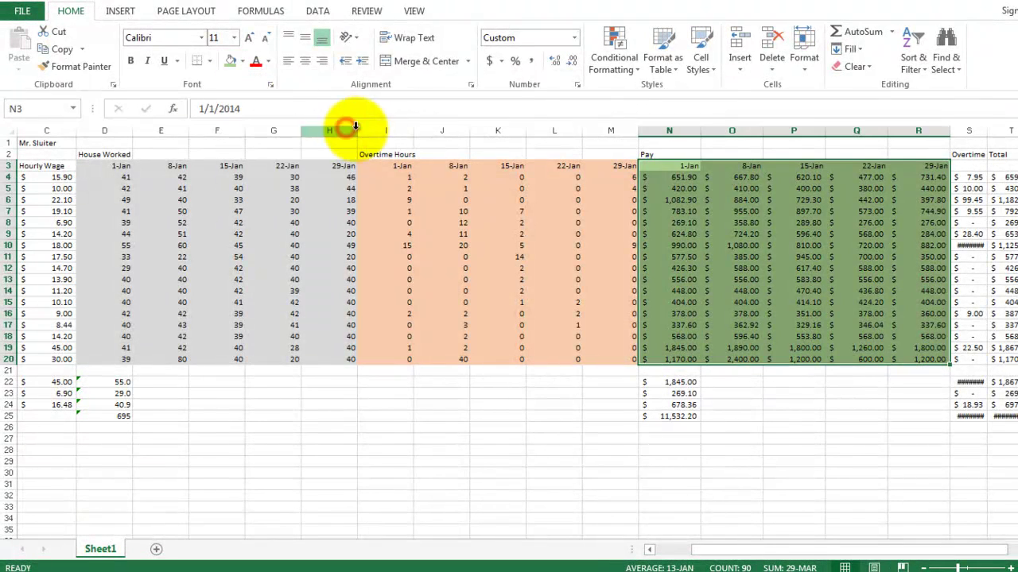
Step: Insert four blank columns before the Total column to make room for the remaining weeks of overtime bonus
left_click(968, 201)
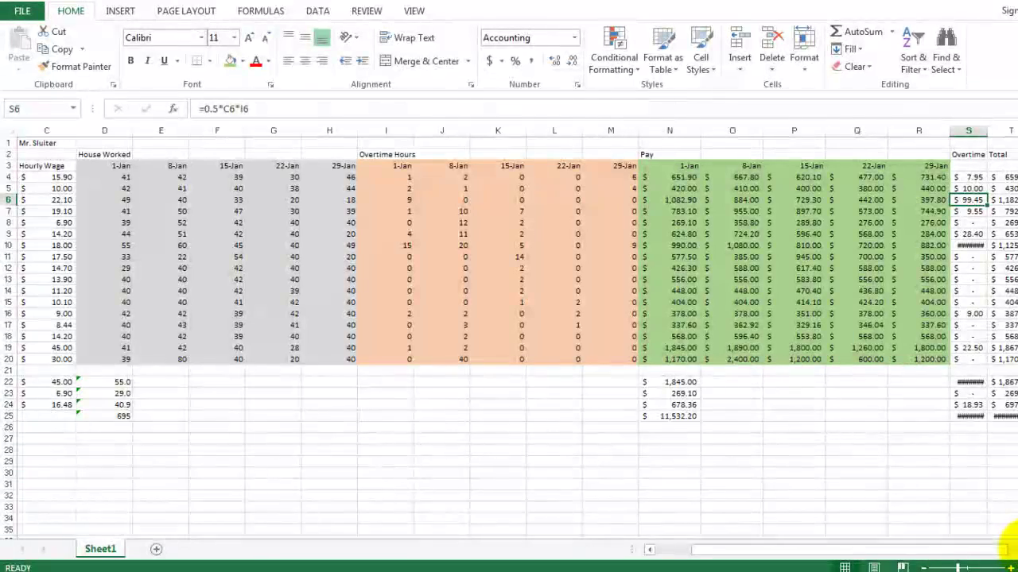
left_click(1010, 548)
left_click(1008, 549)
left_click(1008, 549)
left_click(1008, 549)
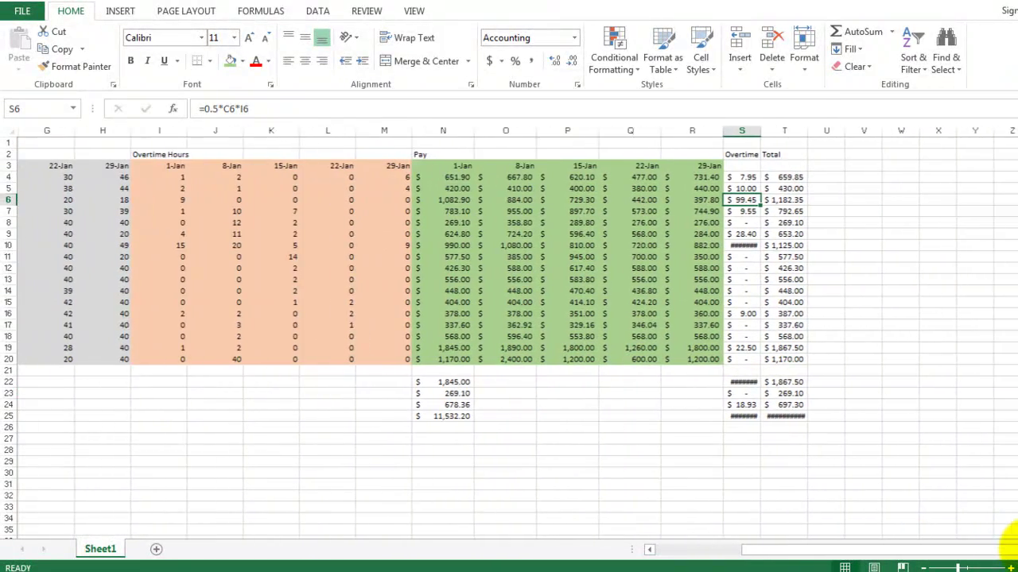
left_click(1008, 549)
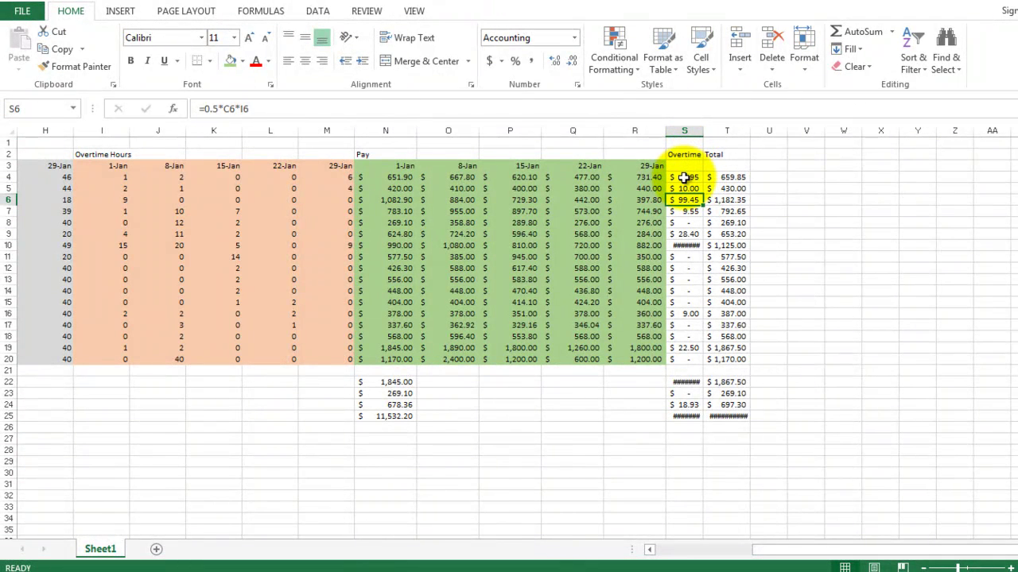
left_click_drag(711, 132, 870, 129)
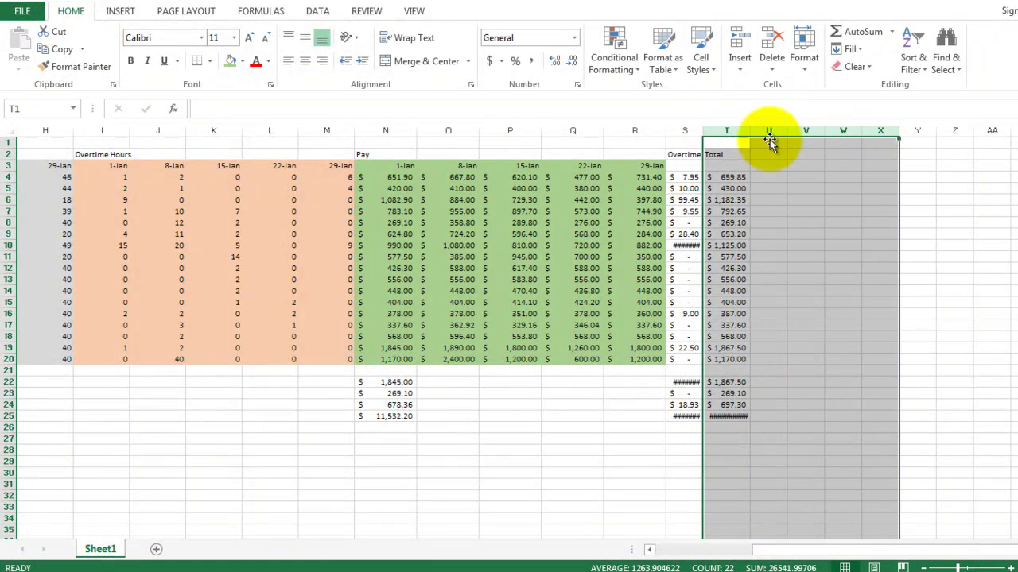
left_click_drag(735, 133, 828, 142)
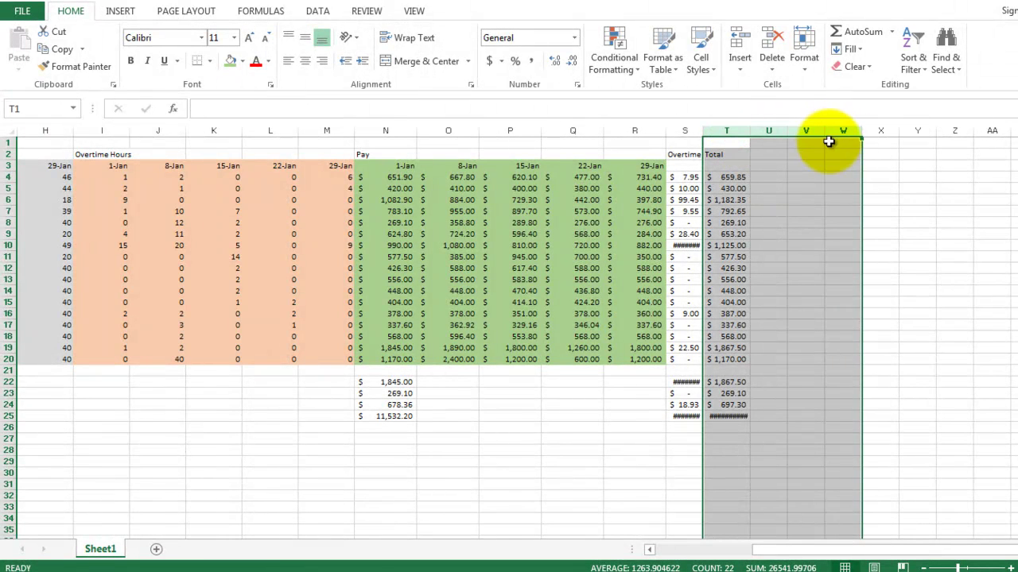
right_click(824, 153)
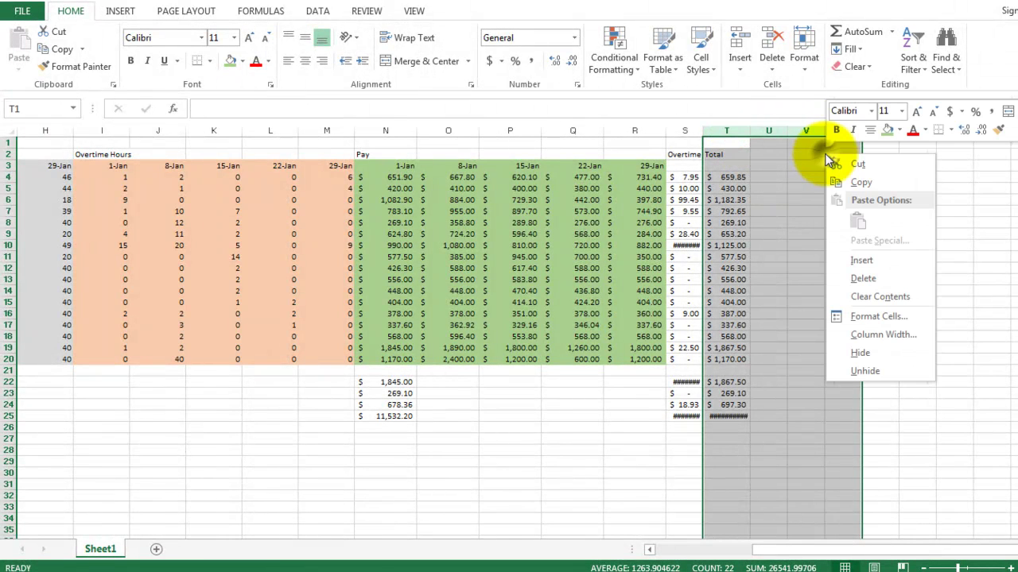
left_click(852, 261)
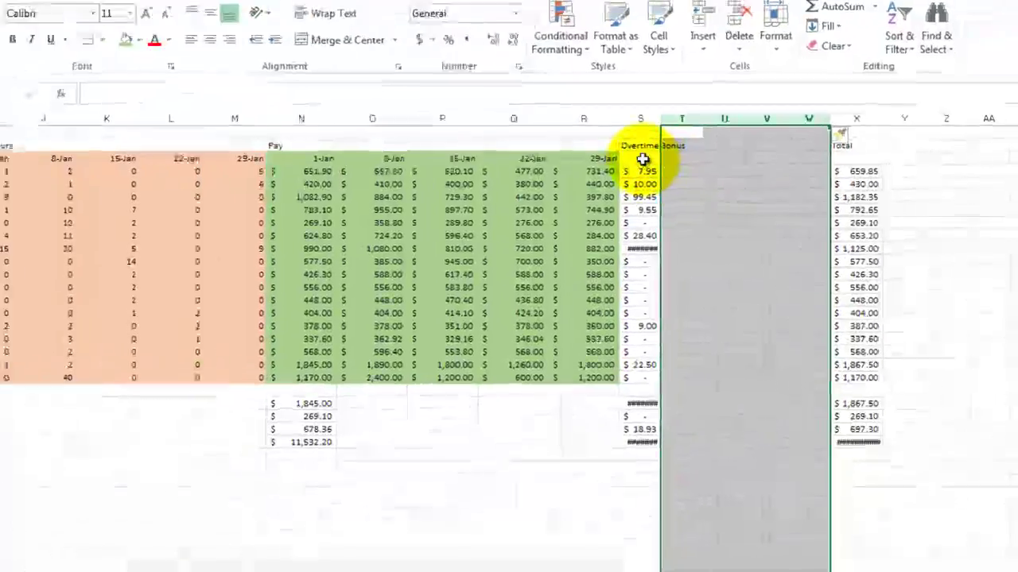
Step: Enter Jan 1 in S3 as the first date heading under Overtime Bonus
left_click(682, 166)
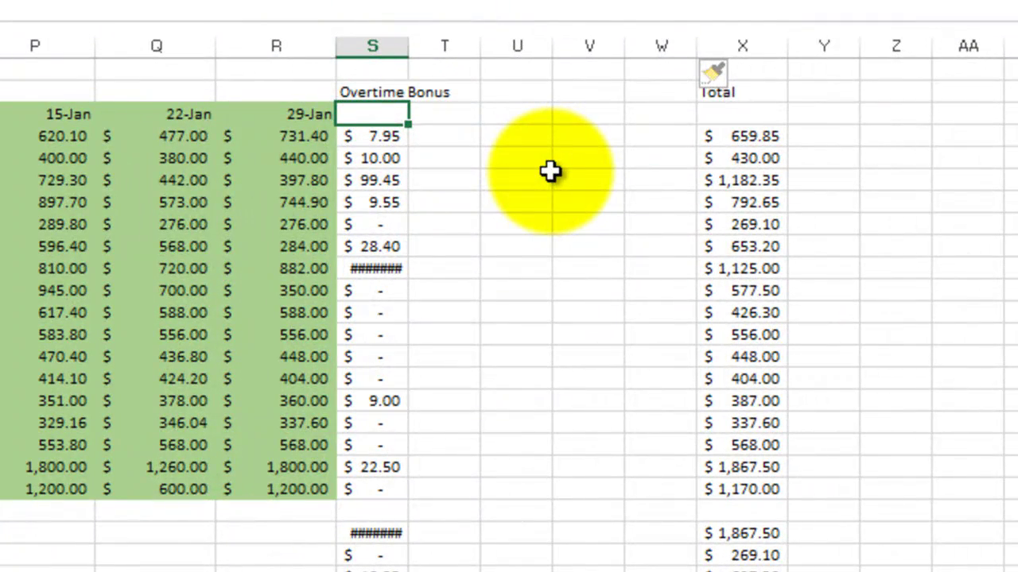
type("Jan 1")
key("Return")
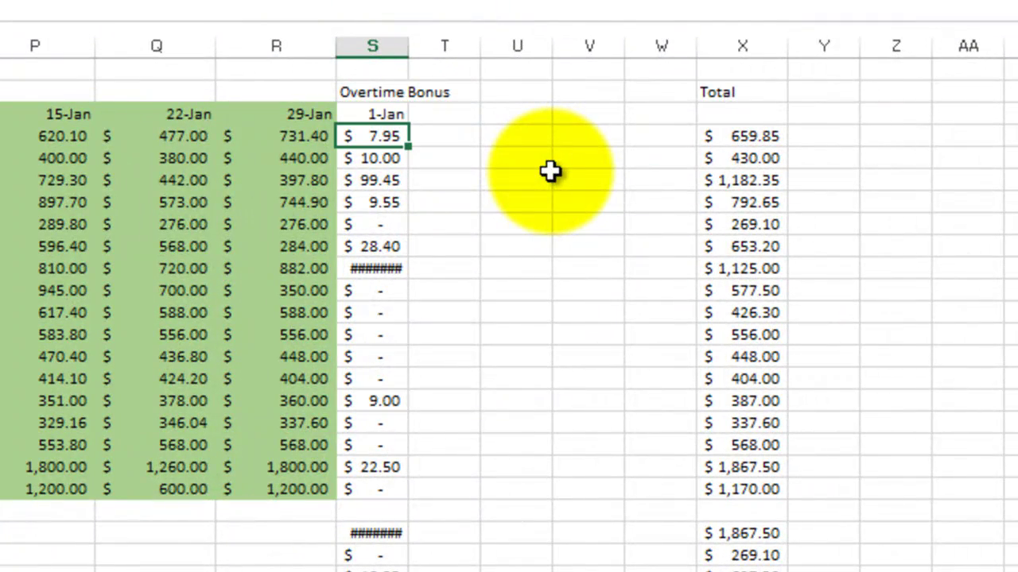
Step: Build the 8-Jan heading in T3 with a formula adding a week to S3, and fill it across to W3
key("Up")
key("Right")
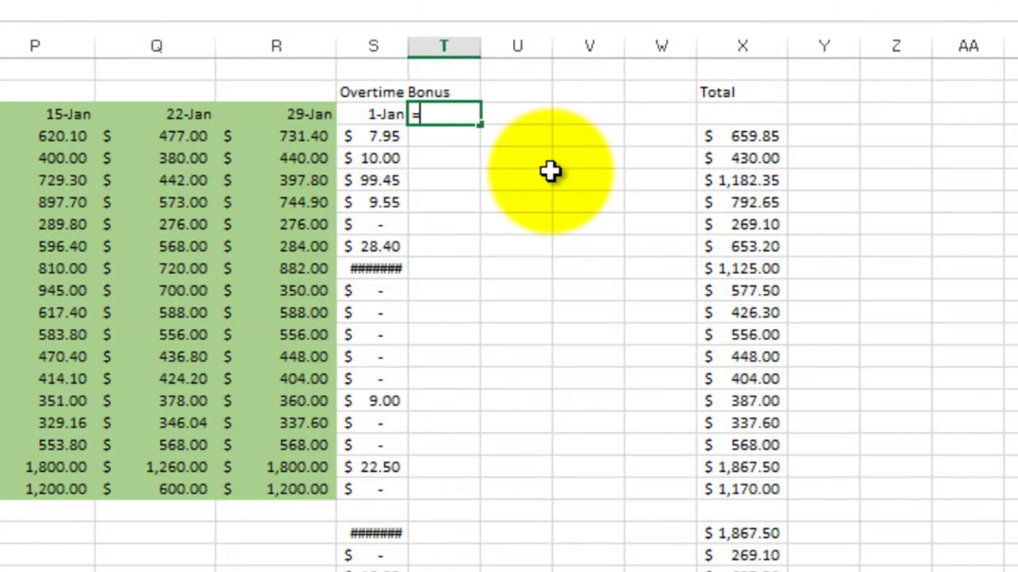
left_click(378, 114)
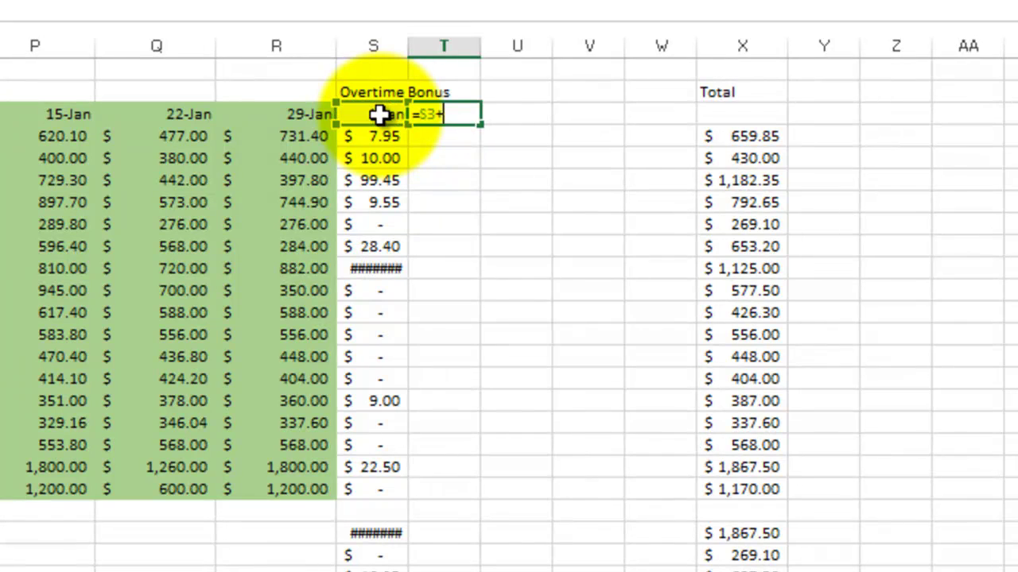
key("Return")
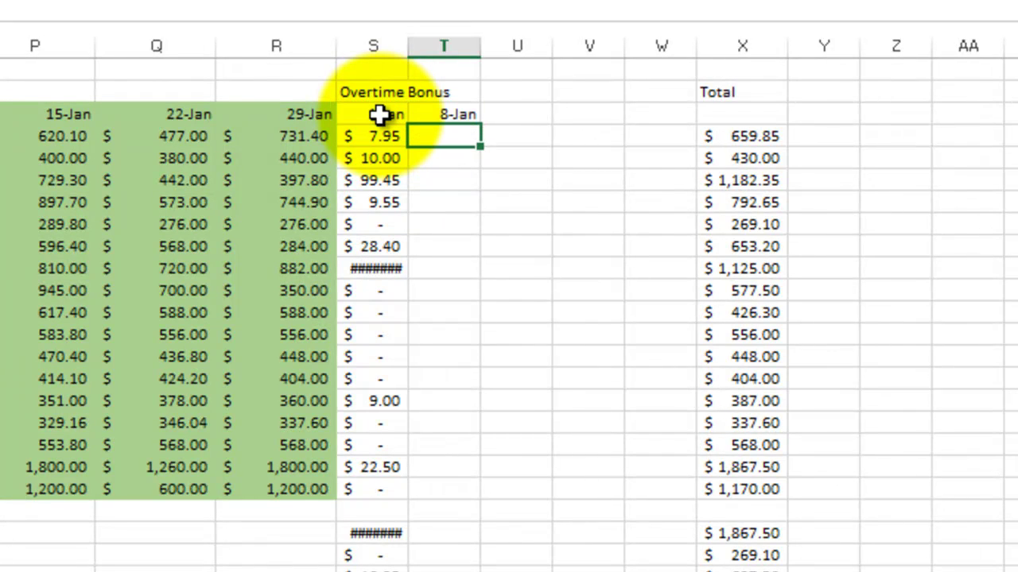
left_click(456, 111)
left_click_drag(478, 121, 659, 119)
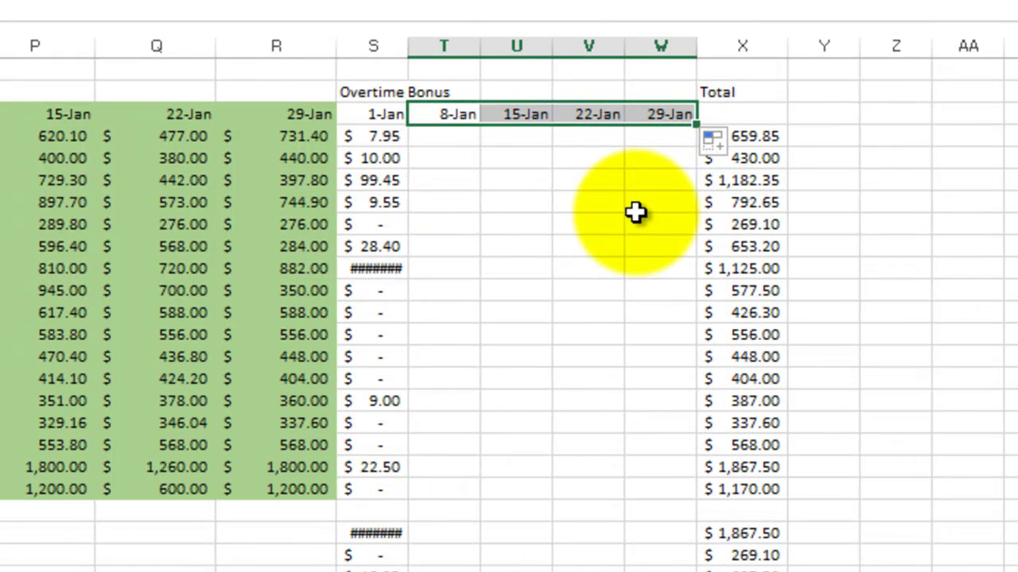
Step: Widen column S to fit its amounts and fill the overtime bonus formula from S4 across to W4
left_click(483, 162)
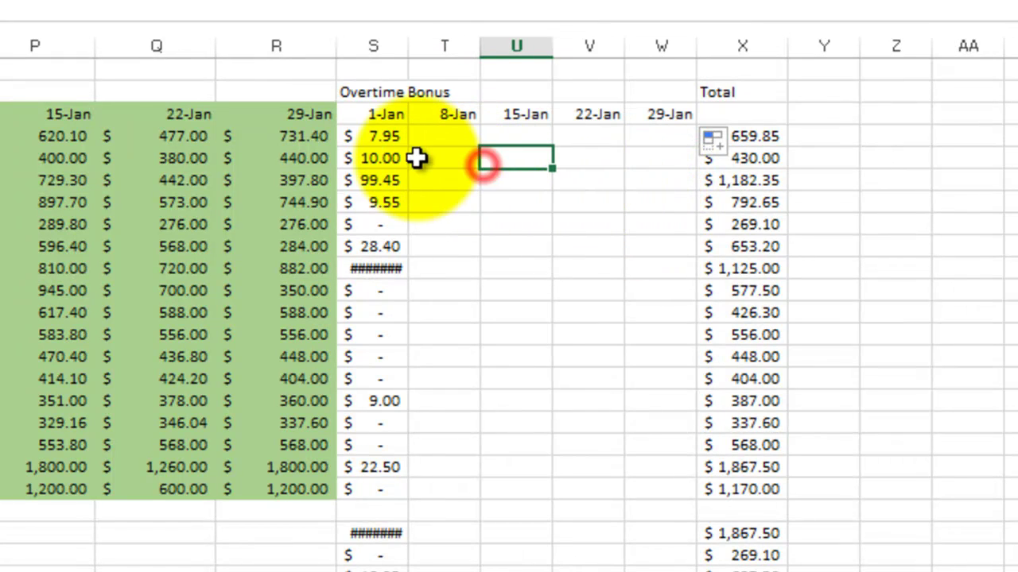
left_click(384, 136)
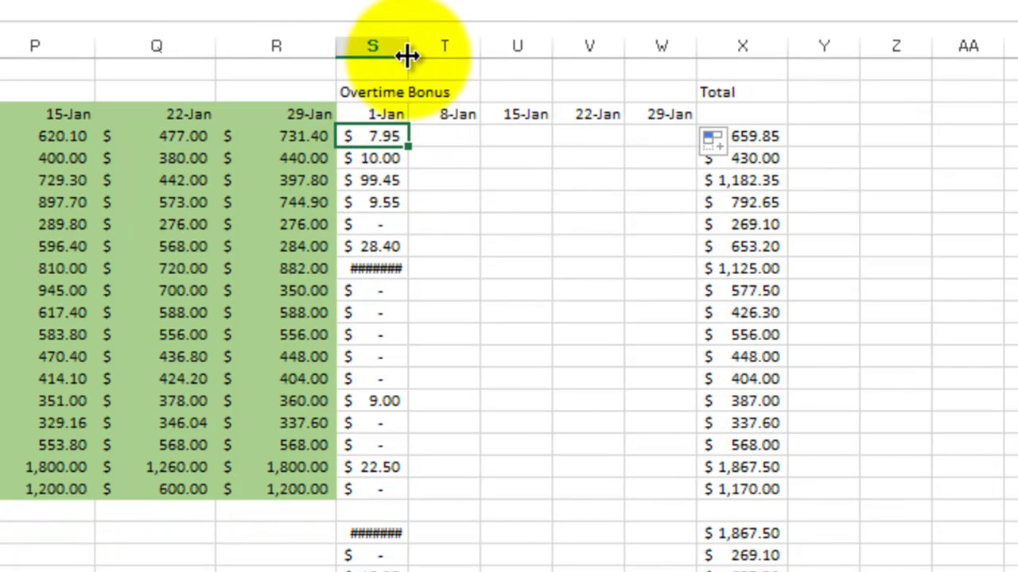
left_click_drag(407, 47, 444, 46)
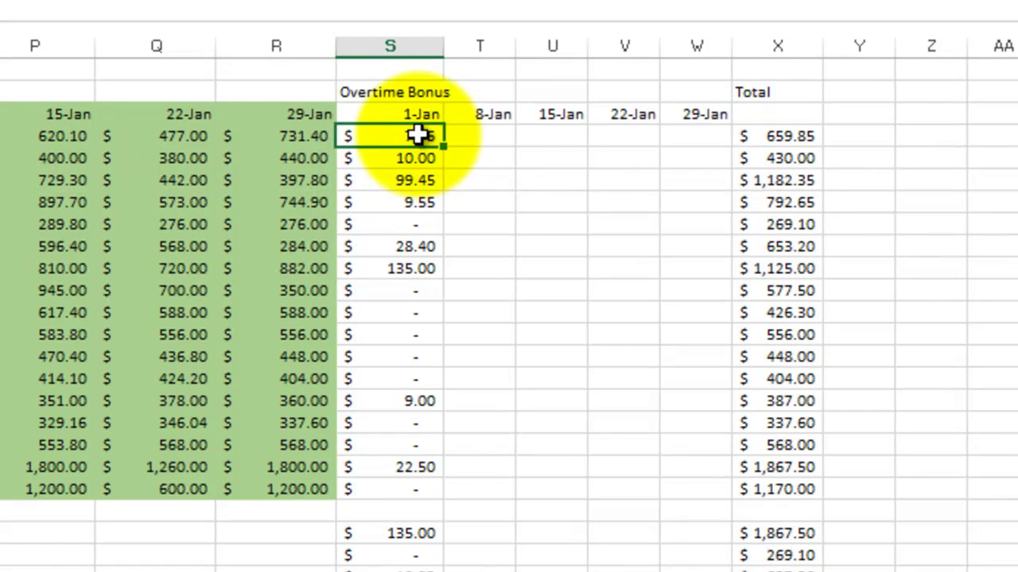
left_click_drag(440, 140, 708, 149)
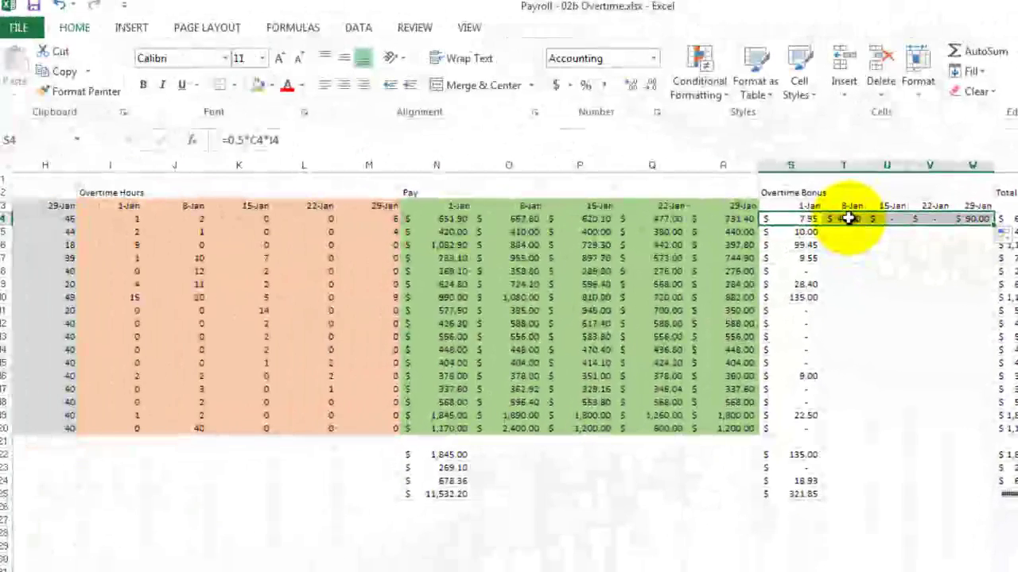
Step: Examine the copied overtime bonus formula in T4 against the hourly wage and overtime hours columns
left_click(488, 137)
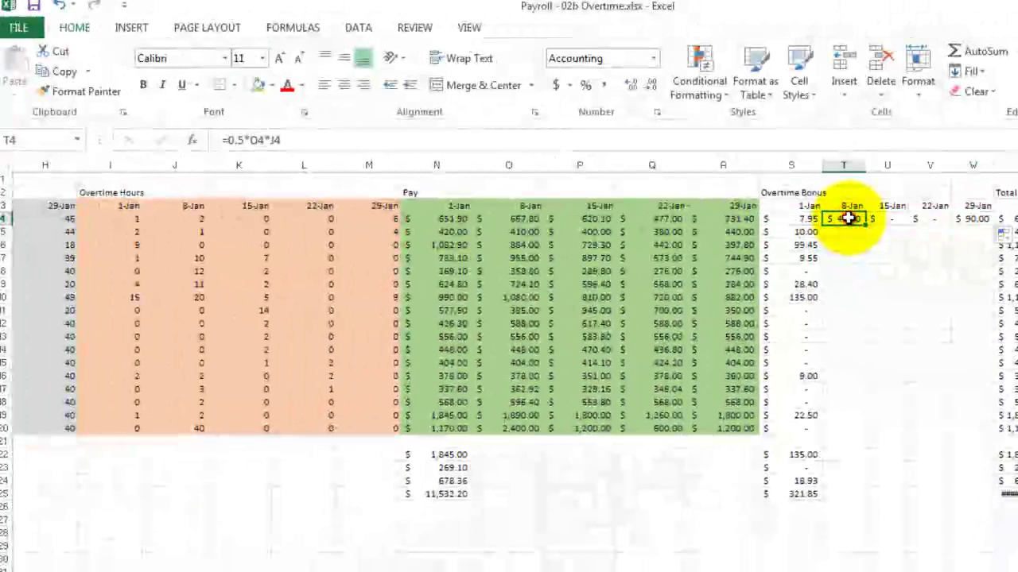
double_click(849, 219)
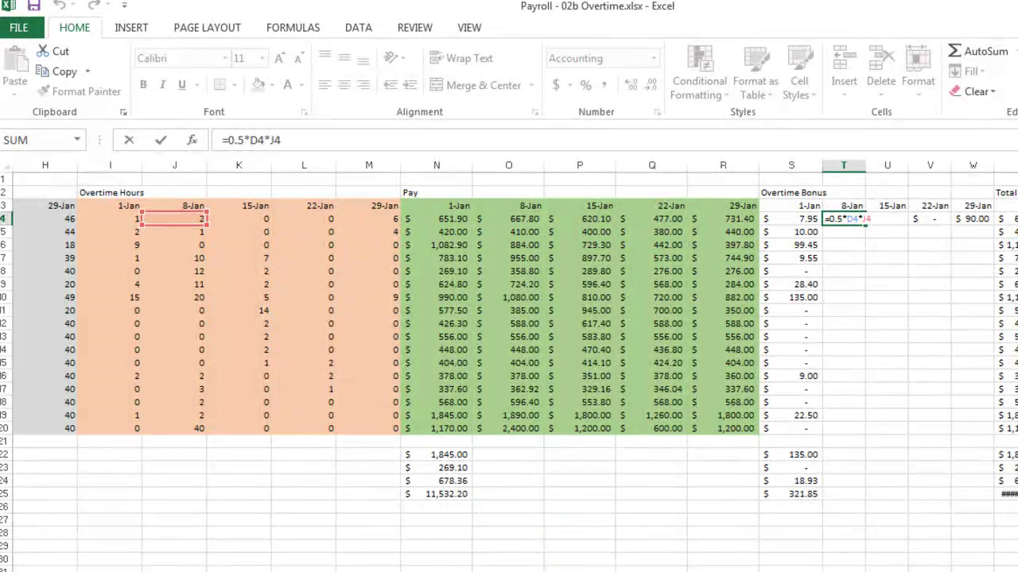
scroll(508, 365, "left", 5)
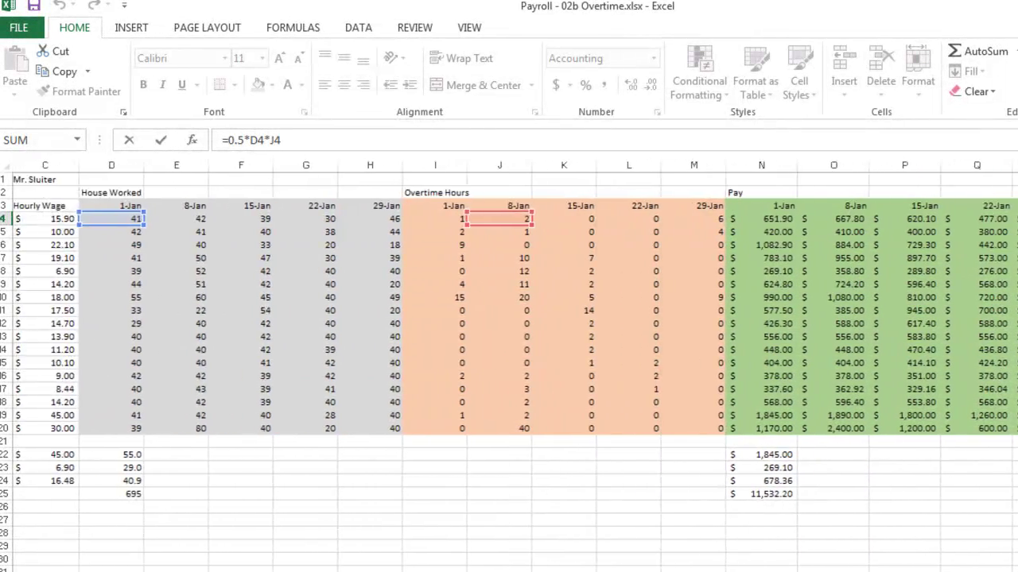
scroll(545, 557, "left", 1)
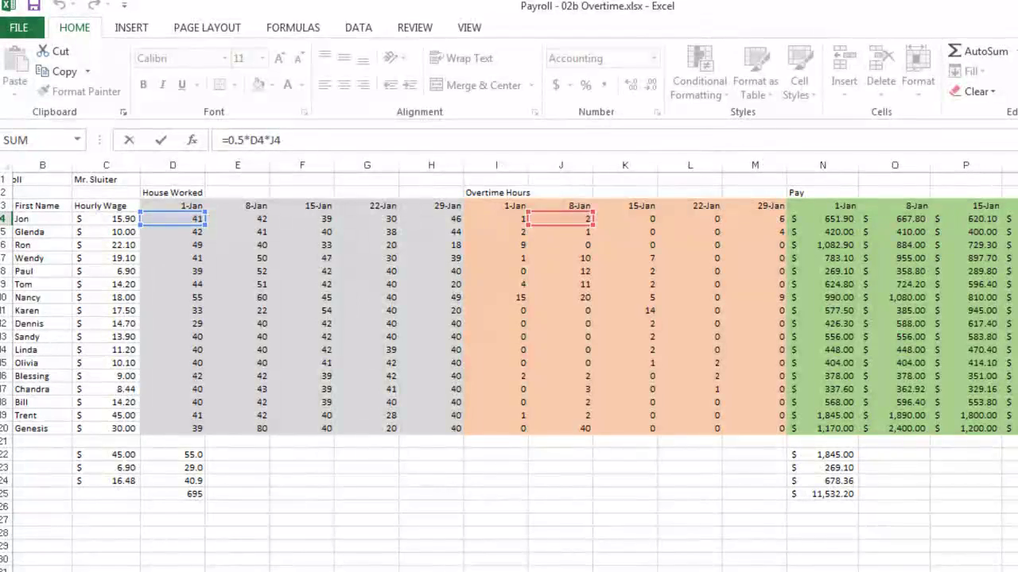
scroll(508, 365, "right", 1)
scroll(868, 278, "right", 5)
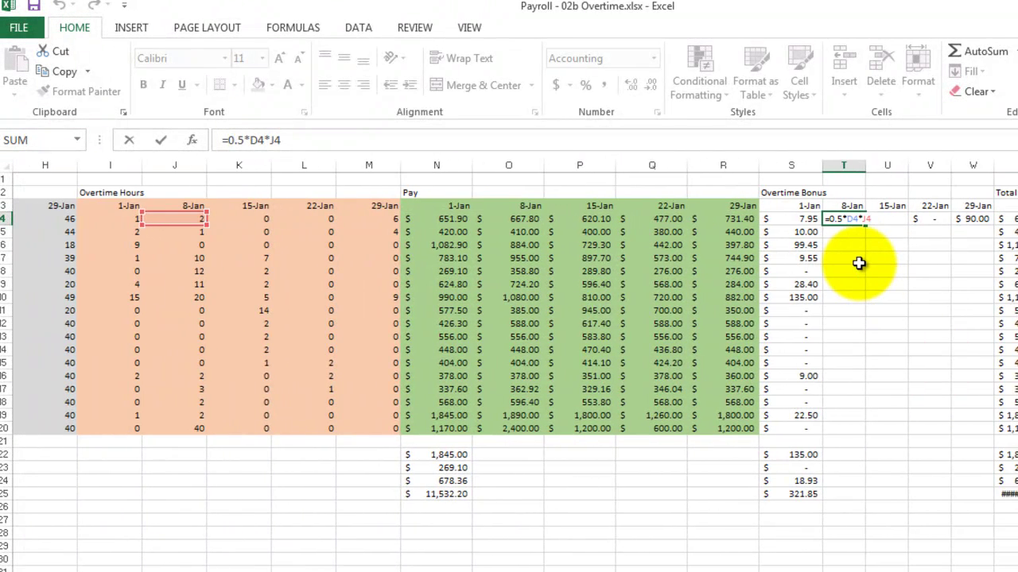
key("ctrl+Return")
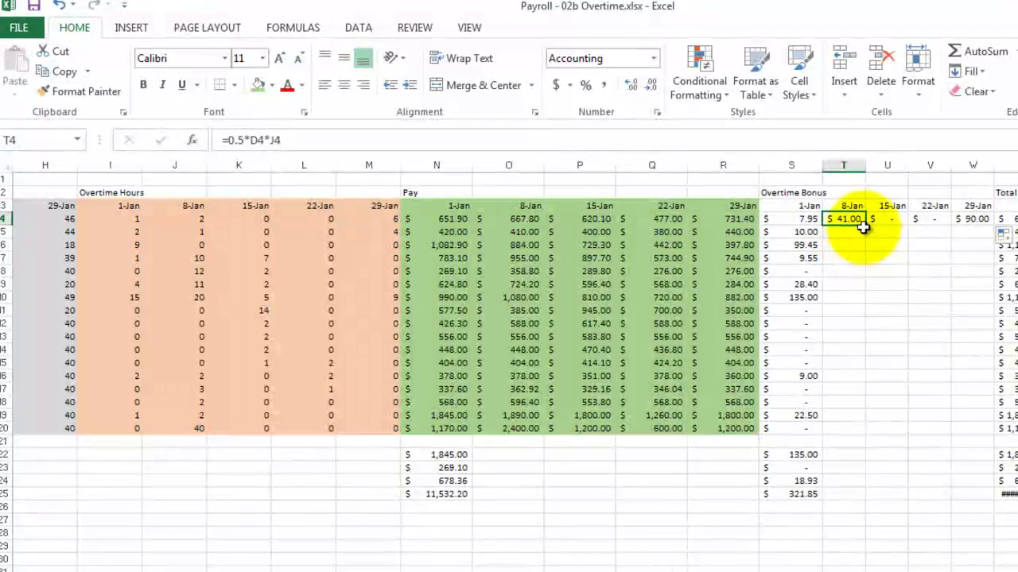
Step: Clear the copied overtime bonus formulas from T4 through W4
left_click_drag(847, 220, 977, 221)
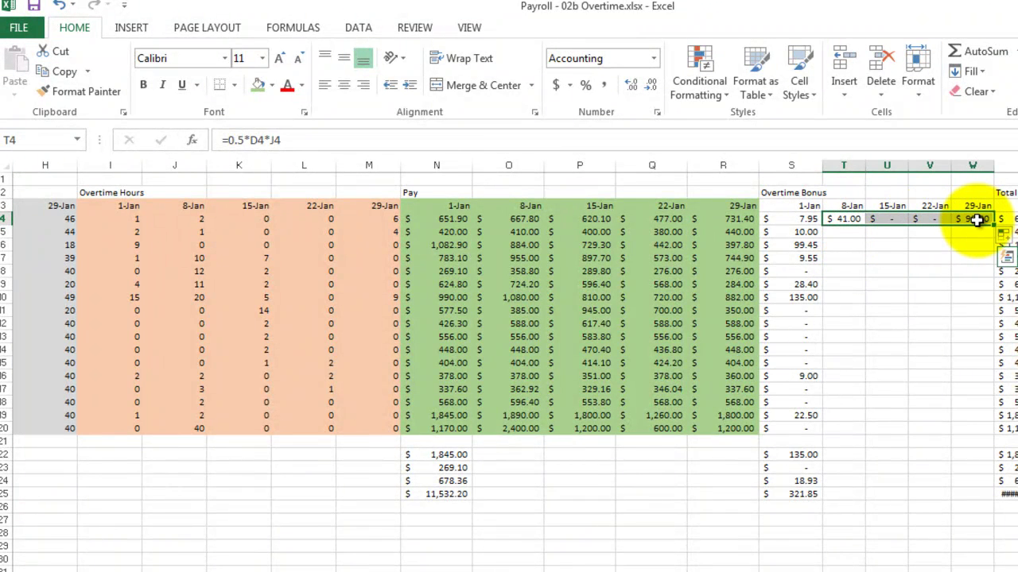
right_click(976, 221)
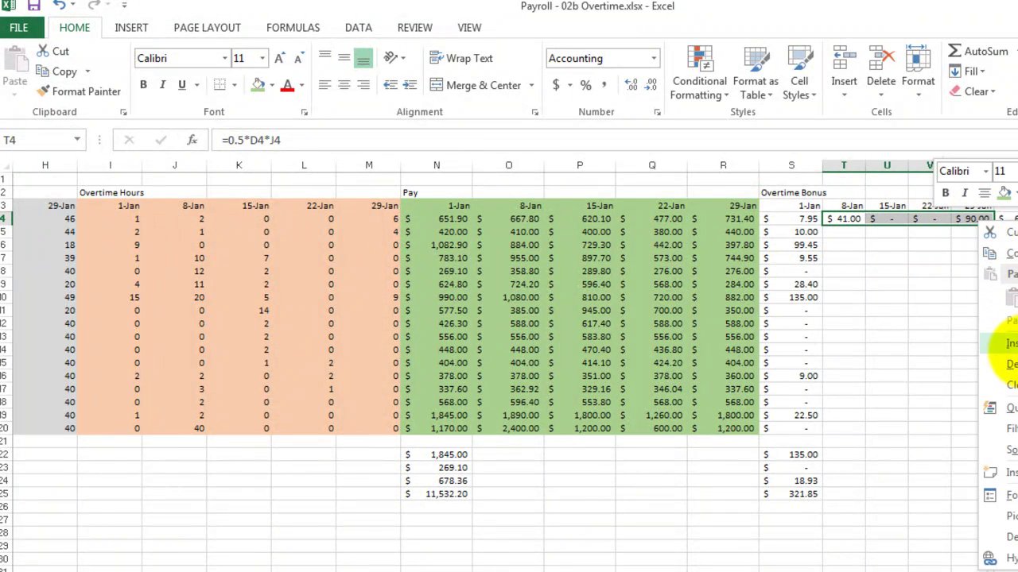
left_click(1006, 385)
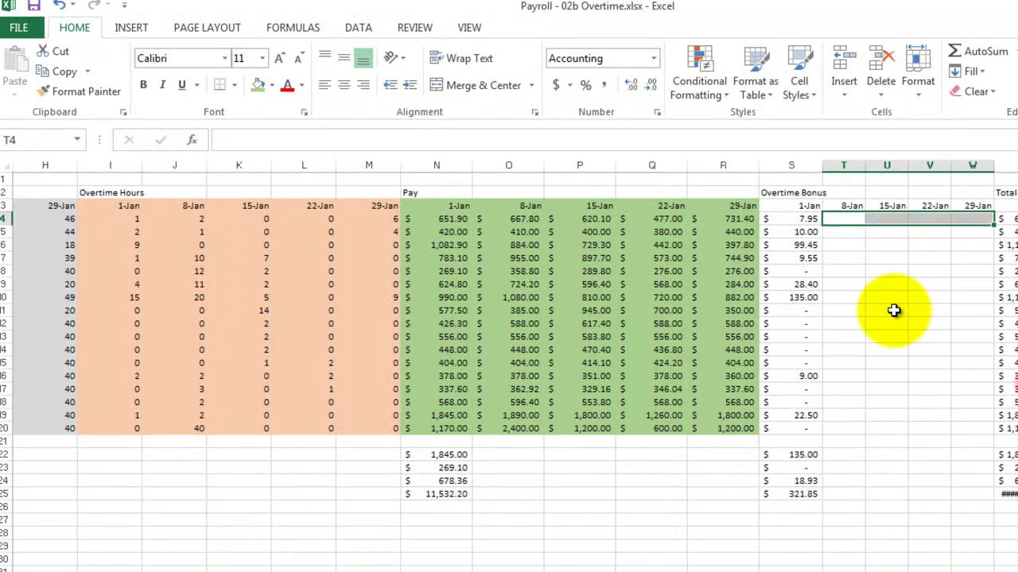
Step: Make the hourly wage column absolute in the S4 overtime bonus formula so it reads =0.5*$C4*I4
double_click(801, 219)
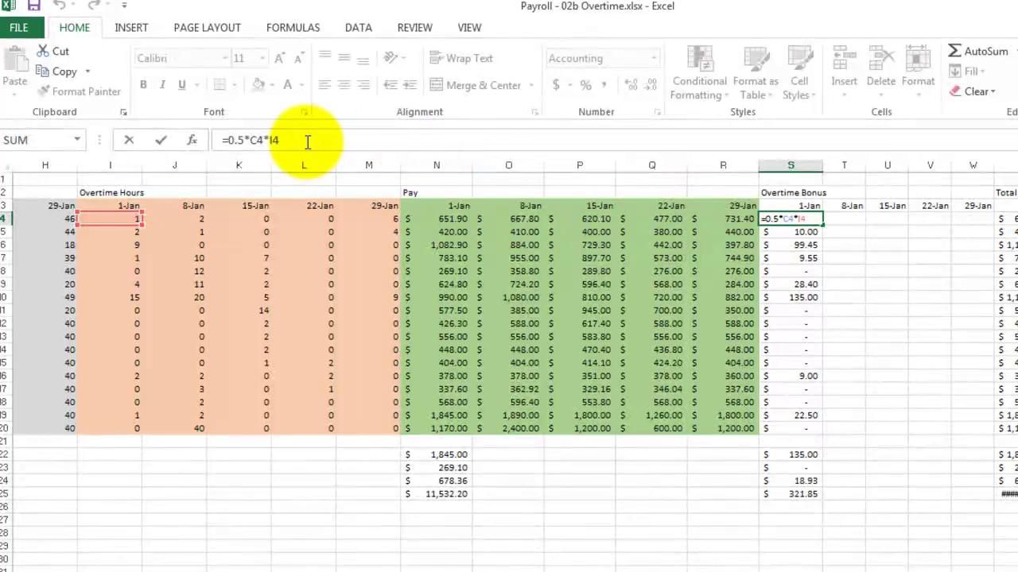
left_click(252, 140)
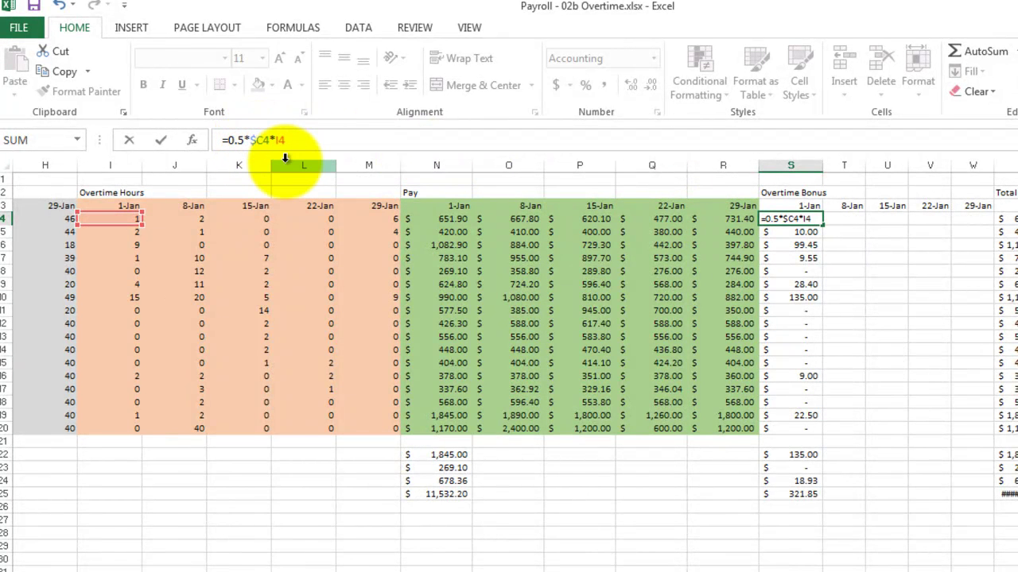
key("Return")
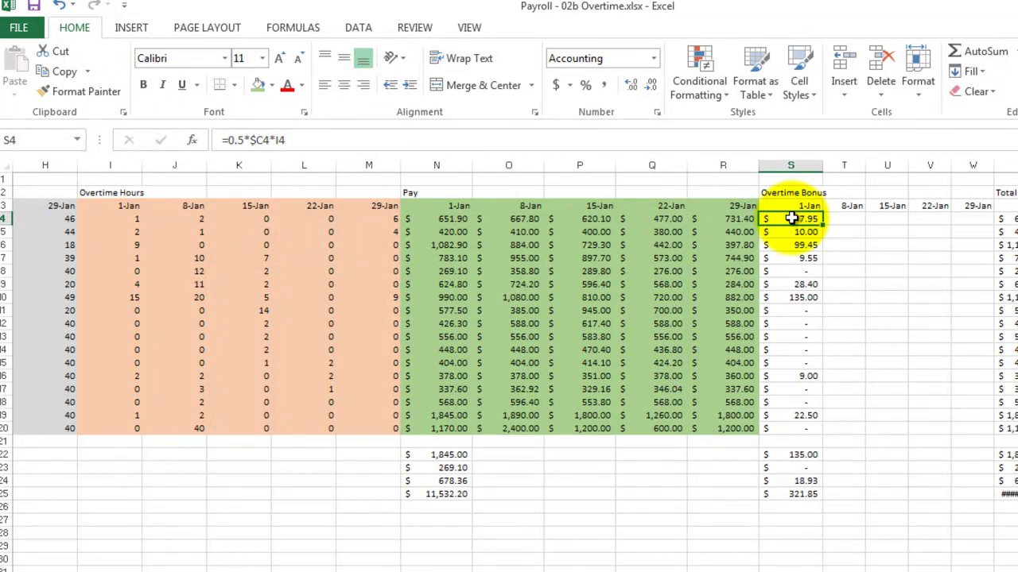
Step: Copy the overtime bonus formula in S4 into the whole range S4 through W20
right_click(792, 219)
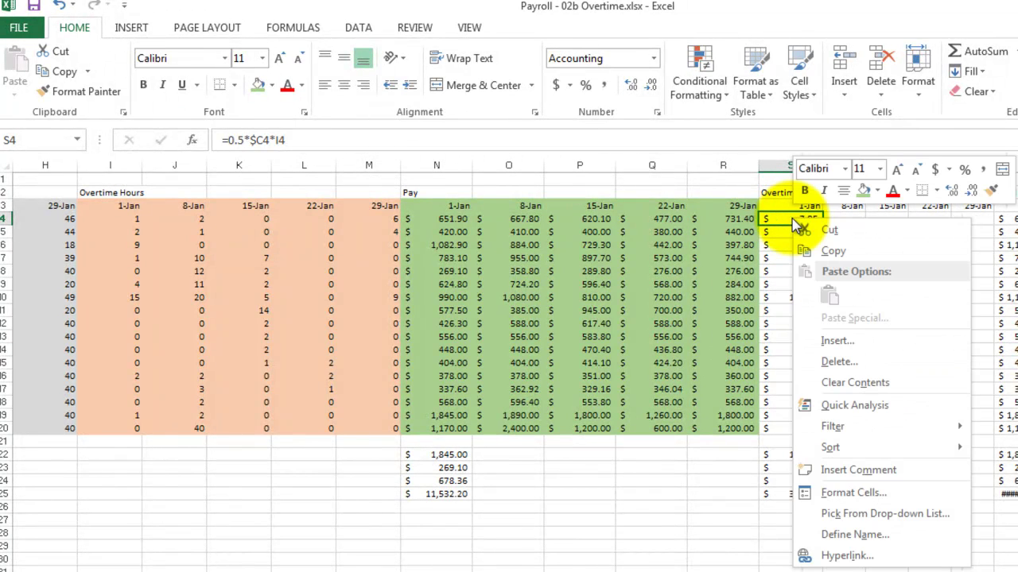
left_click(827, 252)
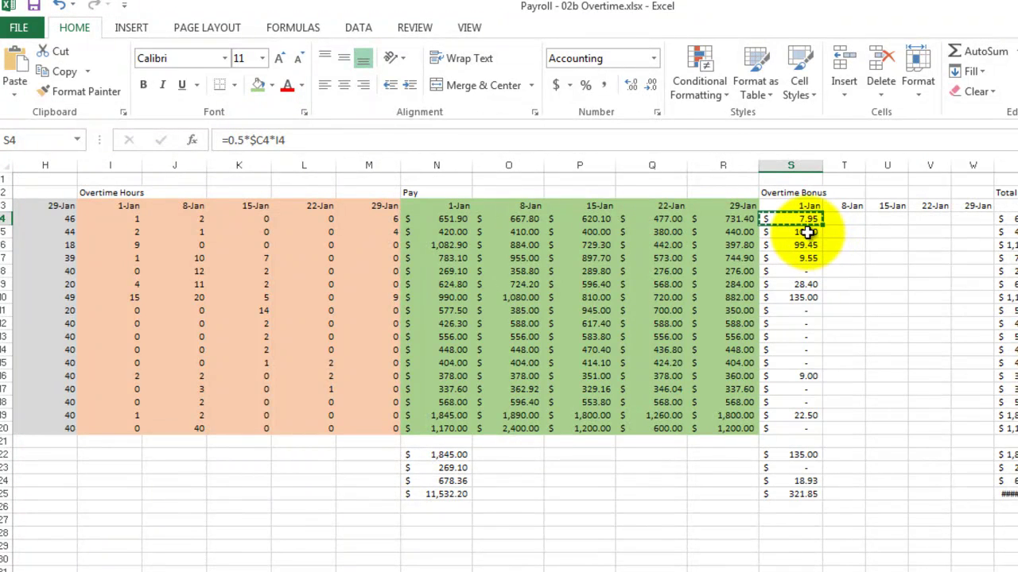
left_click_drag(985, 218, 797, 427)
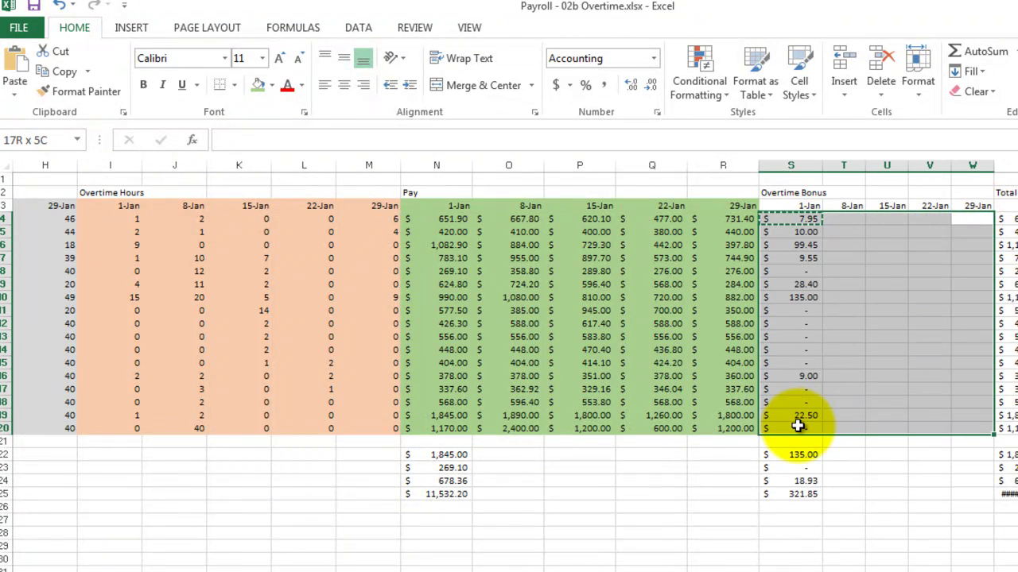
right_click(904, 266)
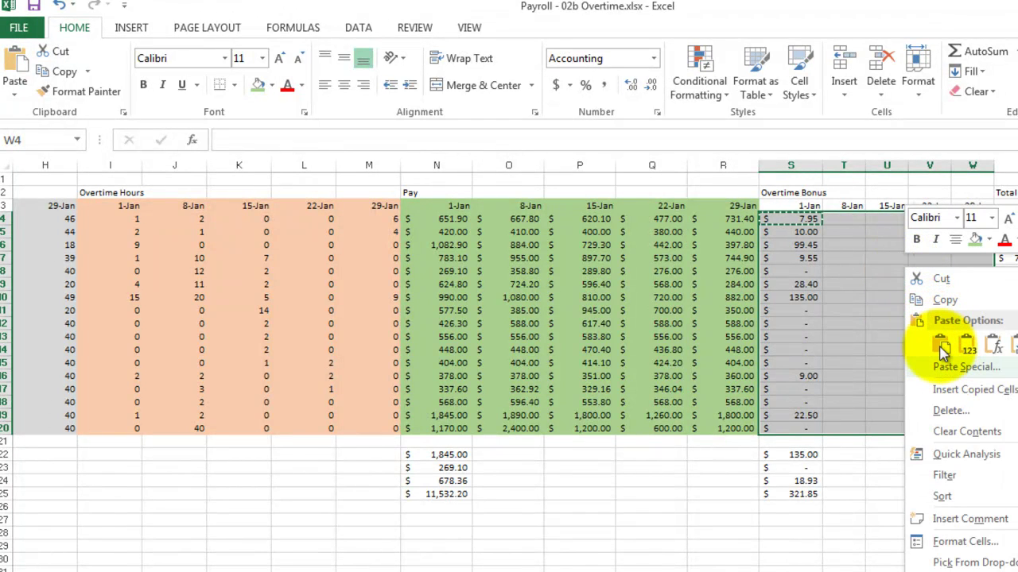
left_click(940, 350)
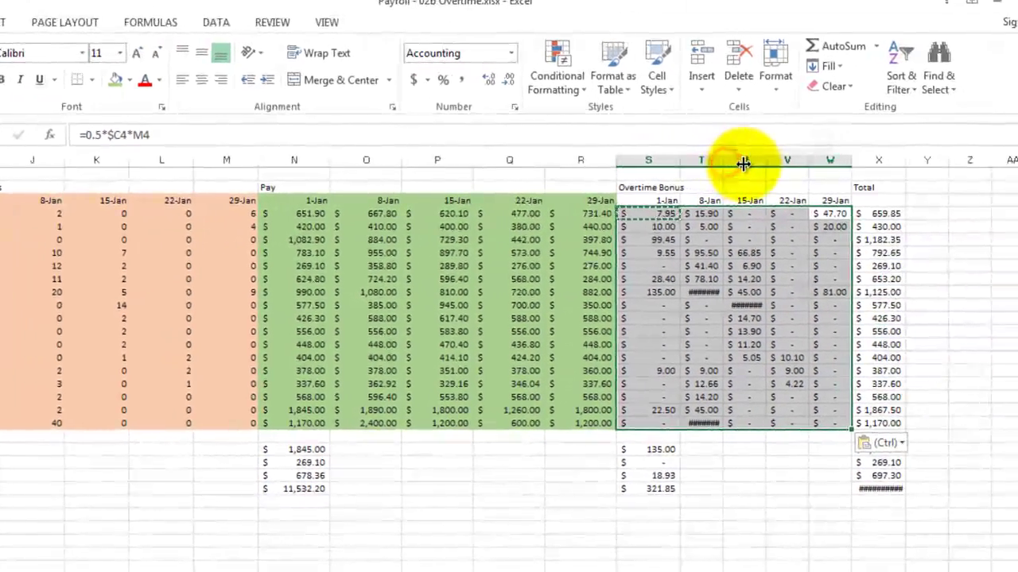
Step: Widen columns T and U so their overtime bonus amounts fit
left_click_drag(785, 165, 809, 166)
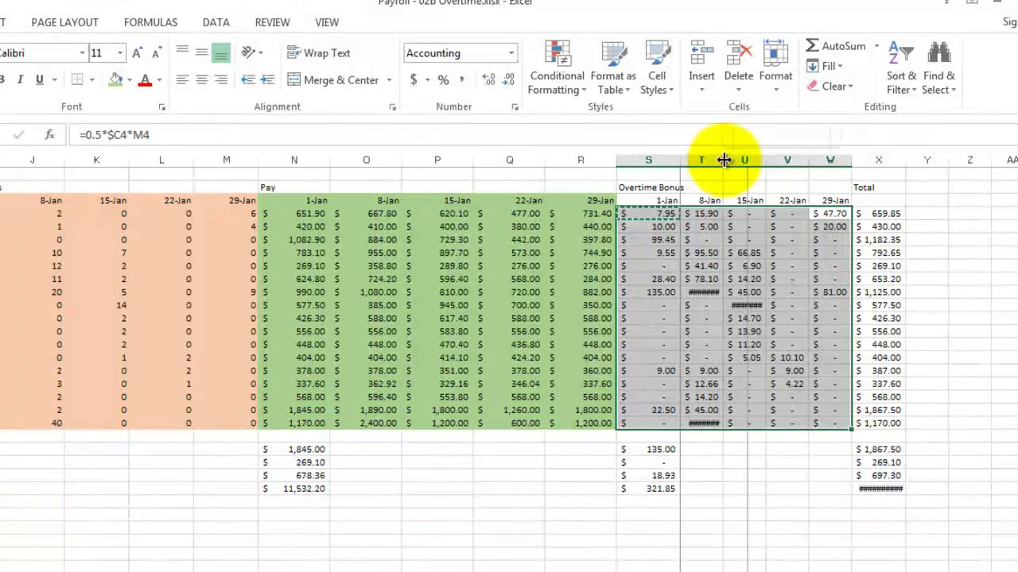
left_click(727, 160)
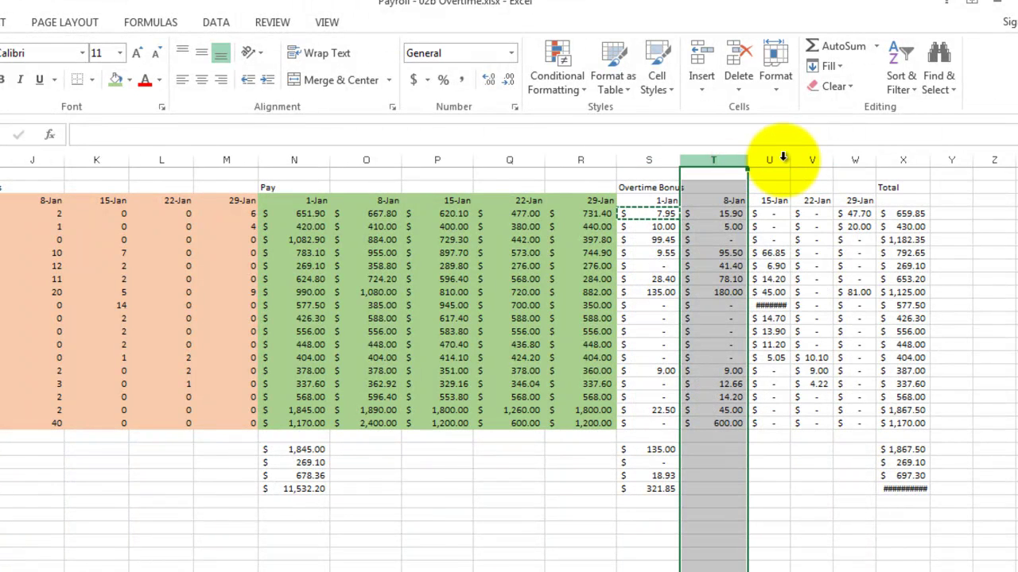
left_click_drag(788, 159, 807, 160)
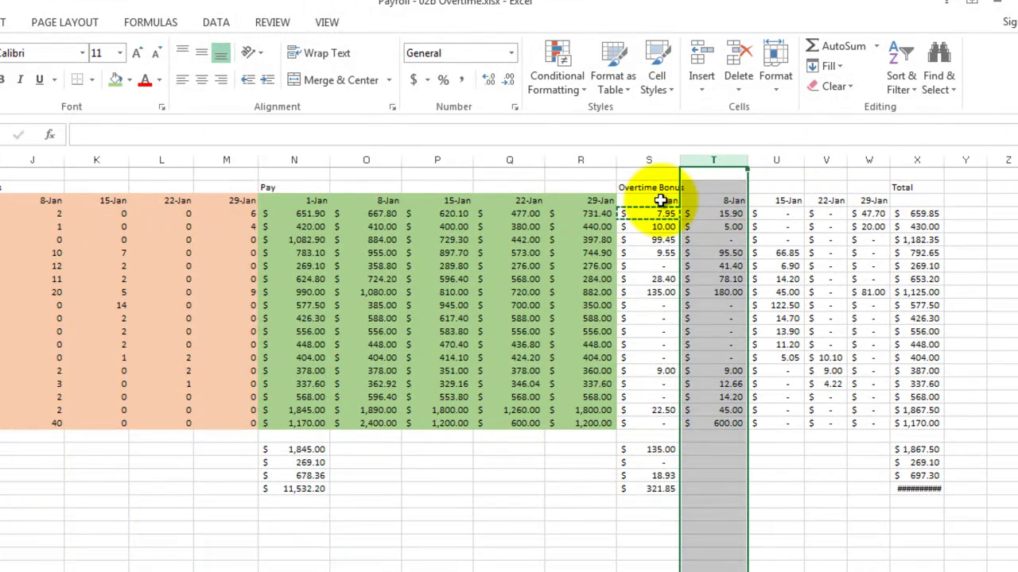
Step: Shade the Overtime Bonus section S3 through W20 with a light blue fill
left_click_drag(652, 200, 870, 425)
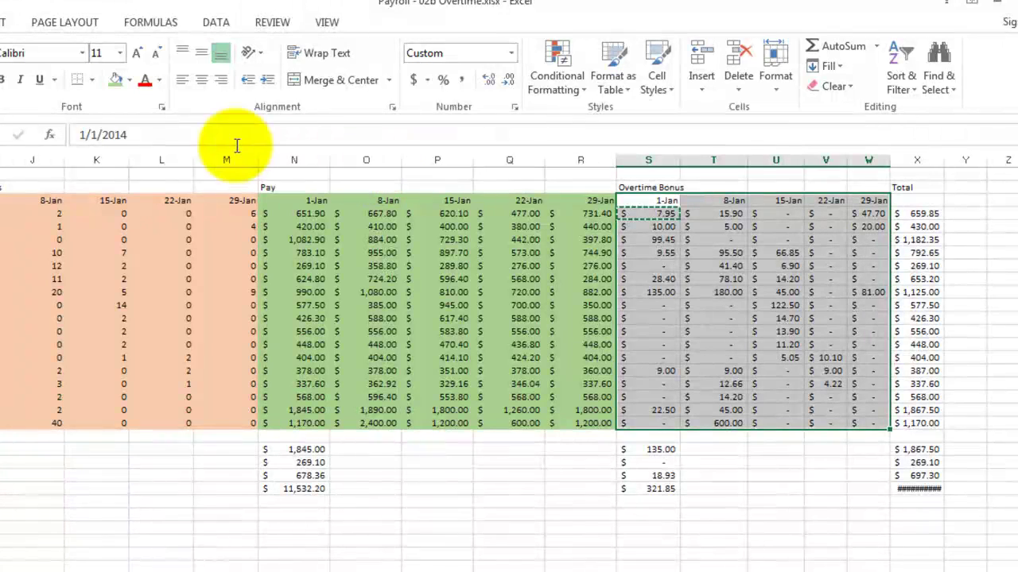
left_click(129, 82)
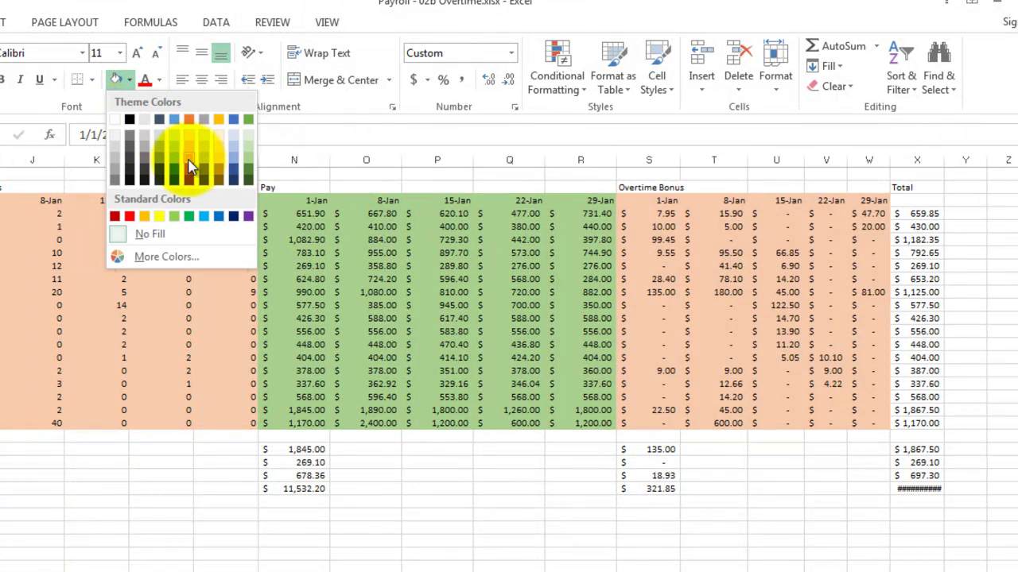
left_click(230, 151)
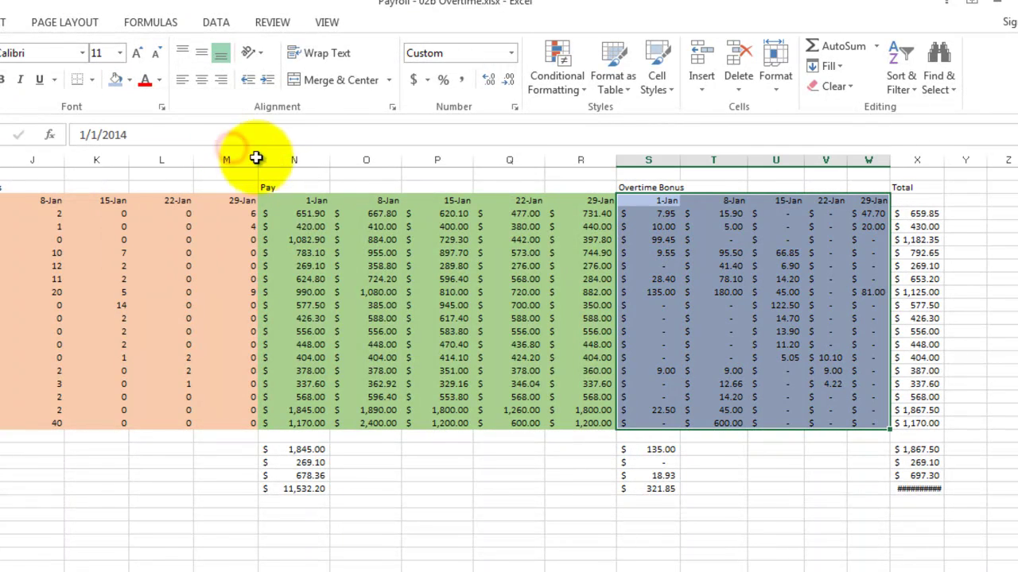
Step: Set the worksheet zoom to 50% and inspect which cells the Total formula in X4 adds
left_click(927, 215)
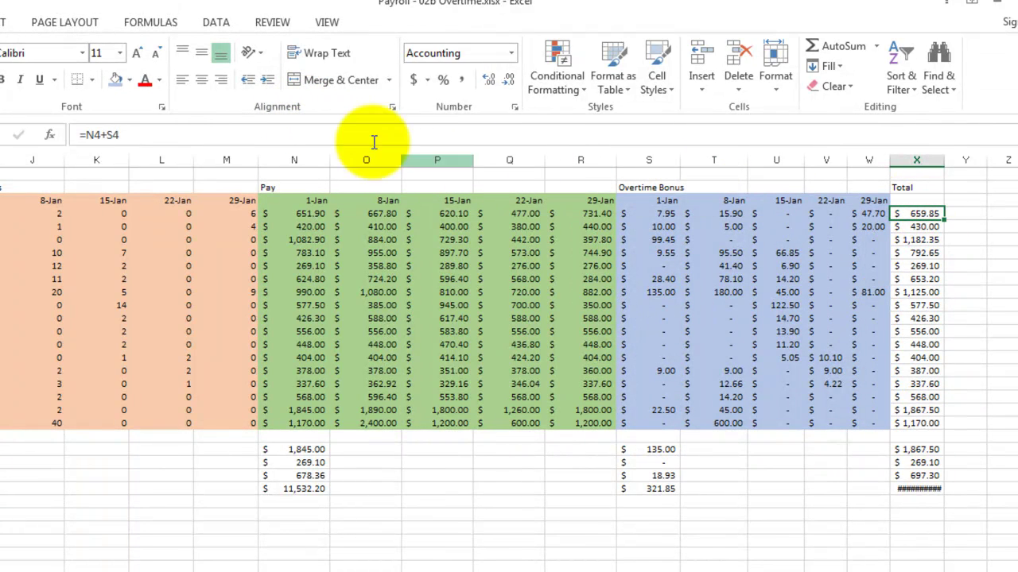
left_click(322, 24)
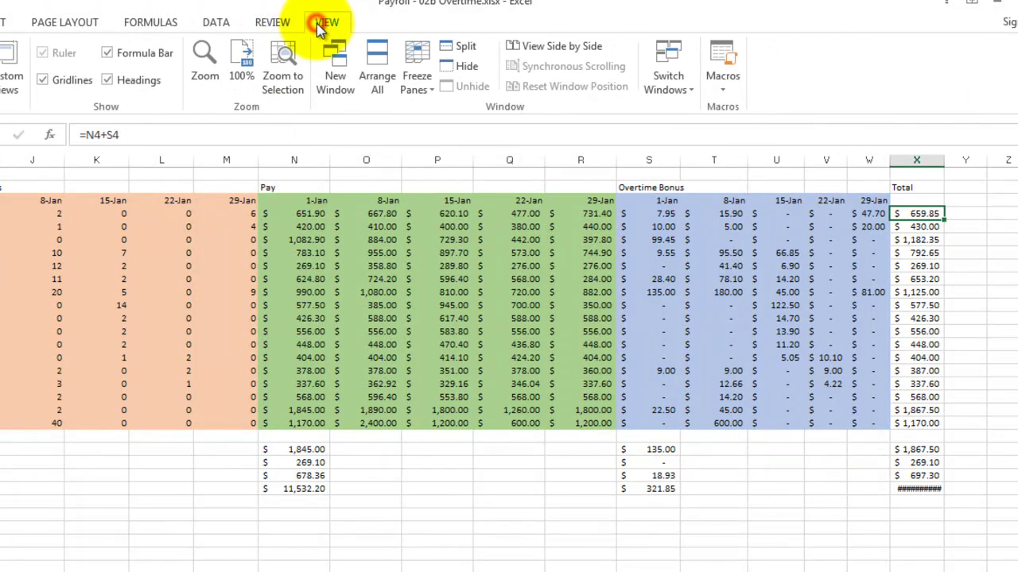
left_click(204, 62)
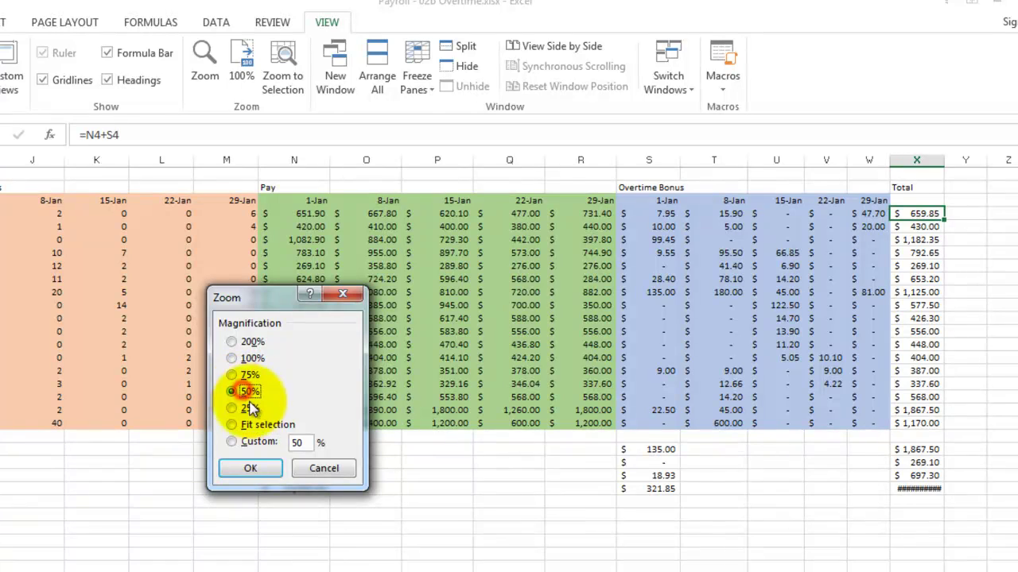
left_click(253, 469)
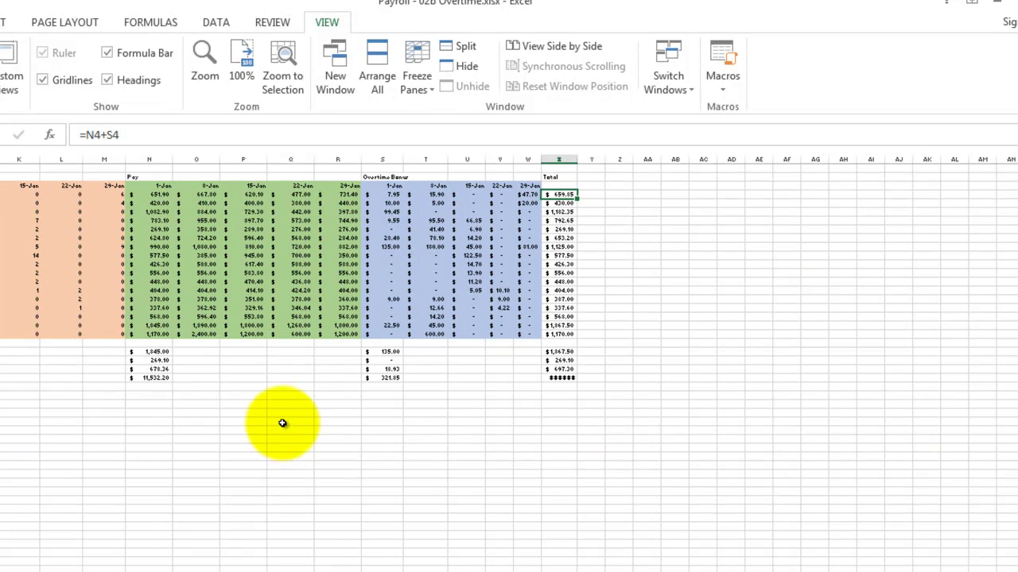
scroll(509, 357, "left", 5)
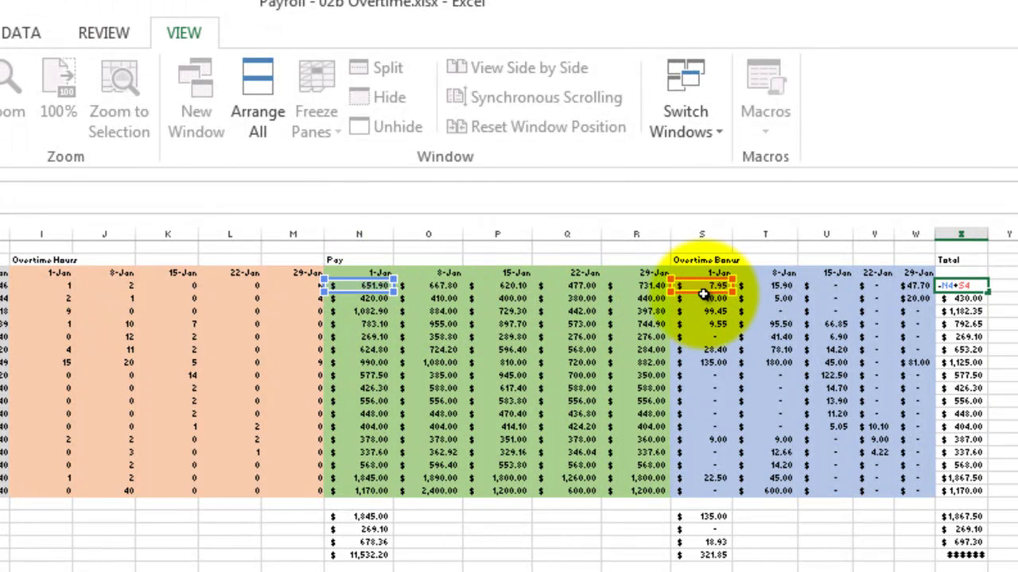
Step: Head the Total section with weekly dates: 1-Jan in X3, =X3+7 in Y3, filled across to AB3
key("ctrl+Return")
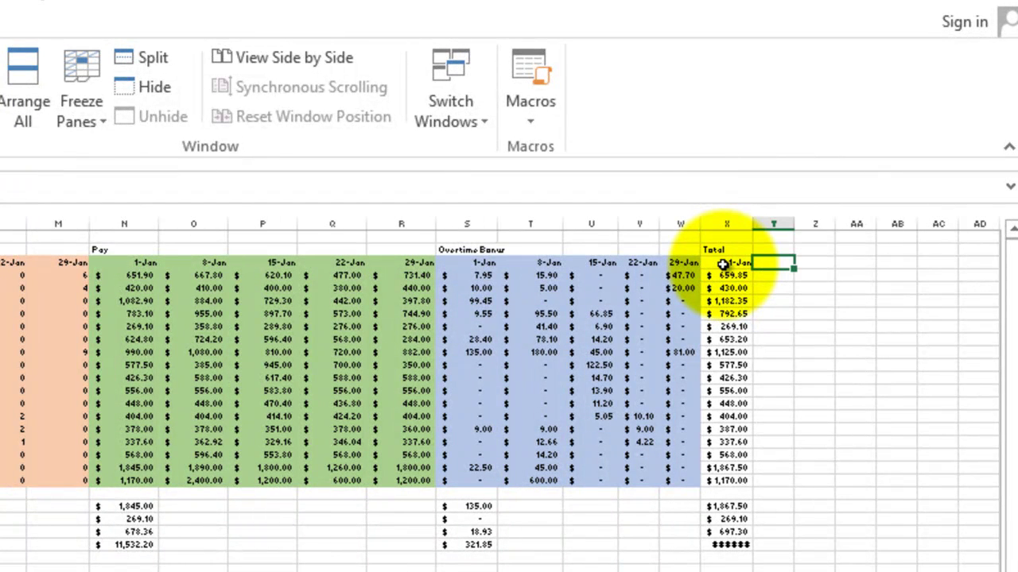
type("=")
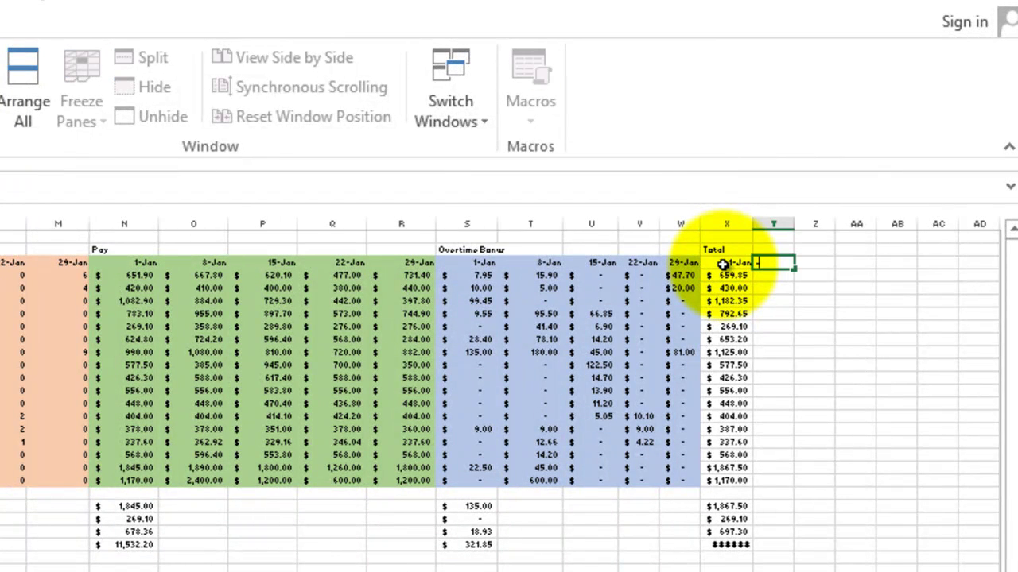
type("X3+T")
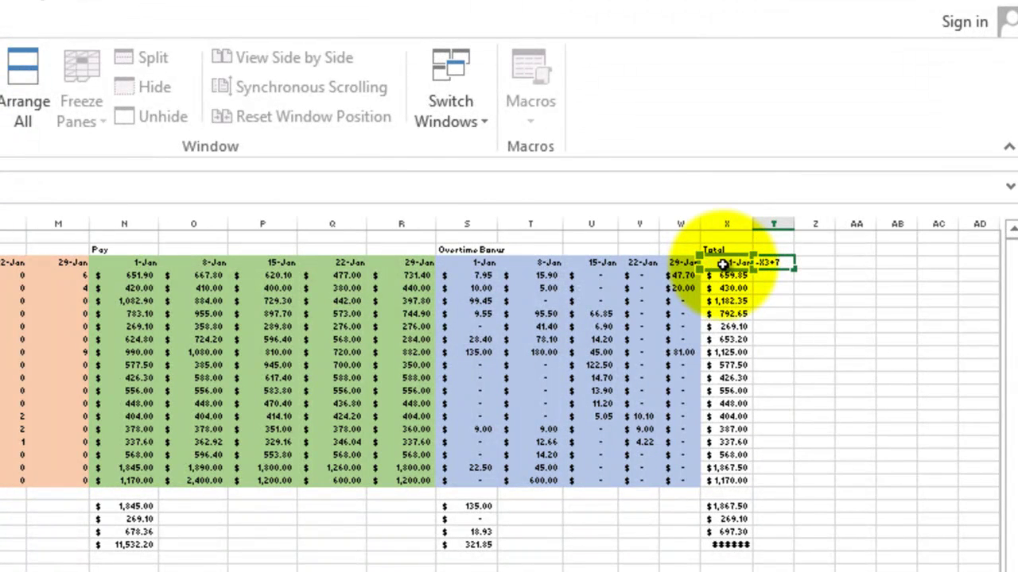
key("Return")
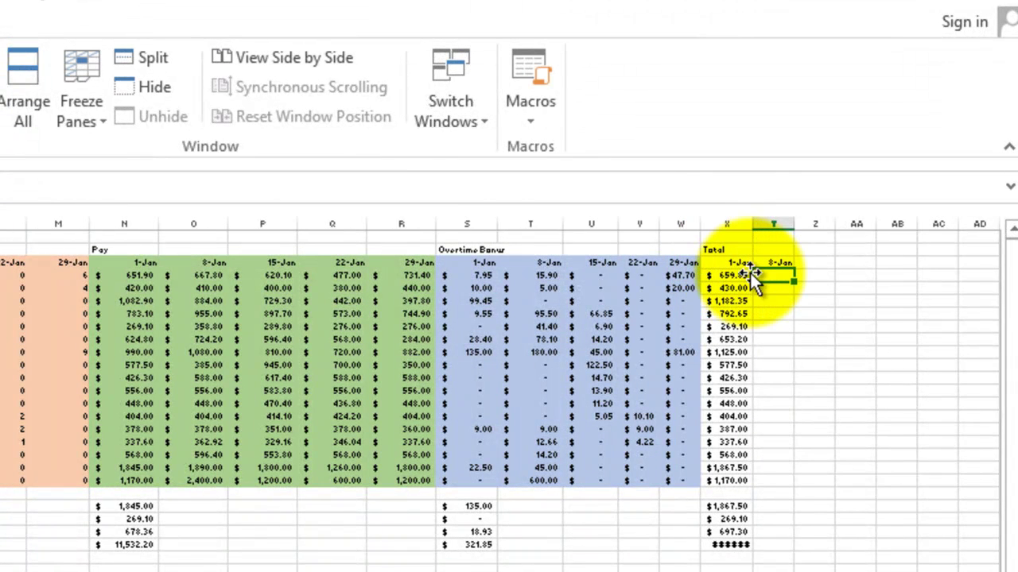
left_click(775, 262)
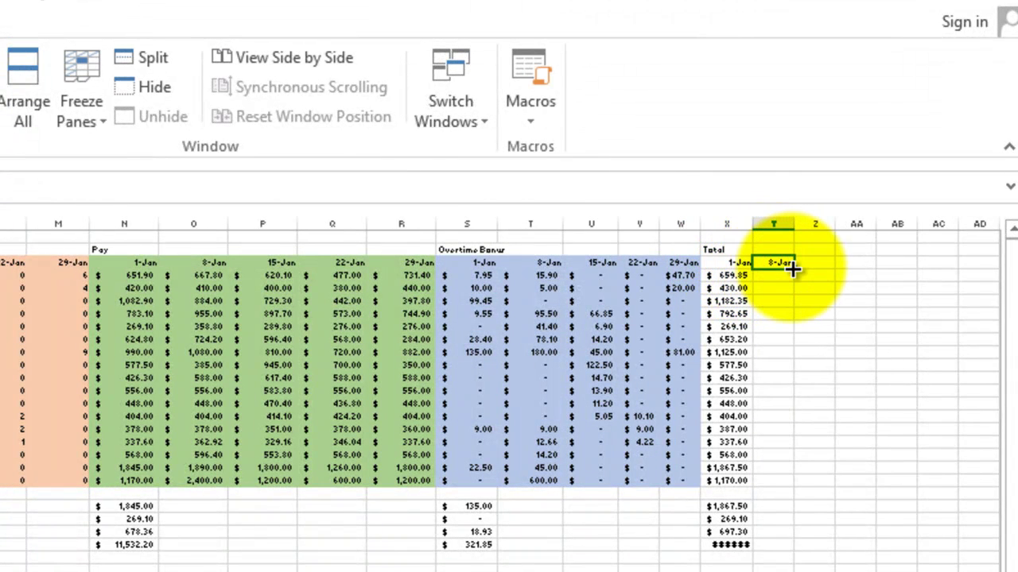
left_click_drag(793, 270, 906, 269)
Step: Fill the Total formula from X4 across and down to AB20, and widen columns Y through AB to fit the amounts
left_click(733, 277)
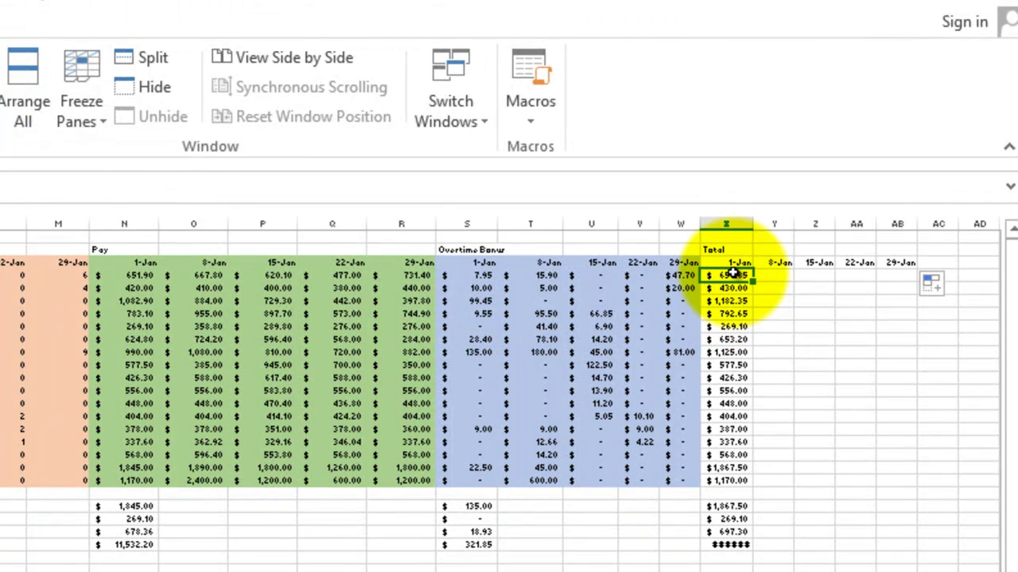
left_click_drag(732, 273, 902, 482)
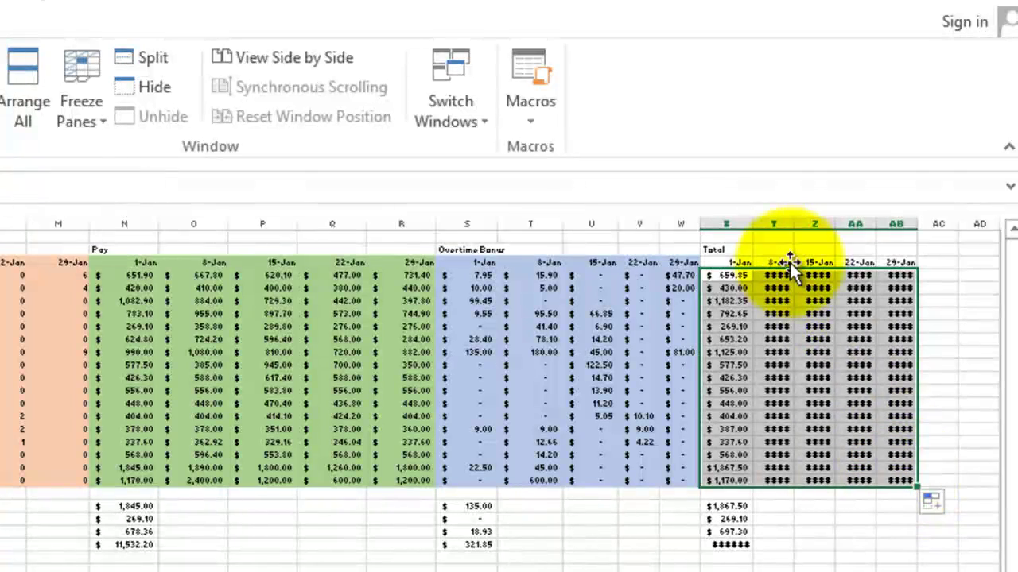
double_click(792, 221)
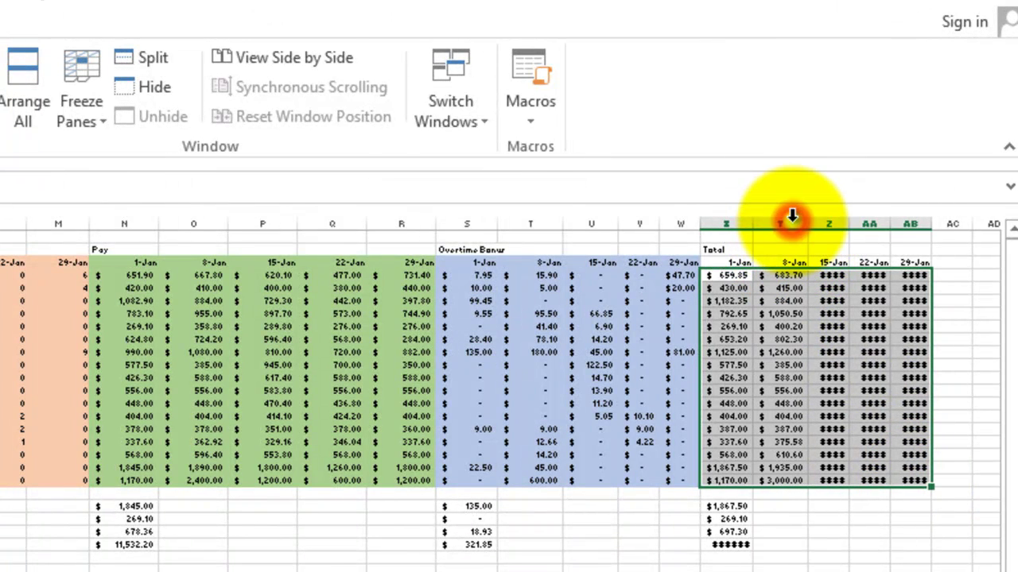
left_click_drag(847, 224, 916, 224)
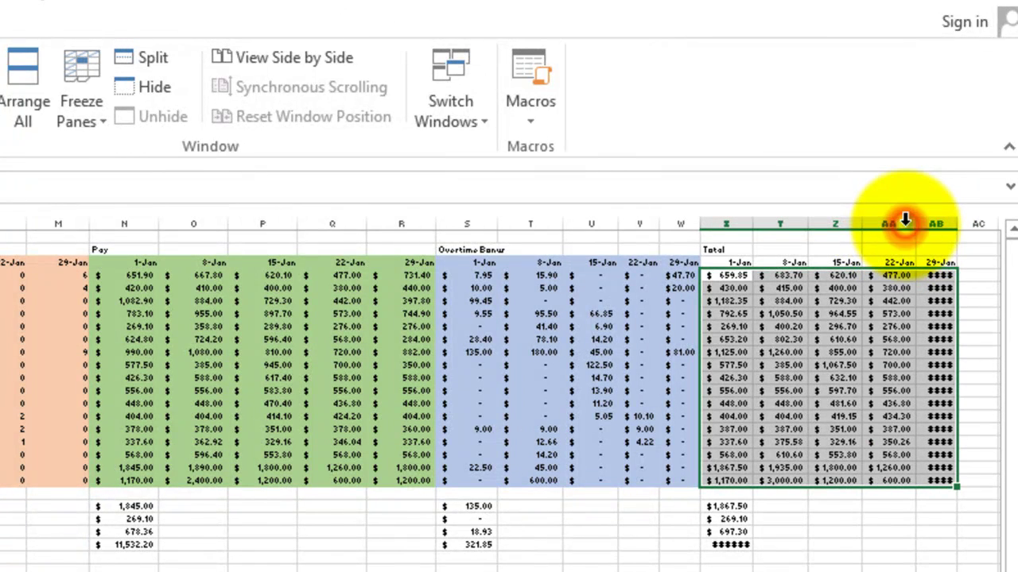
double_click(956, 221)
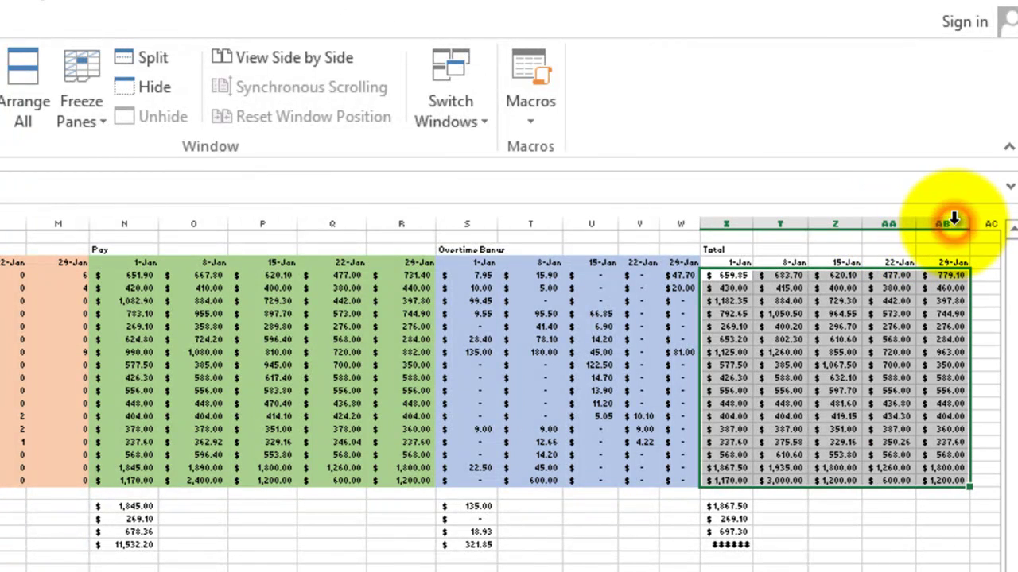
Step: Inspect which Pay and Overtime Bonus cells the Total formulas in Y4 and AA7 add
left_click(777, 275)
double_click(779, 275)
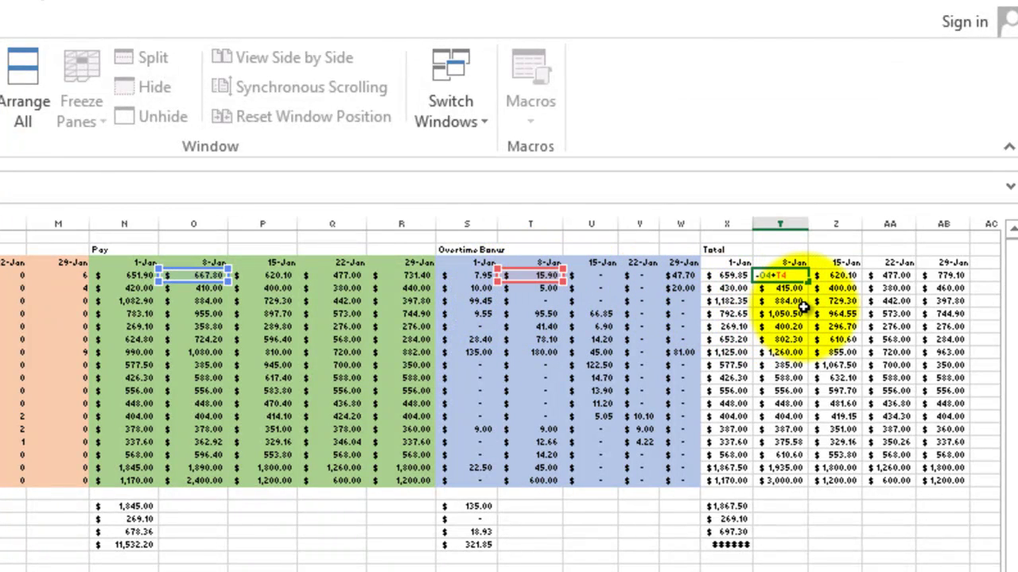
key("Escape")
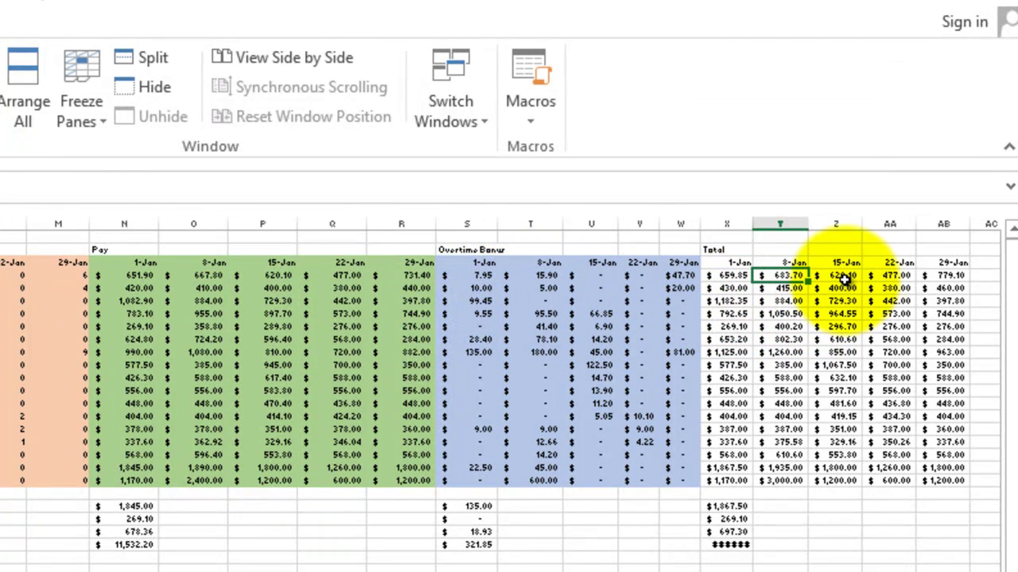
double_click(888, 316)
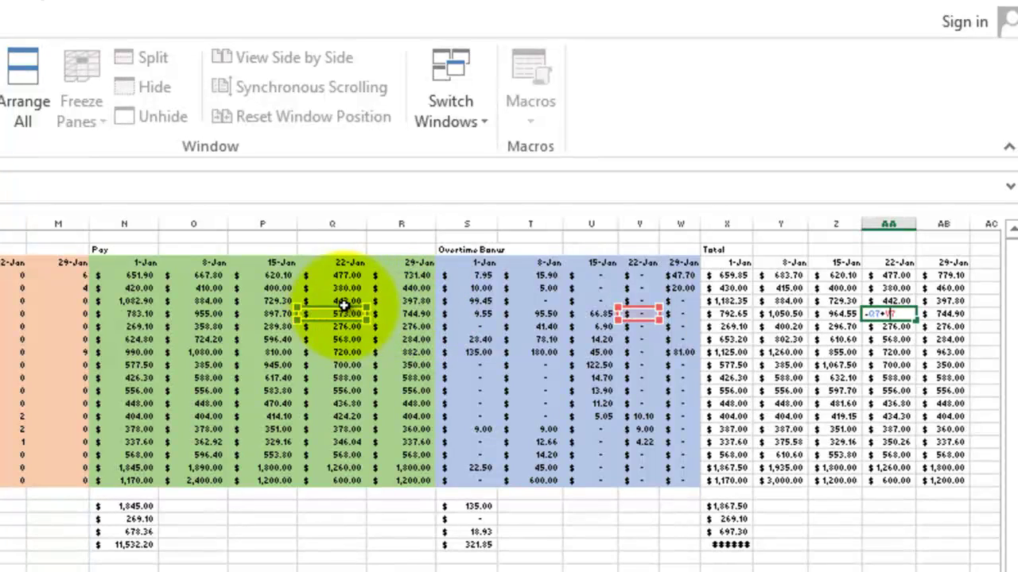
key("Escape")
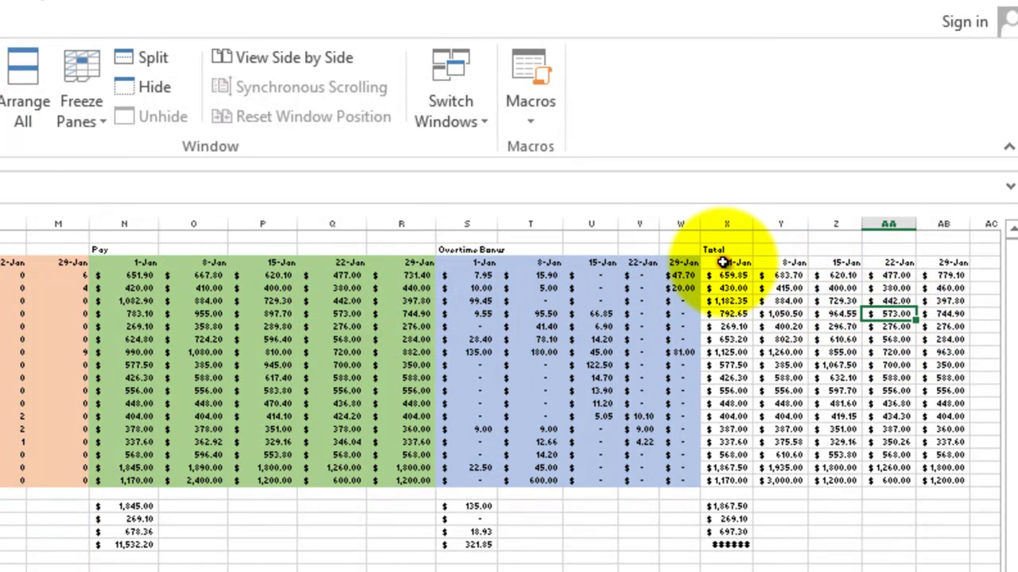
Step: Shade the Total section X3 through AB20 with a dark gray fill
left_click_drag(723, 262, 943, 480)
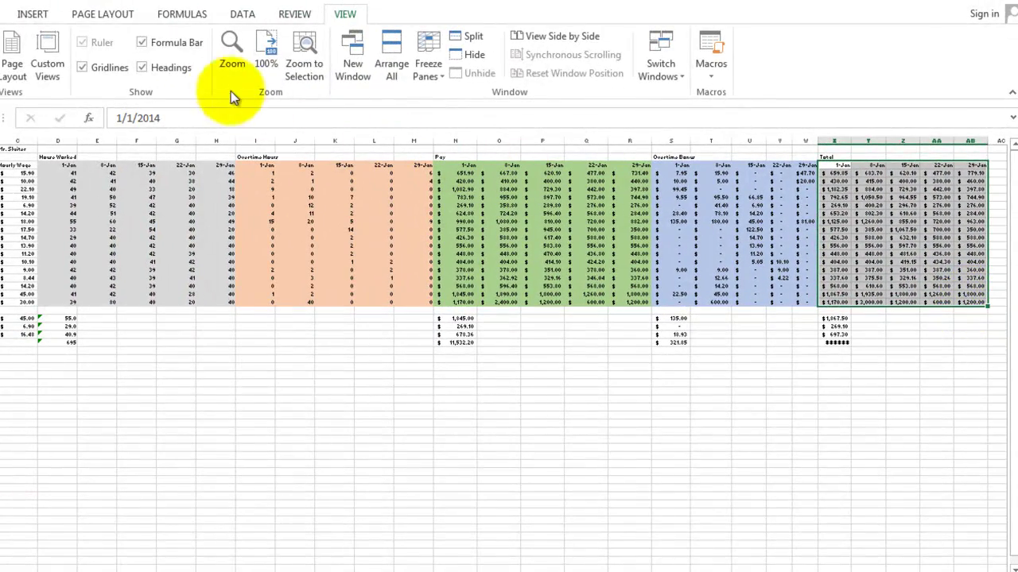
left_click(4, 14)
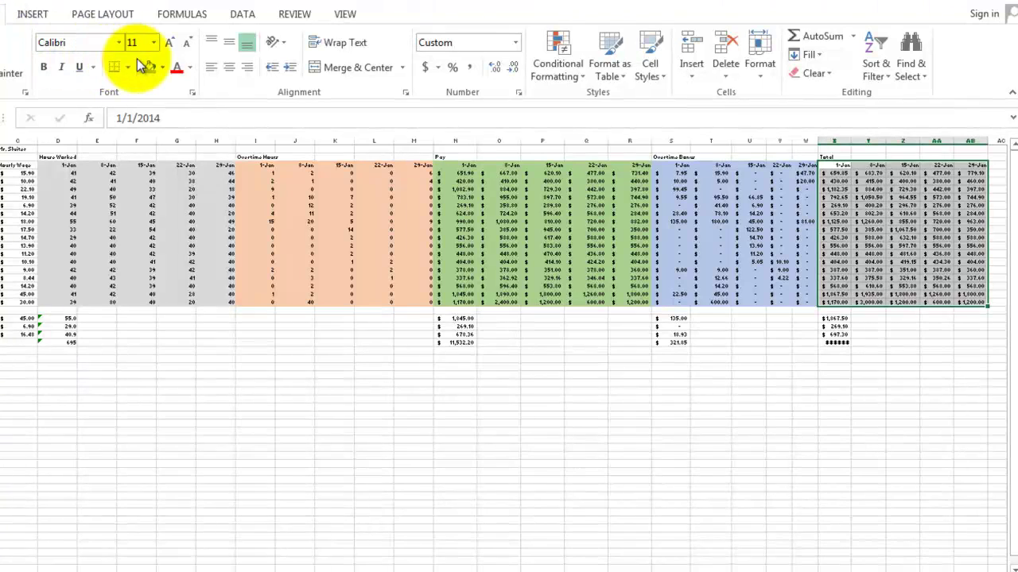
left_click(163, 68)
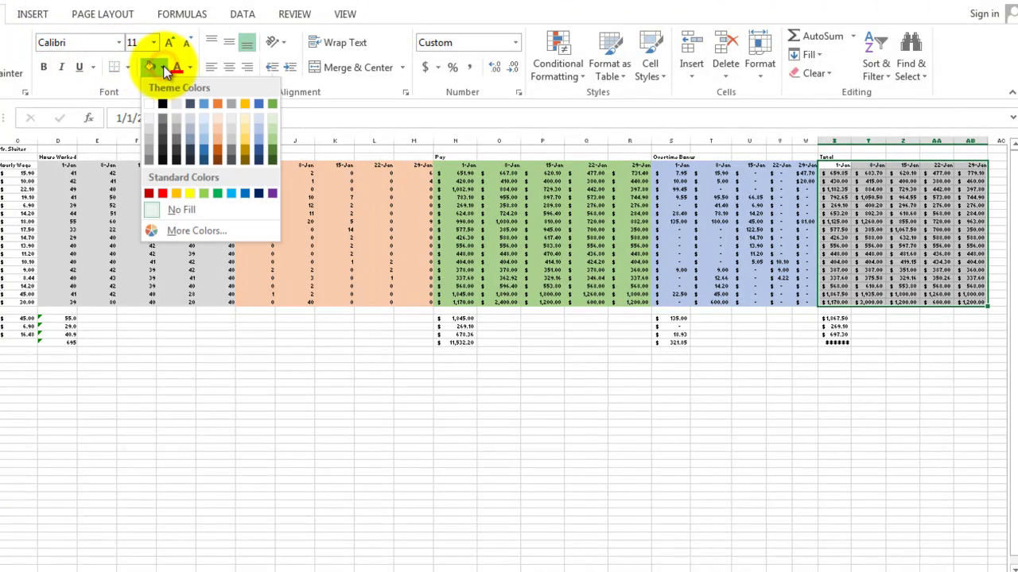
left_click(180, 137)
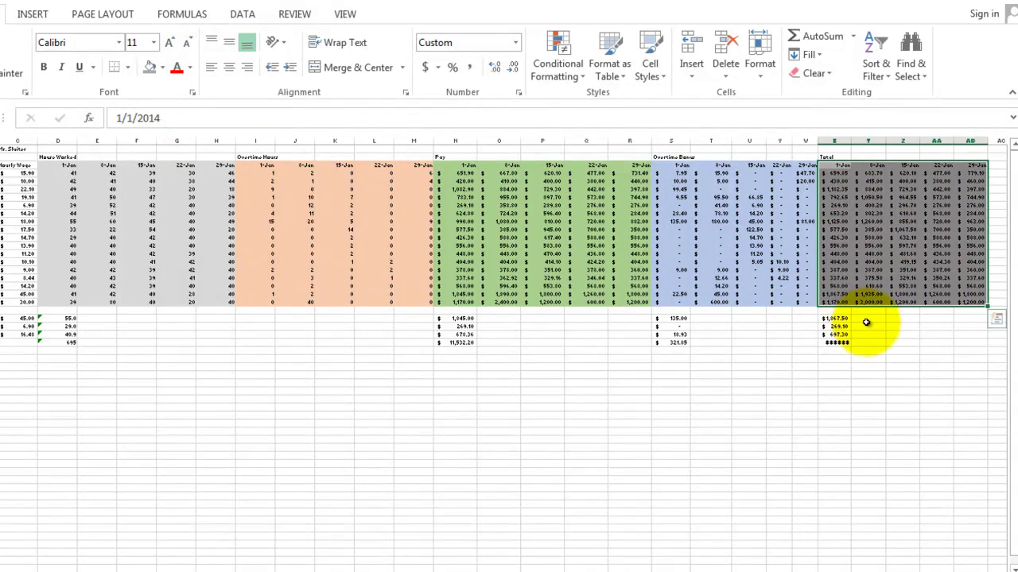
left_click(866, 323)
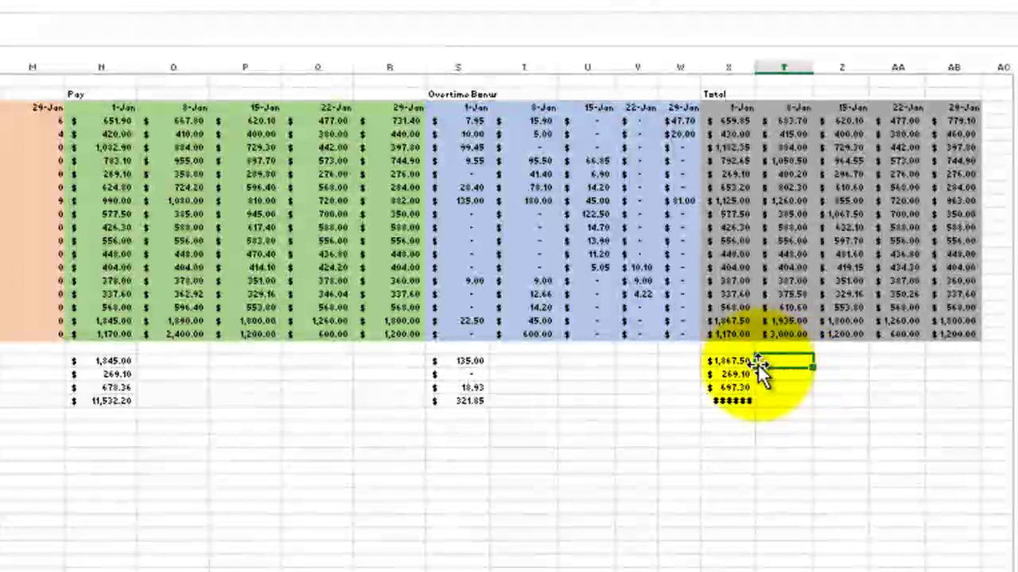
Step: Fill the summary formulas in N22:N25 across to column AB, and widen columns X, Z and AB to fit the totals
left_click_drag(728, 358, 736, 399)
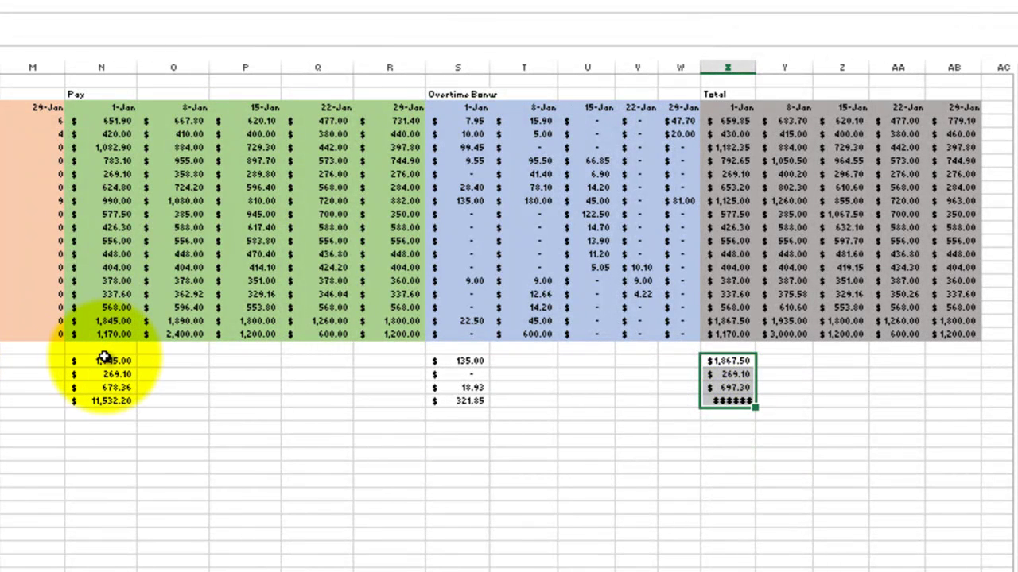
mouse_move(104, 358)
left_mouse_down()
mouse_move(109, 375)
mouse_move(41, 398)
mouse_move(161, 408)
mouse_move(972, 408)
left_mouse_up()
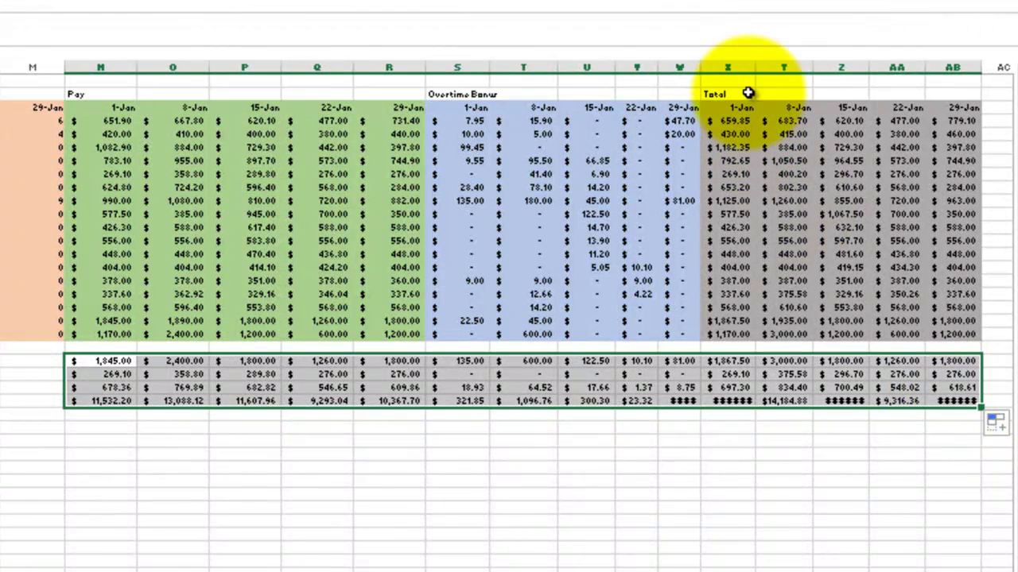
double_click(756, 70)
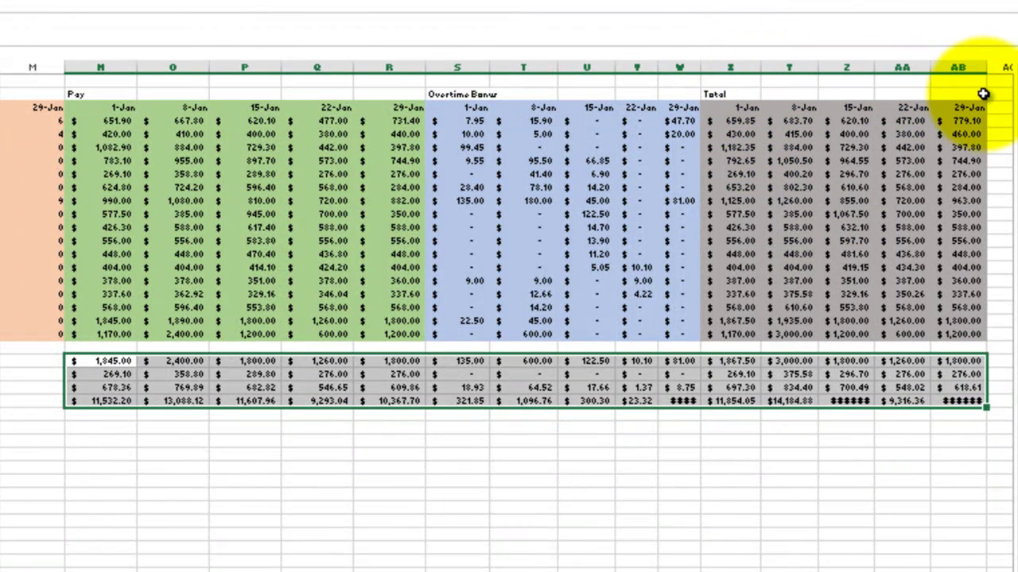
double_click(985, 69)
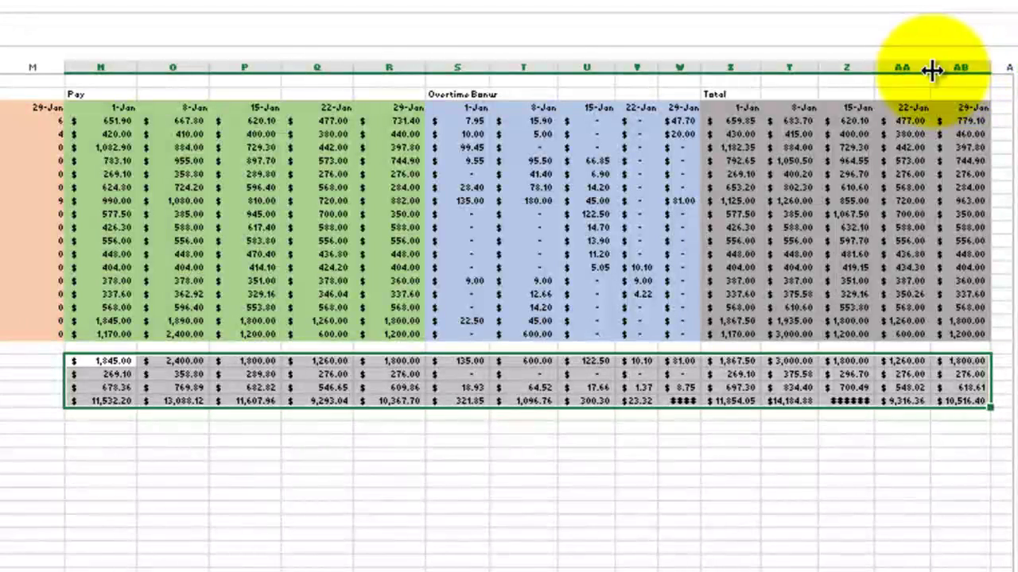
double_click(878, 67)
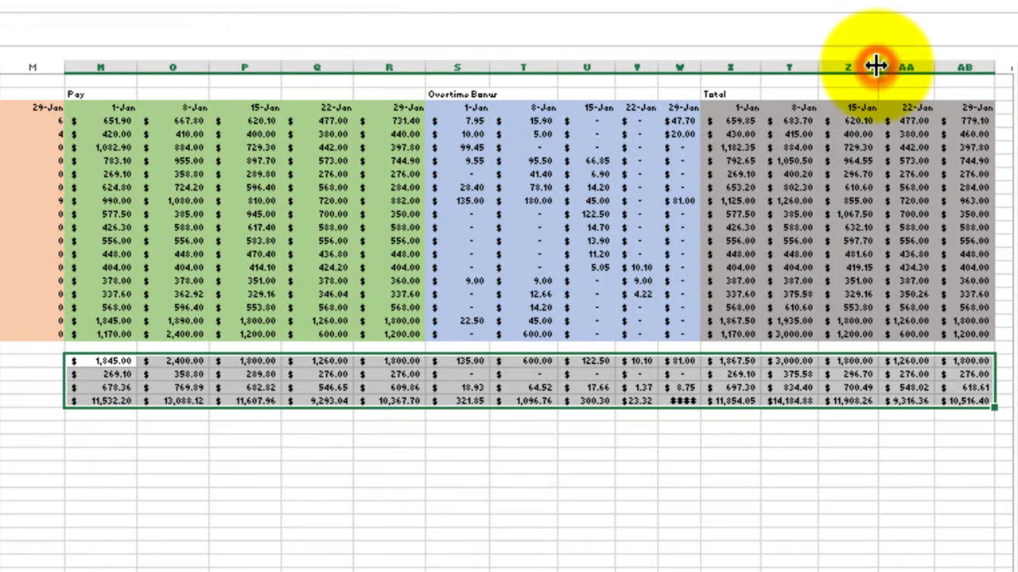
left_click(806, 453)
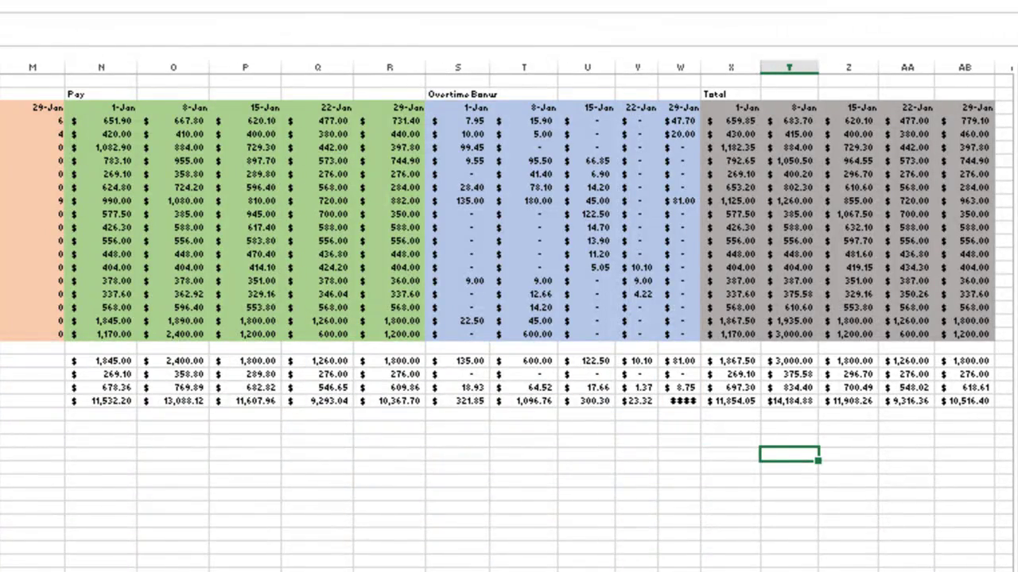
Step: Enter the heading "Janu Pay" in AD2, beyond the Total section
scroll(828, 319, "right", 5)
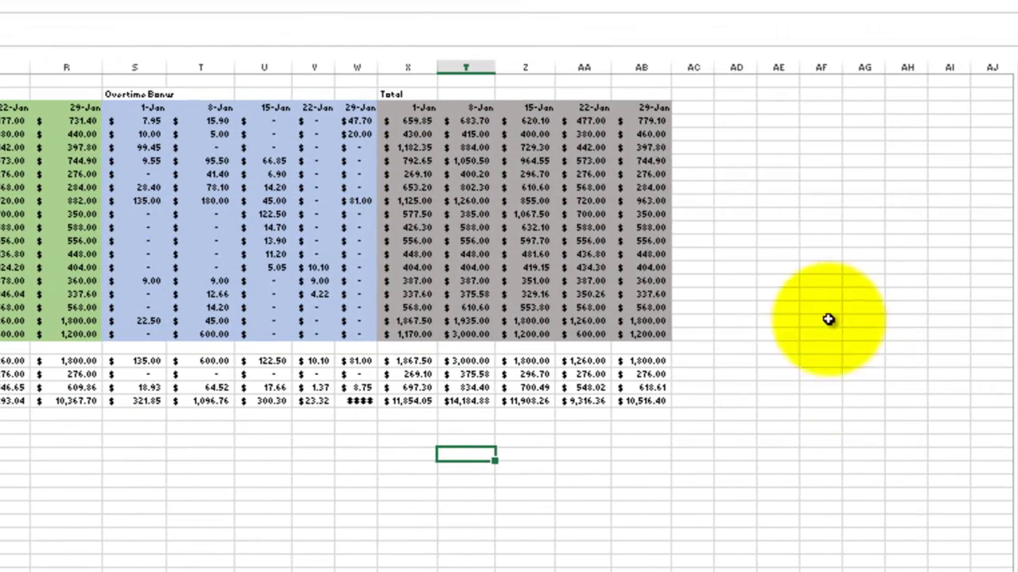
left_click(725, 92)
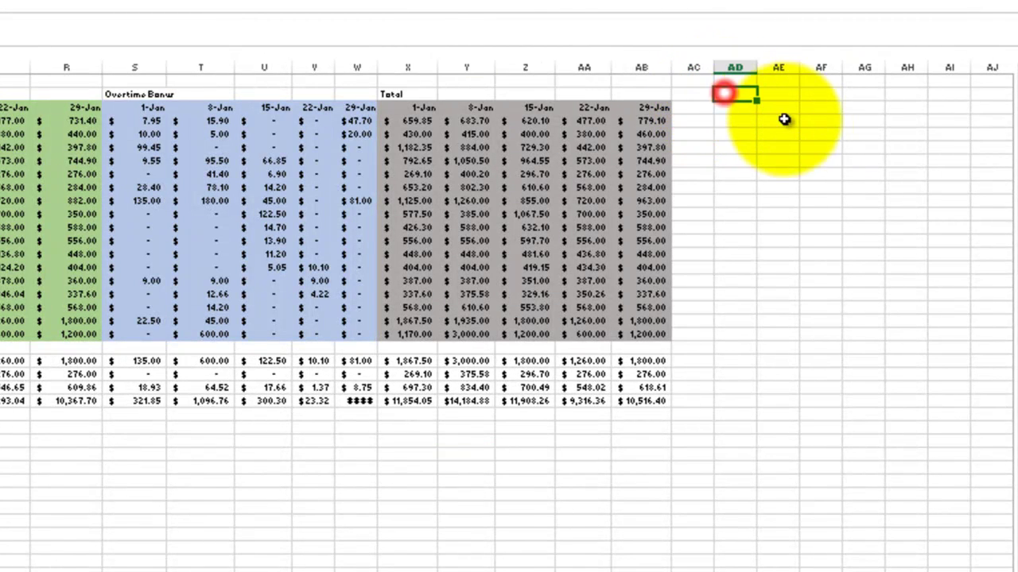
type("Janu")
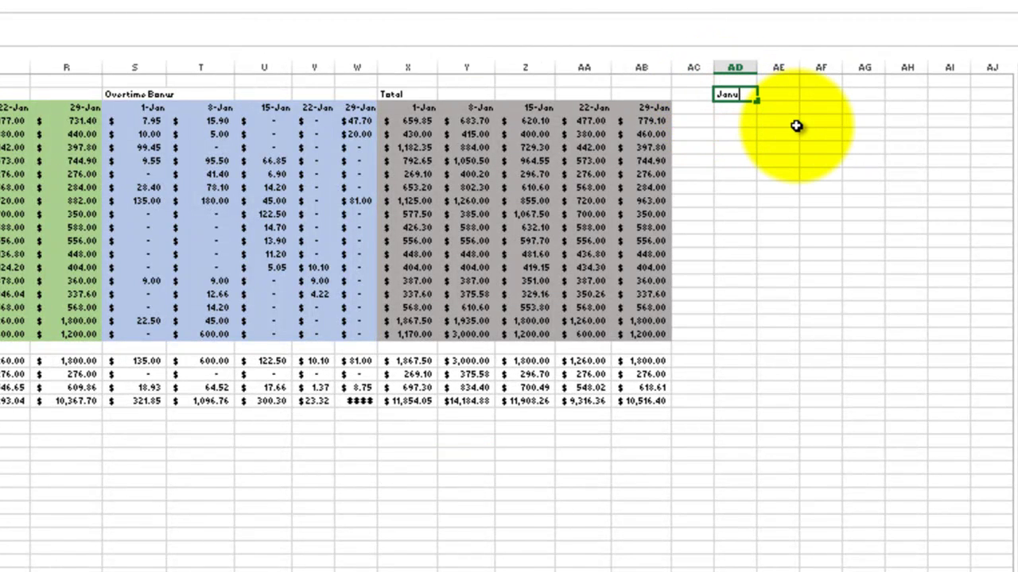
type(" Pay")
key("Return")
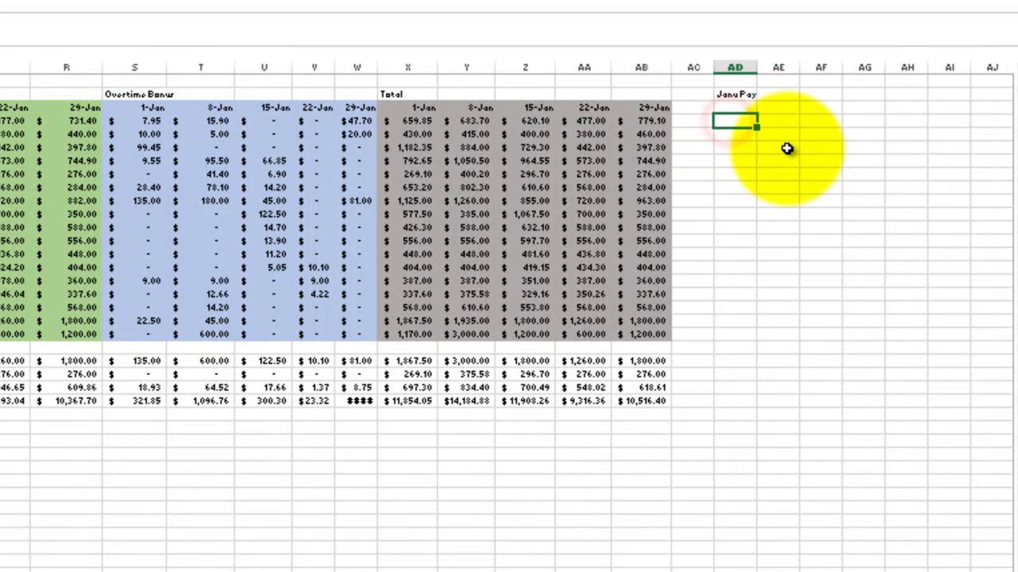
Step: Enter =SUM(X4:AB4) in AD4 to add the first employee's five weekly totals
type("=sum(")
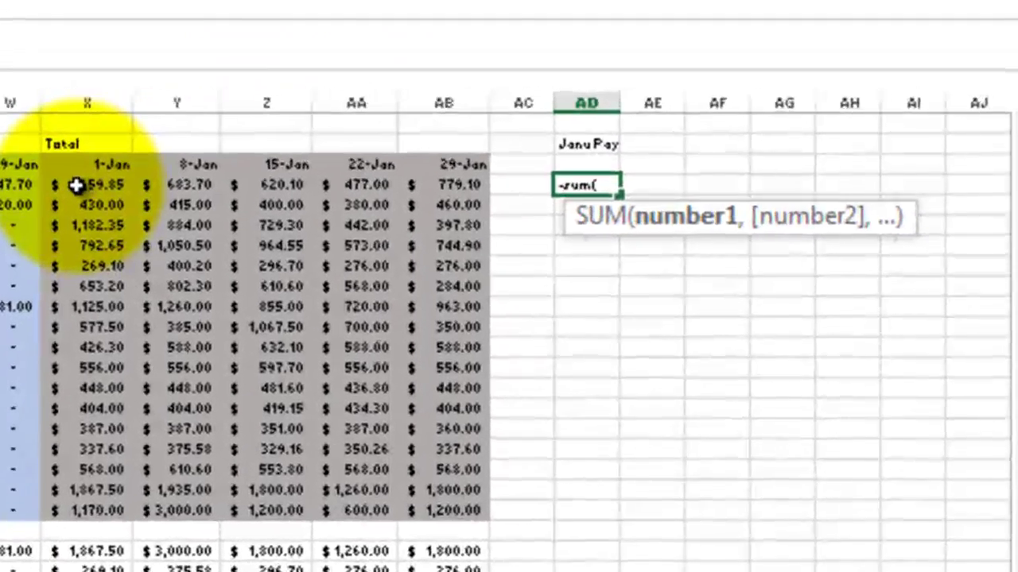
left_click(410, 121)
left_click_drag(371, 191, 454, 195)
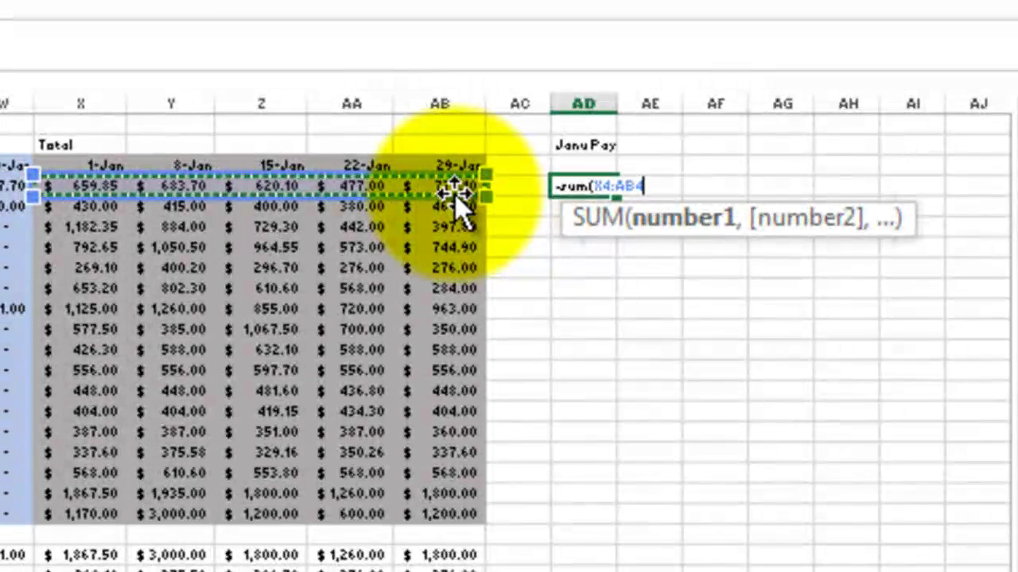
type(")")
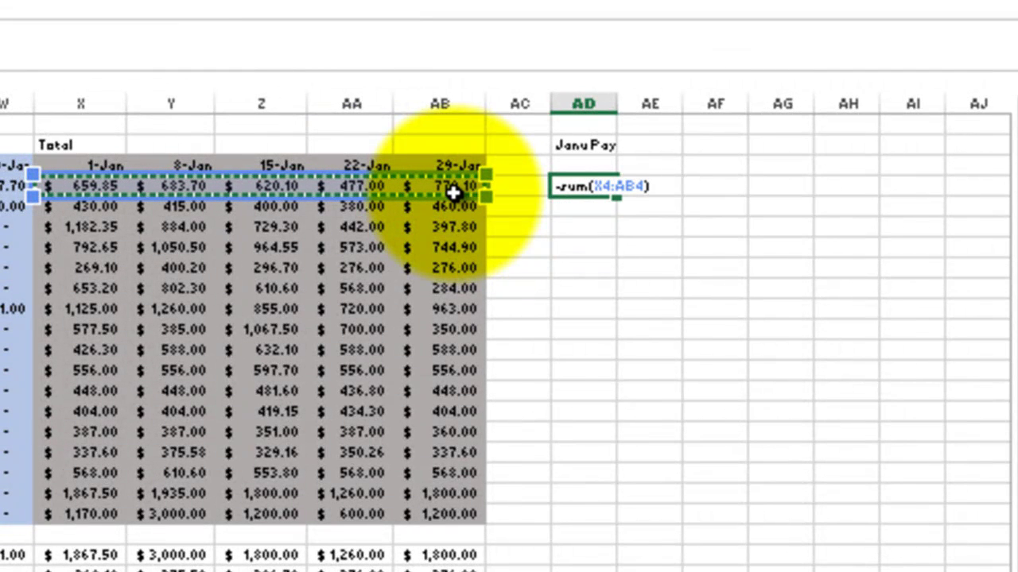
key("Return")
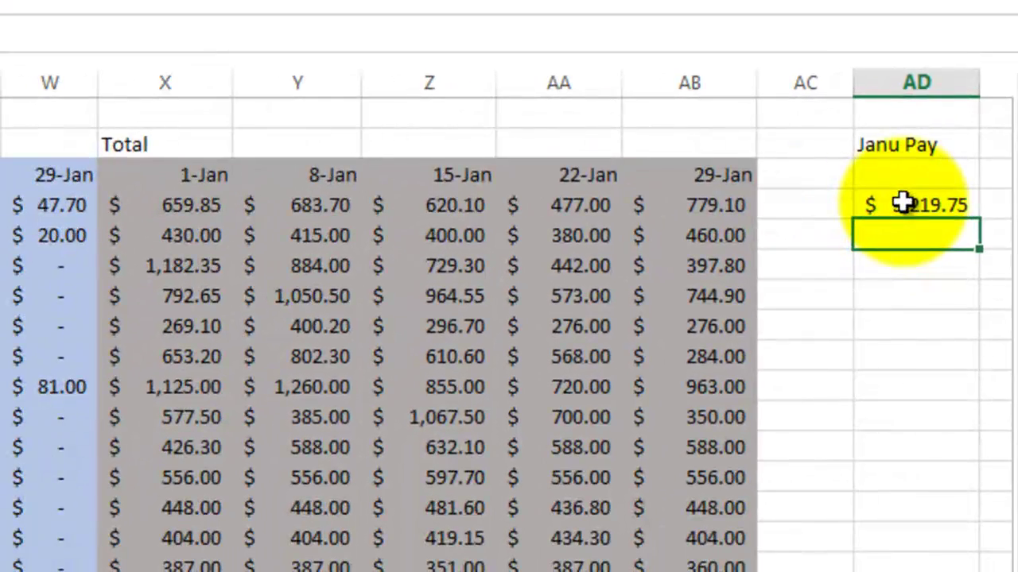
Step: Check the range summed in AD4 and fill its formula down to AD20
left_click(904, 204)
double_click(904, 204)
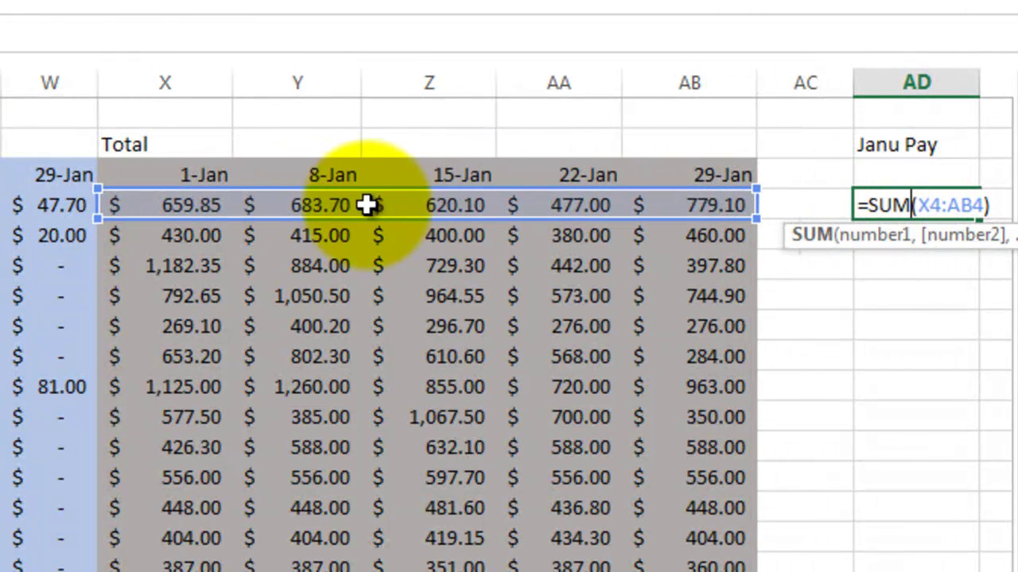
key("ctrl+Return")
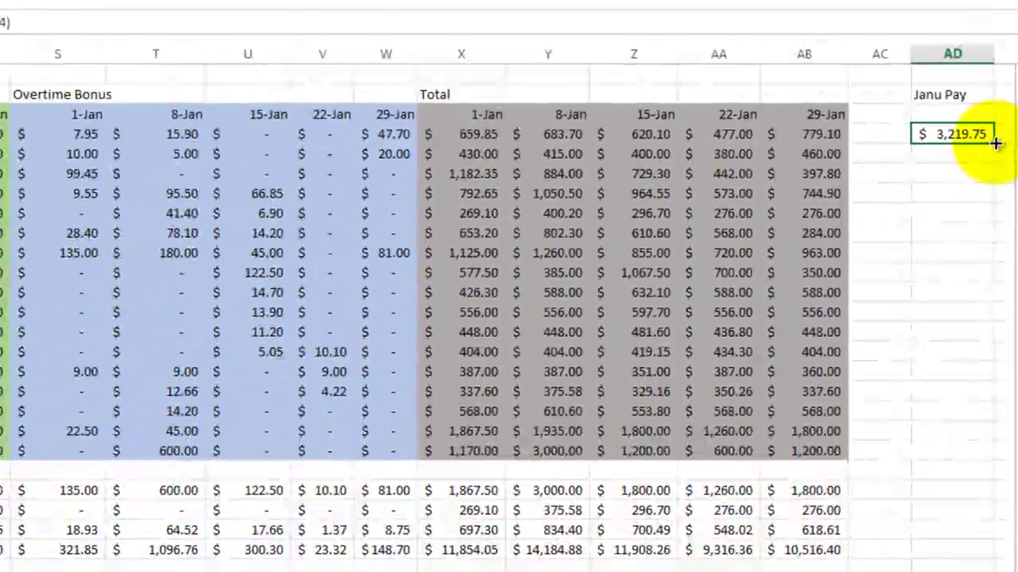
left_click_drag(979, 219, 968, 544)
left_click_drag(986, 358, 986, 451)
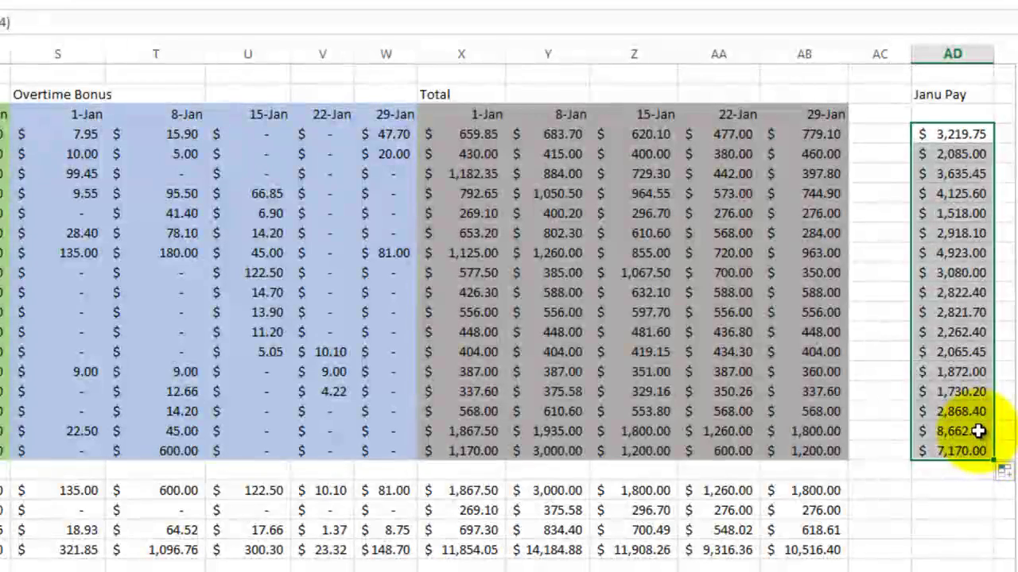
Step: Copy the summary formulas in AB22:AB25 and paste them at AD22 under the January pay column
left_click_drag(819, 488, 817, 533)
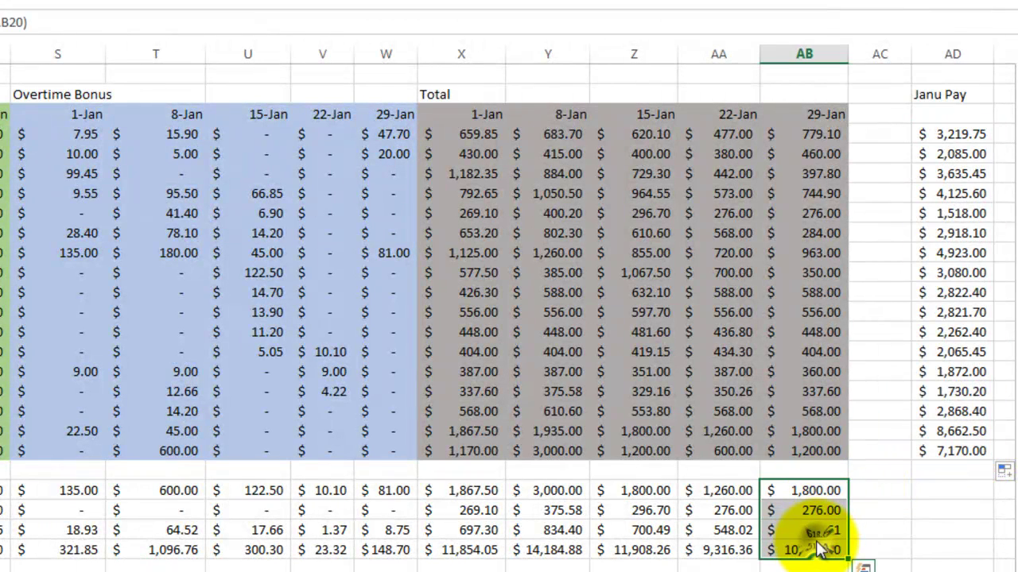
right_click(819, 548)
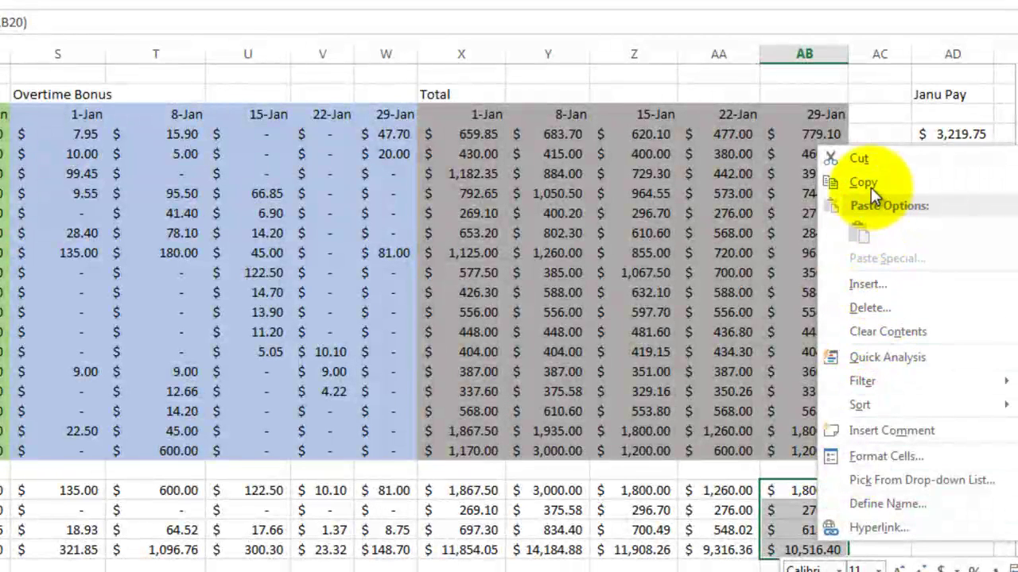
left_click(871, 183)
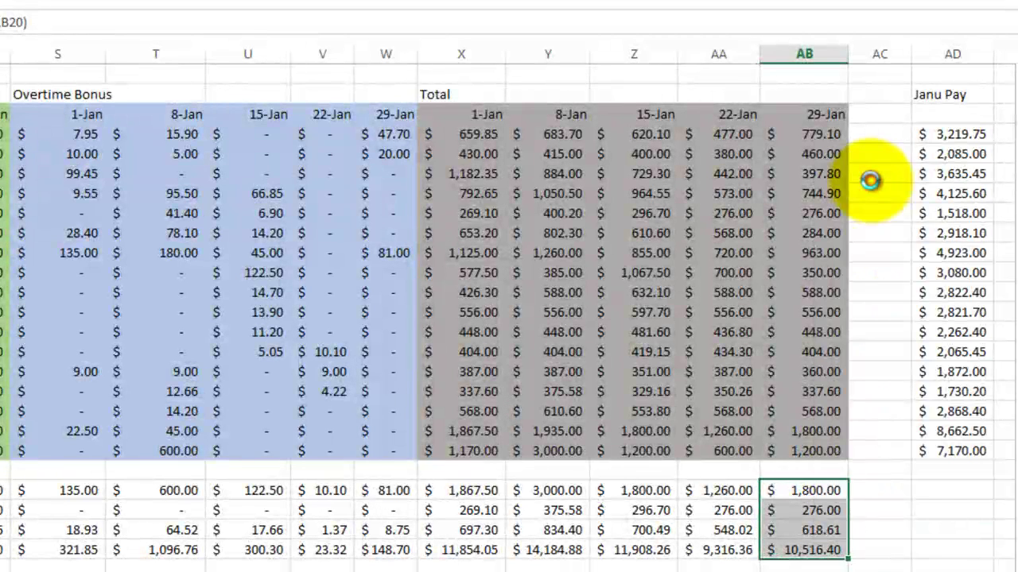
left_click(944, 487)
right_click(944, 487)
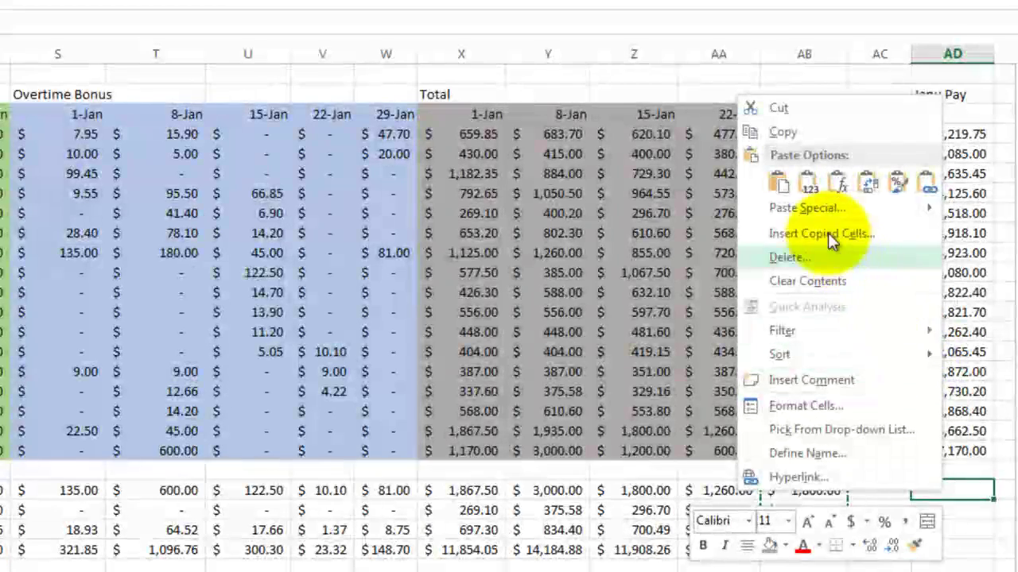
left_click(778, 183)
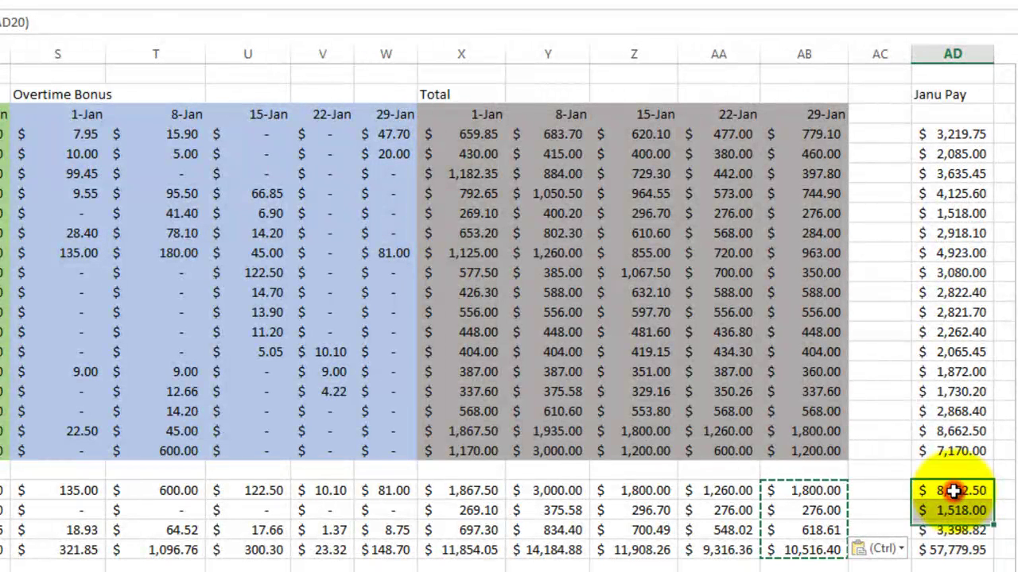
Step: Select the January pay in AD19 and check which employee that row belongs to
left_click(947, 431)
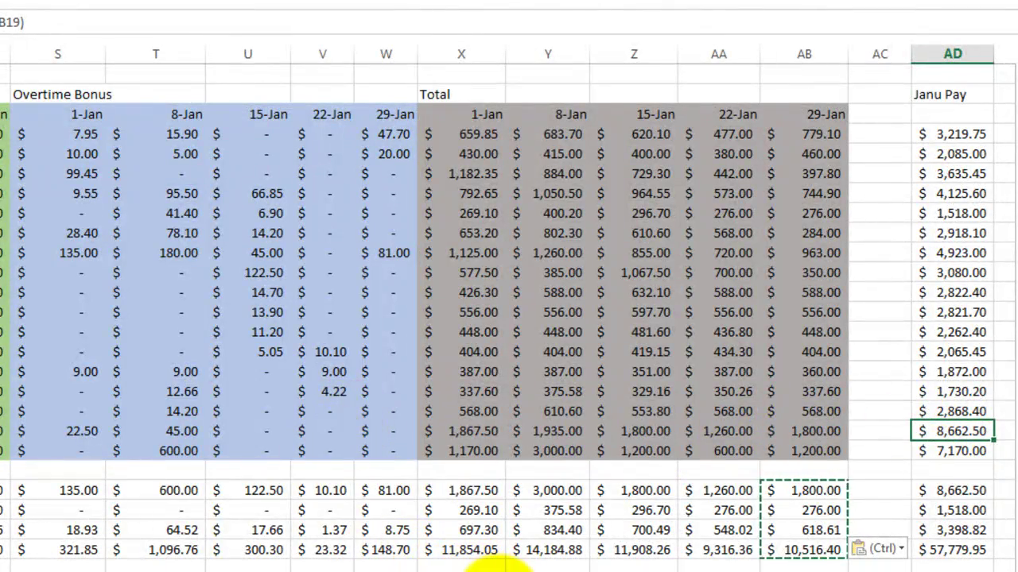
scroll(506, 565, "left", 6)
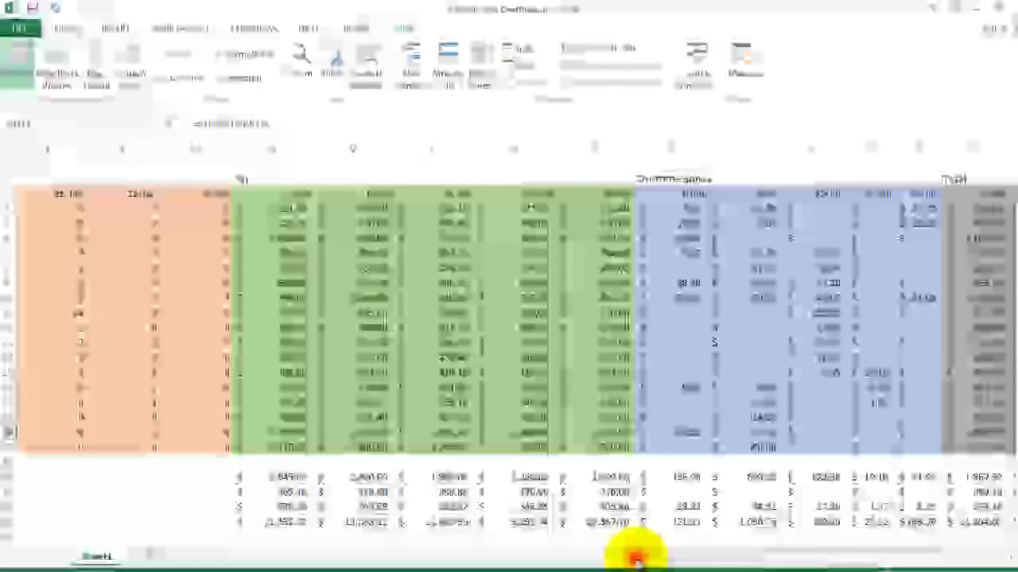
scroll(636, 558, "left", 6)
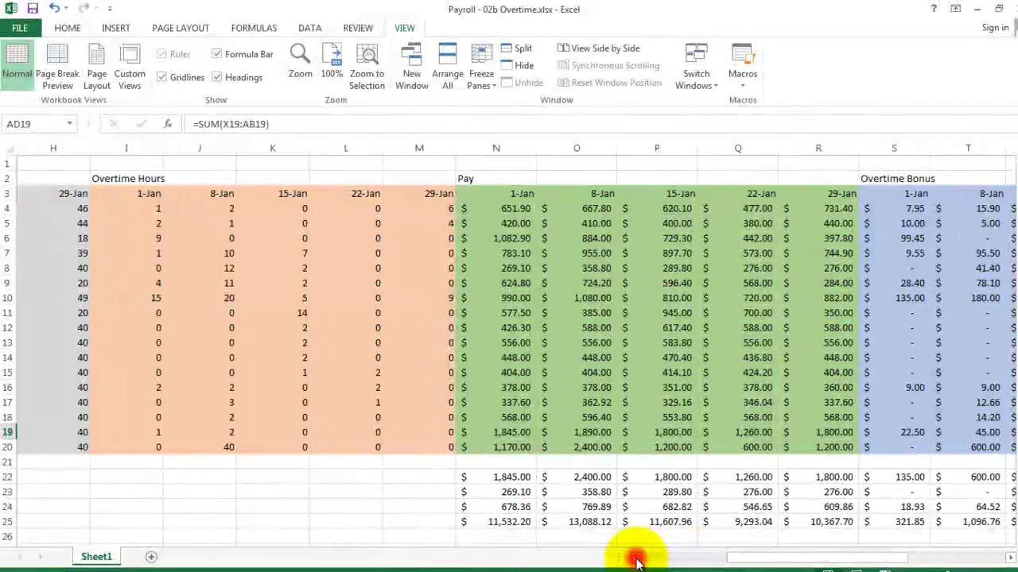
scroll(636, 558, "left", 1)
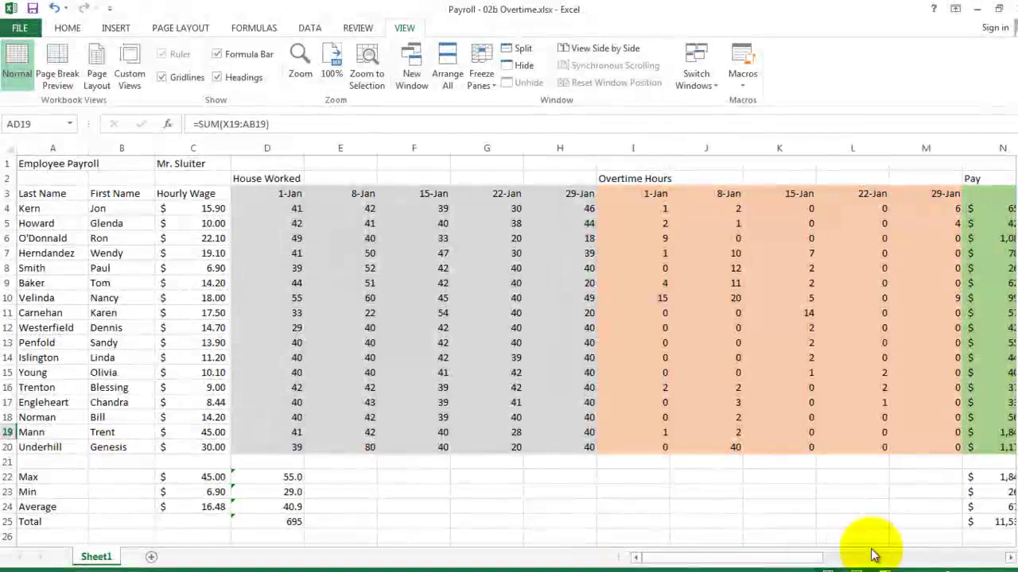
Step: Look across the worksheet from the hours worked to the January pay column and its summary rows
left_click(1008, 561)
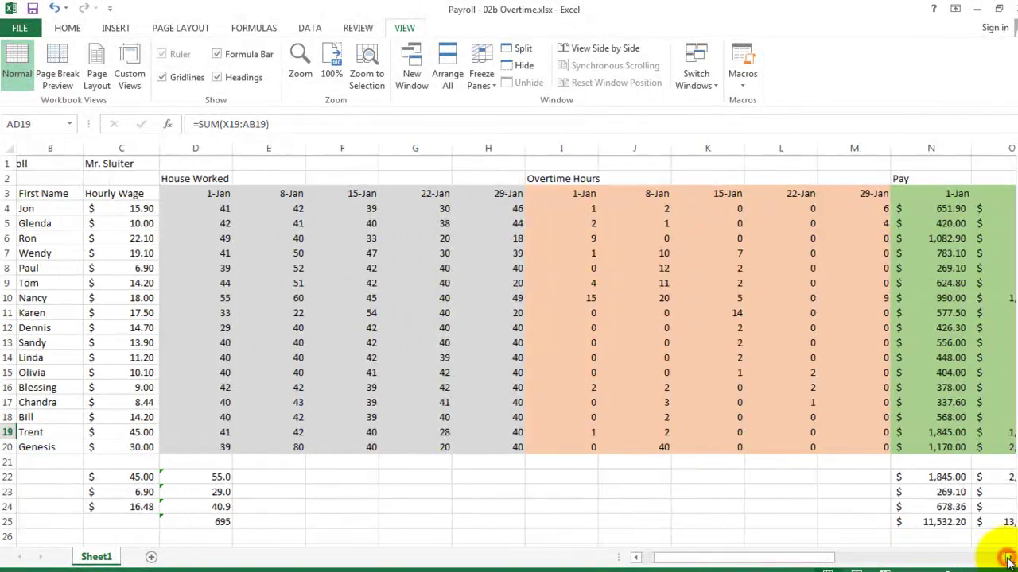
left_click(1008, 561)
left_click(1008, 560)
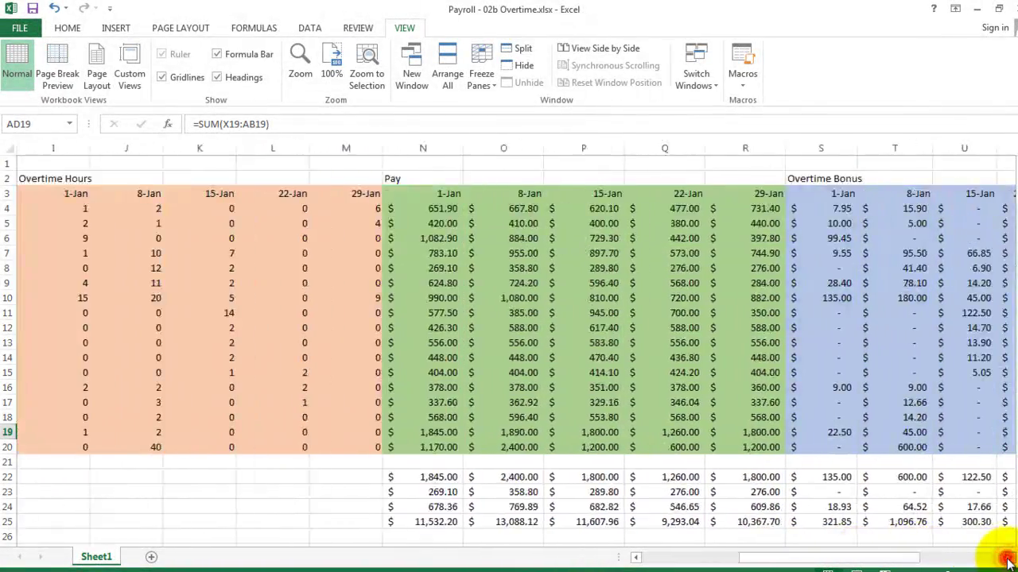
left_click(1008, 560)
left_click(1008, 561)
left_click(1008, 561)
left_click(1008, 561)
left_click(1008, 561)
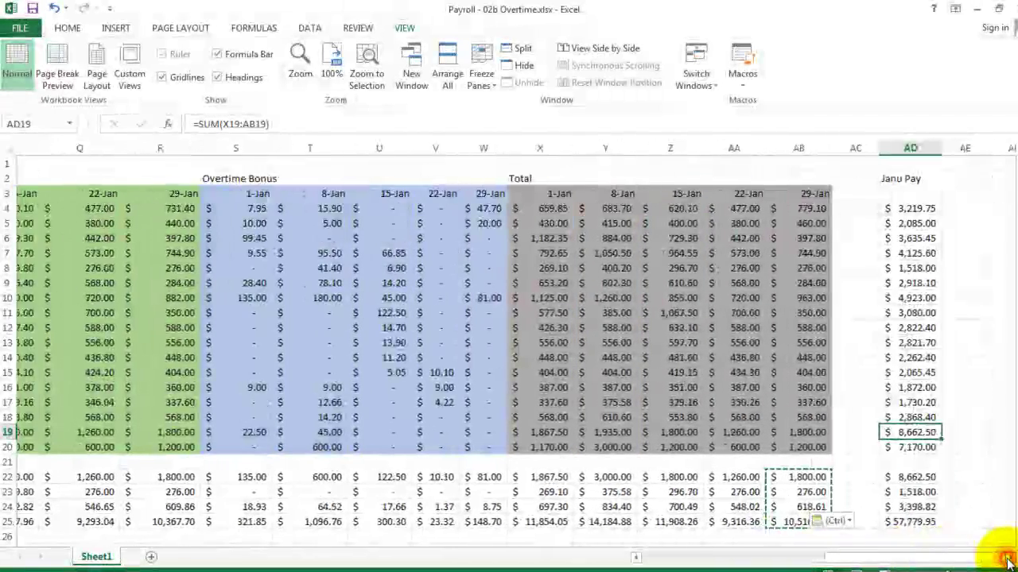
left_click(1008, 561)
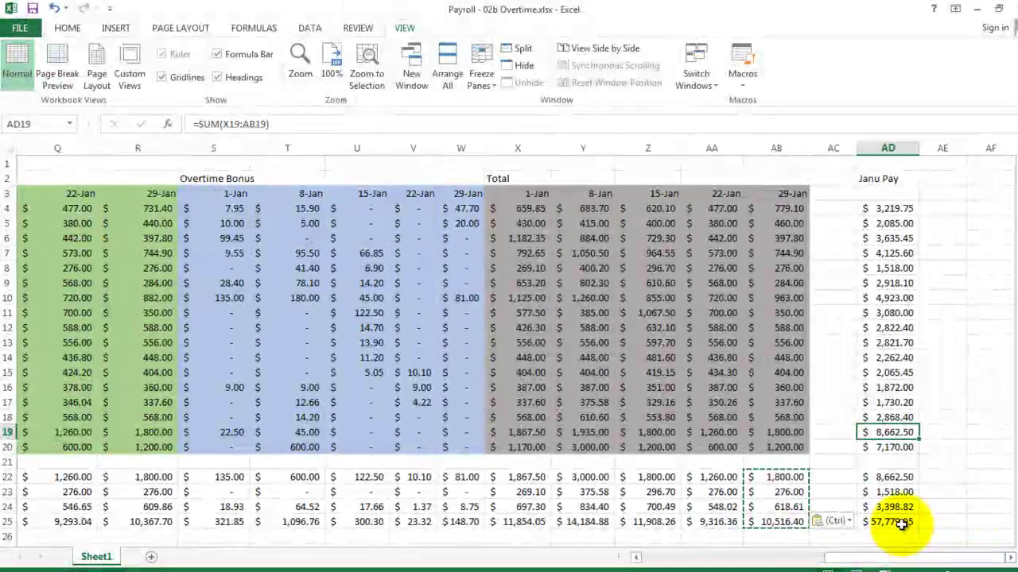
left_click_drag(900, 522, 379, 179)
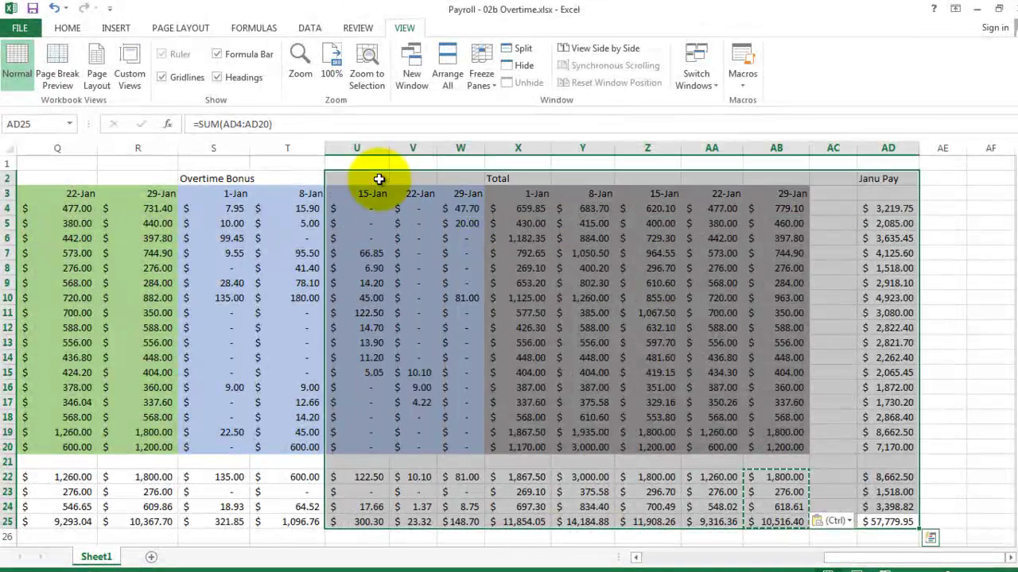
left_click(379, 179)
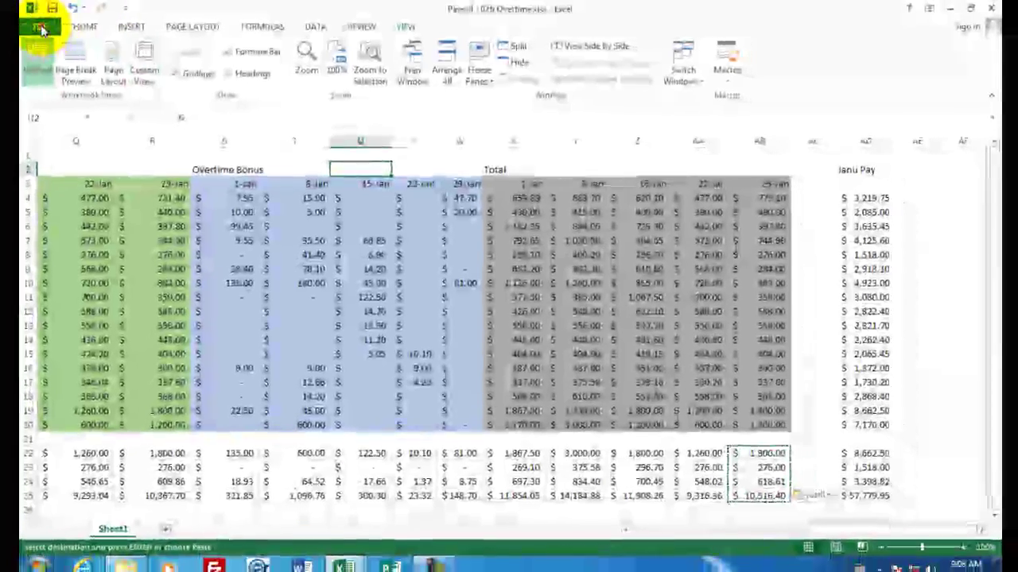
Step: Open the print preview of the payroll sheet and review how its columns split across the pages
left_click(19, 28)
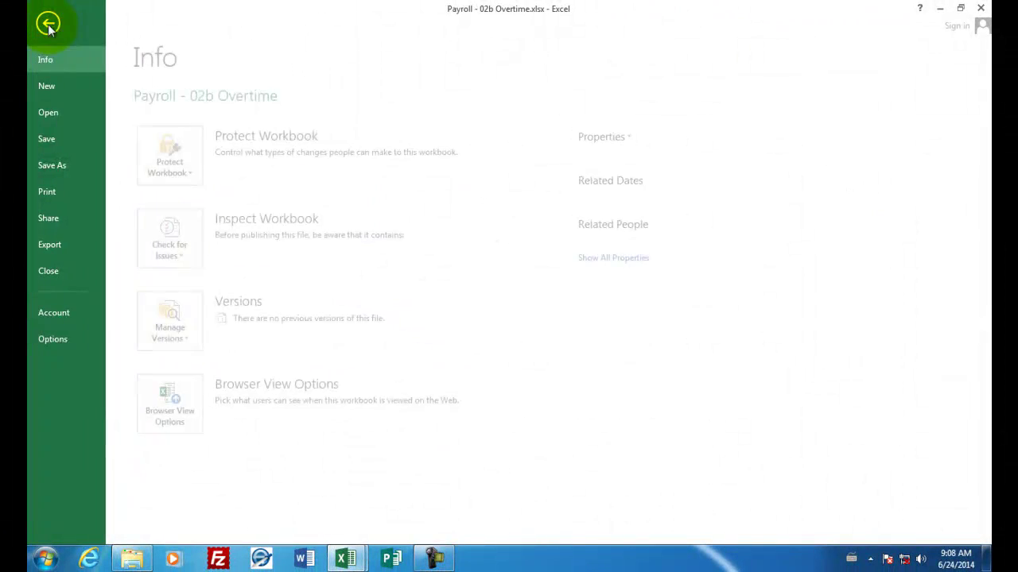
left_click(60, 191)
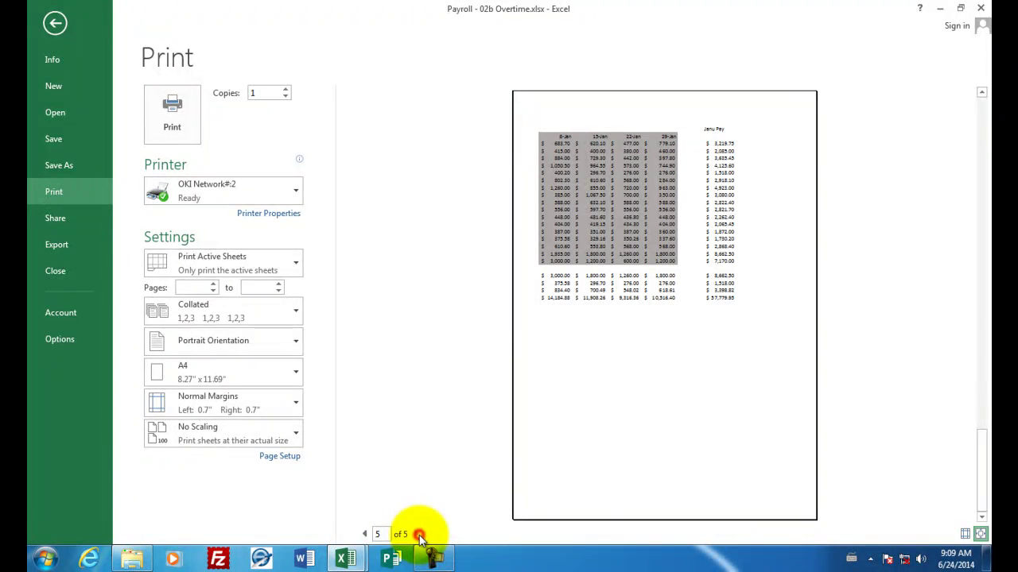
left_click(364, 534)
left_click(364, 534)
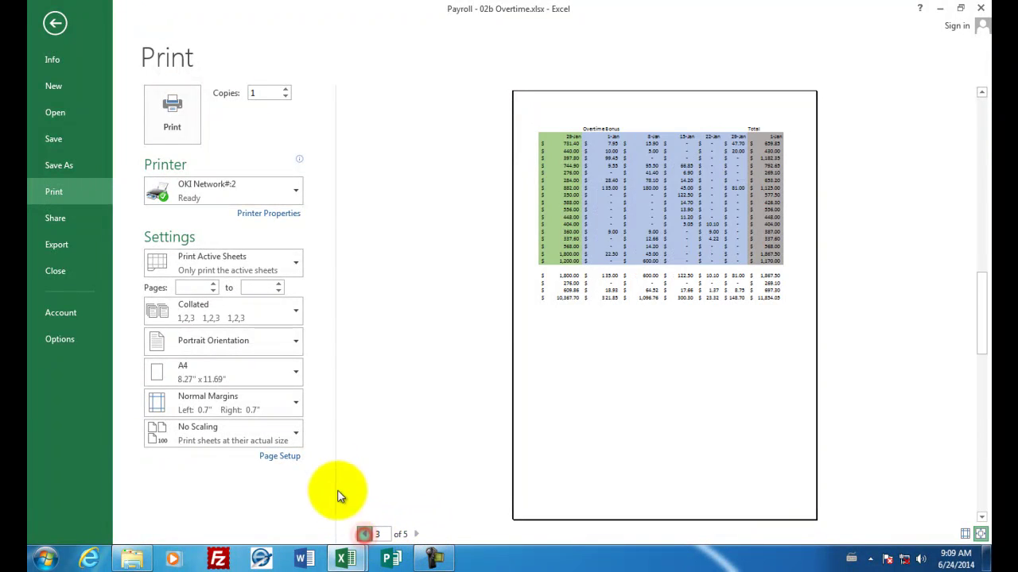
Step: Set the printout to landscape orientation and scale it to fit the sheet on one page
left_click(294, 345)
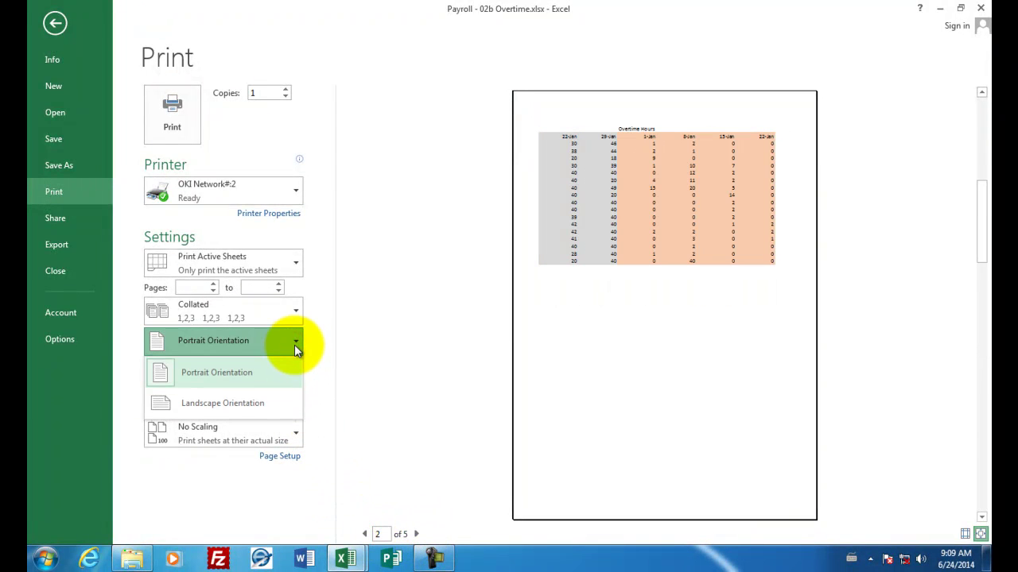
left_click(223, 406)
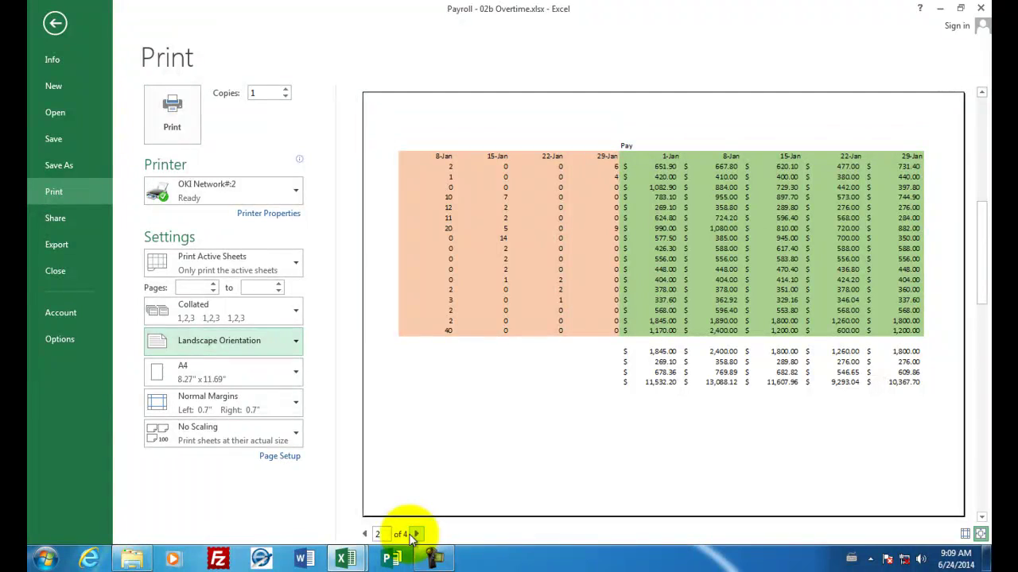
left_click(300, 434)
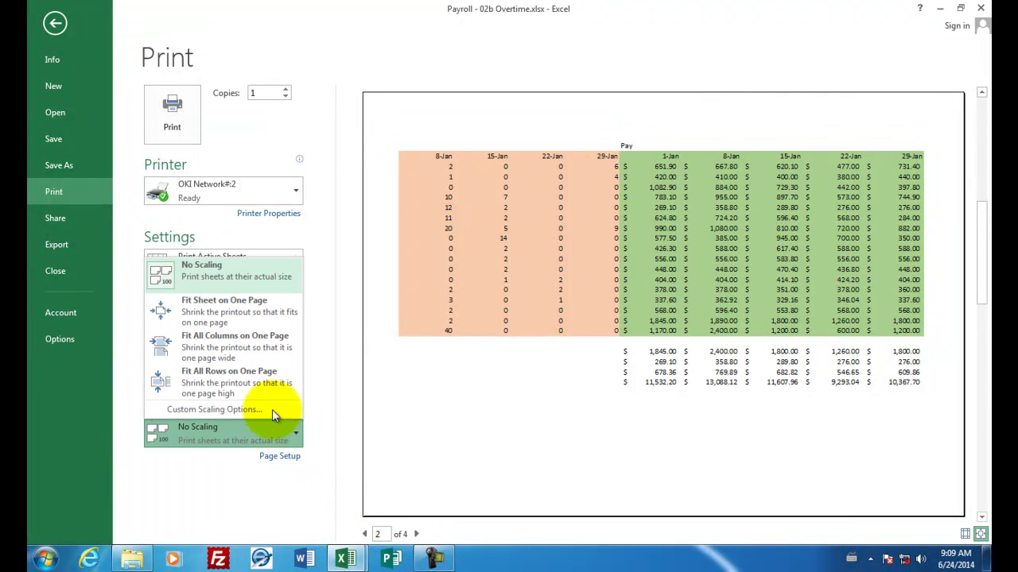
left_click(214, 323)
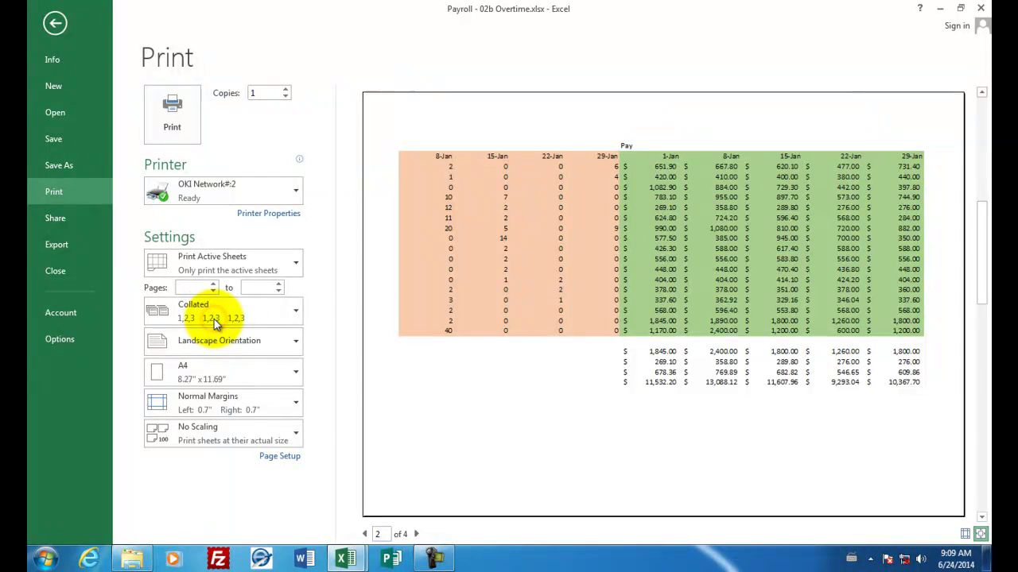